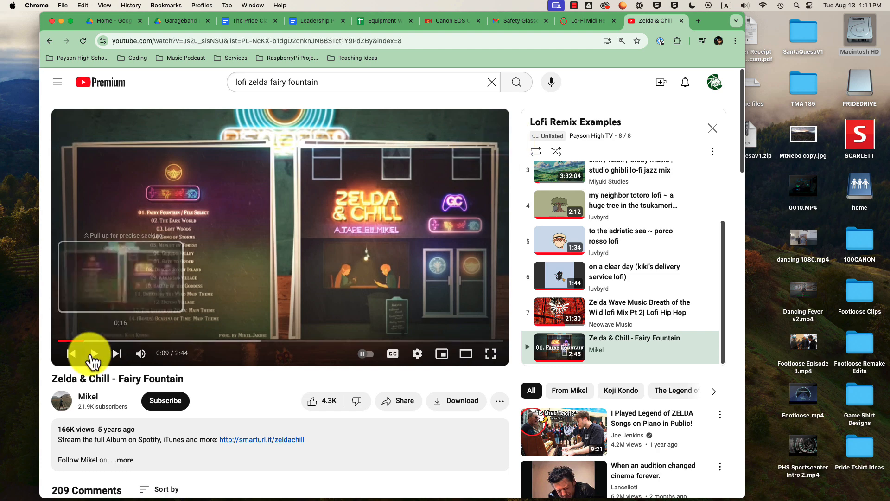
- Replay the Zelda & Chill - Fairy Fountain lofi example from the start and pause it at 0:18
click(71, 353)
click(95, 354)
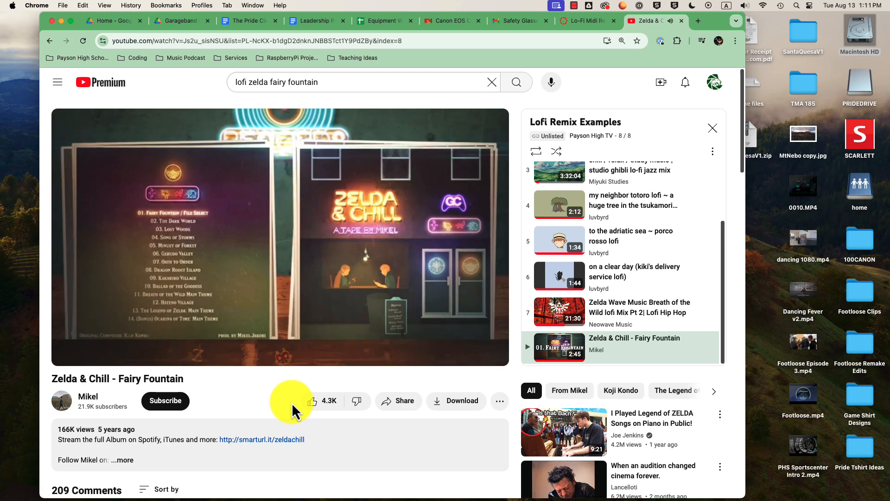
mouse_move(426, 302)
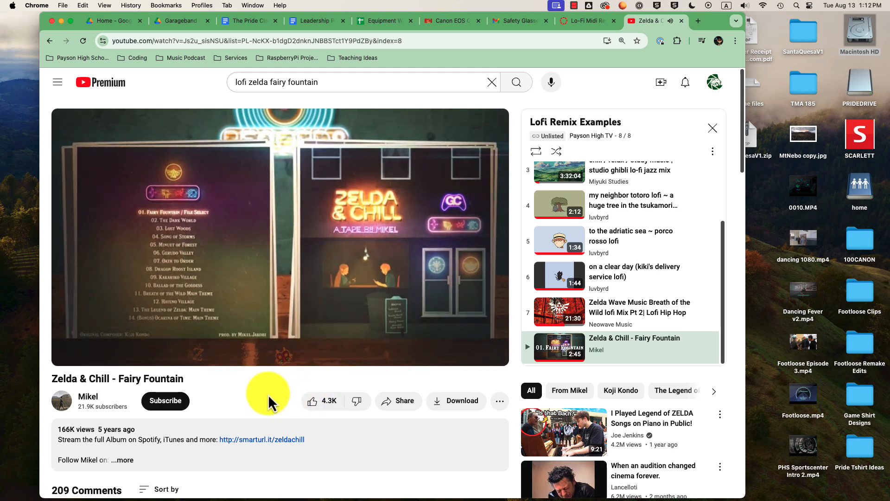
mouse_move(258, 342)
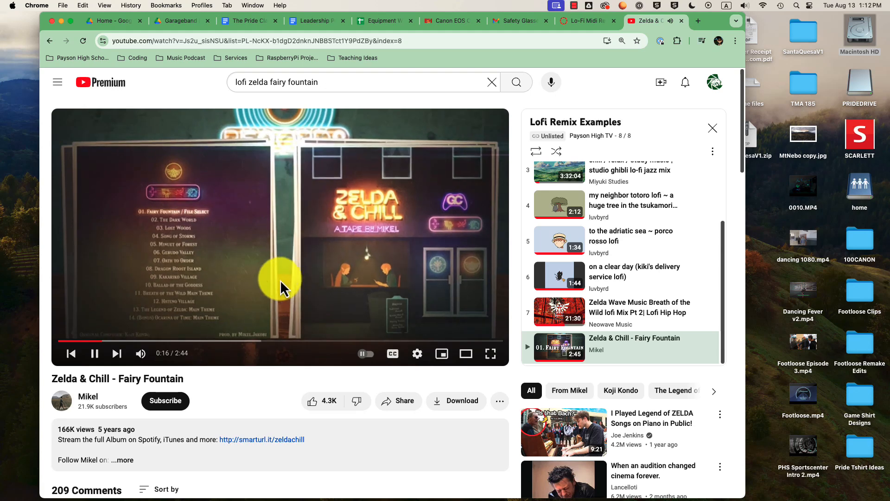
click(95, 354)
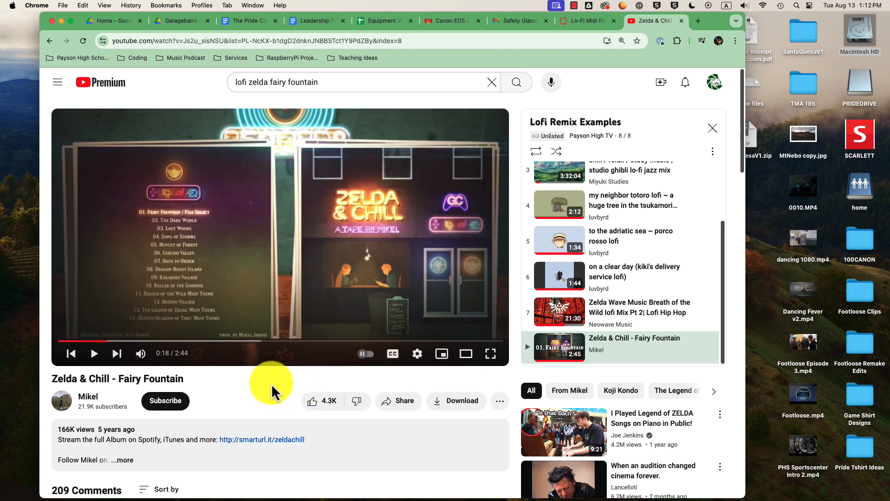
- Open the Classical Midi Files.zip attachment on the Lo-Fi Midi Remix assignment page
click(593, 21)
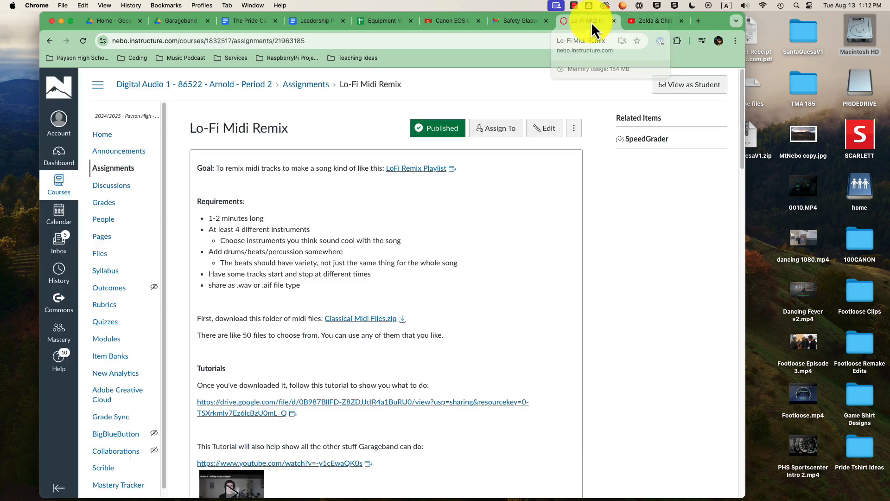
scroll(496, 257, down, 1)
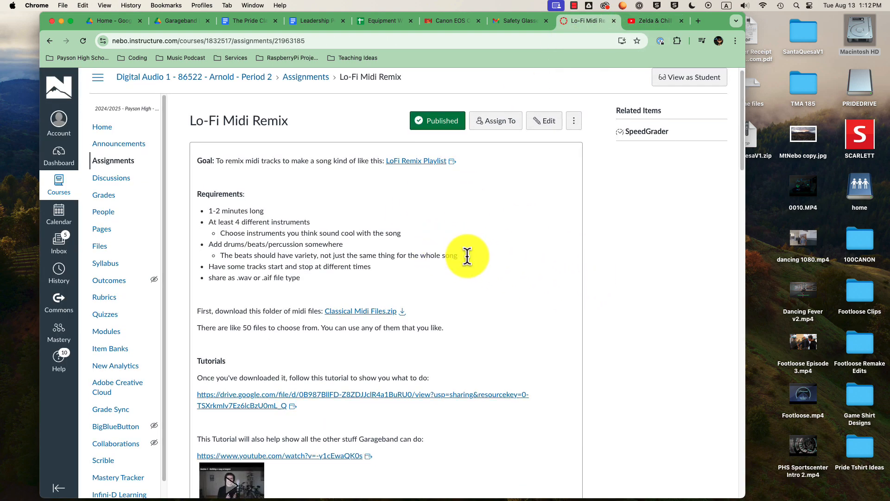
scroll(315, 281, down, 2)
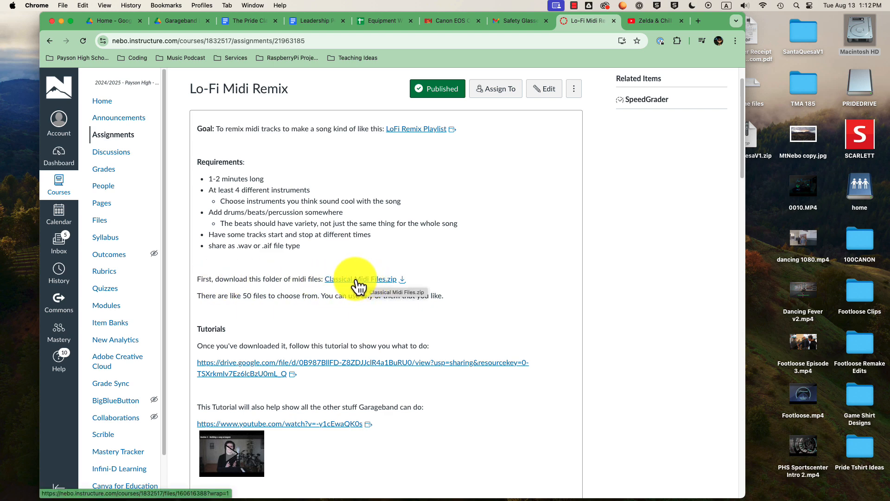
click(362, 281)
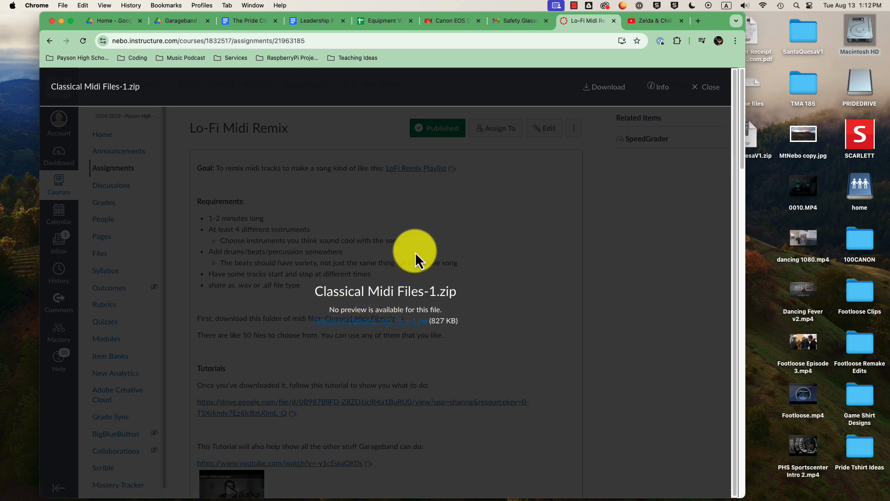
- Download Classical Midi Files-1.zip and open it from Chrome's downloads list to unpack it
click(703, 43)
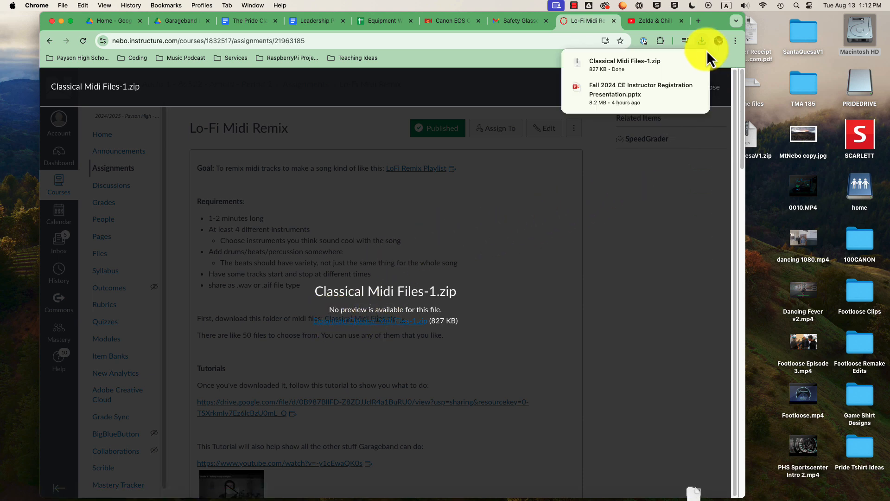
mouse_move(644, 62)
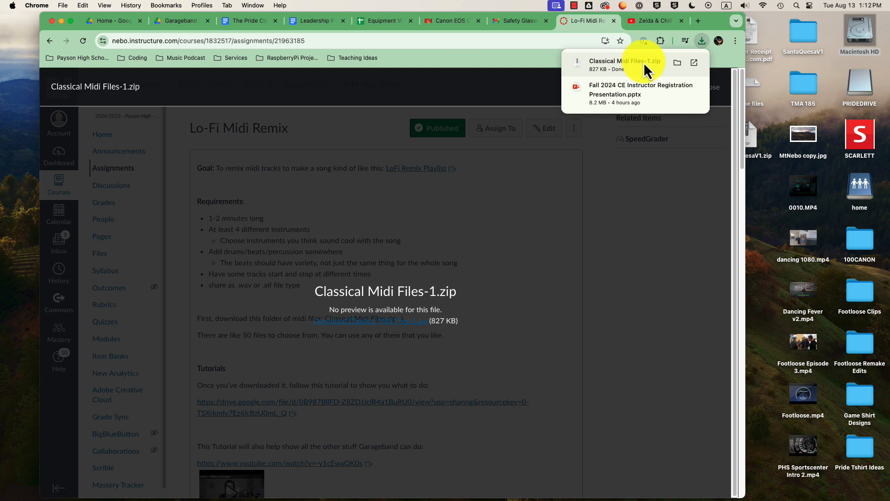
click(618, 66)
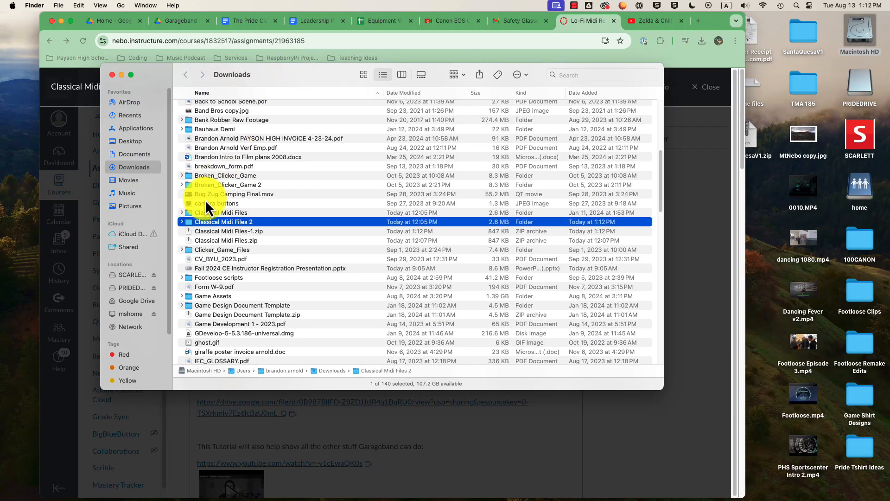
- Open Bach concerto 2 violins.mid from the Classical Midi Files 2 folder in GarageBand
double_click(191, 223)
scroll(238, 190, down, 5)
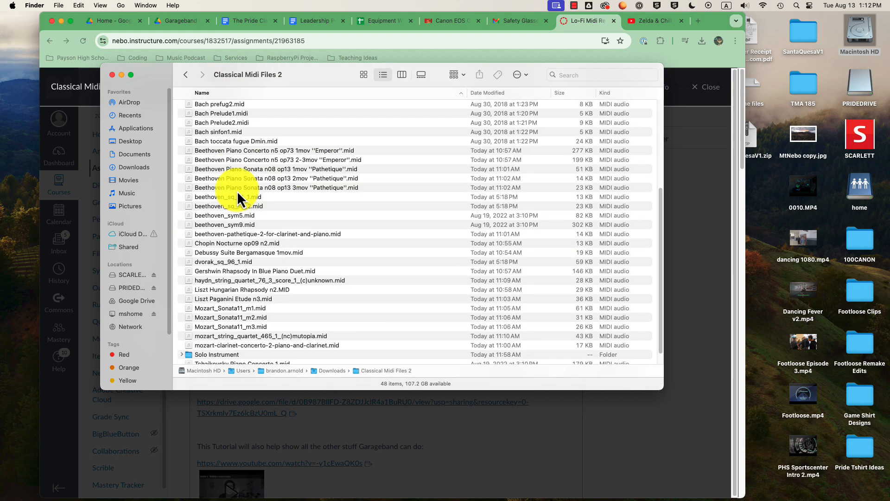
scroll(238, 208, up, 5)
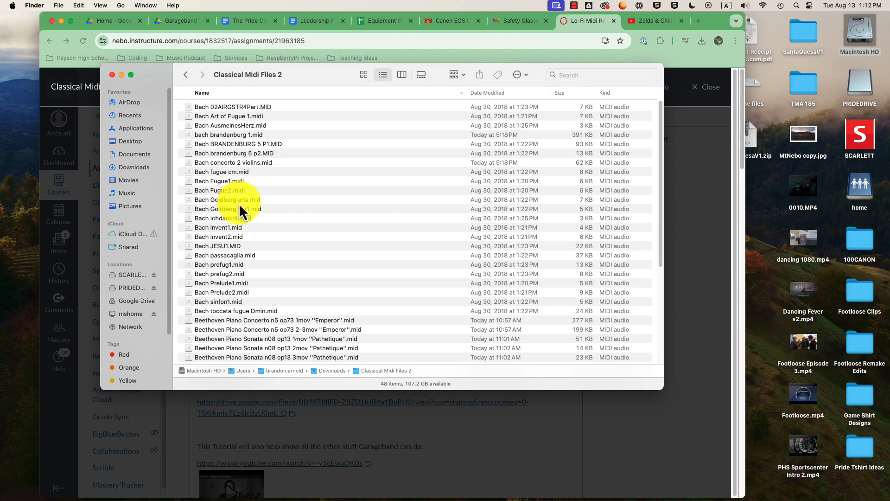
drag(335, 77, 377, 82)
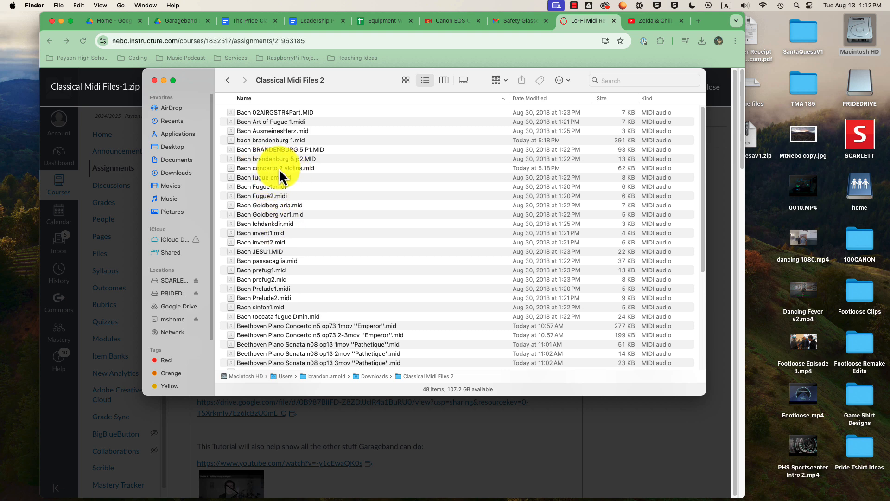
click(263, 169)
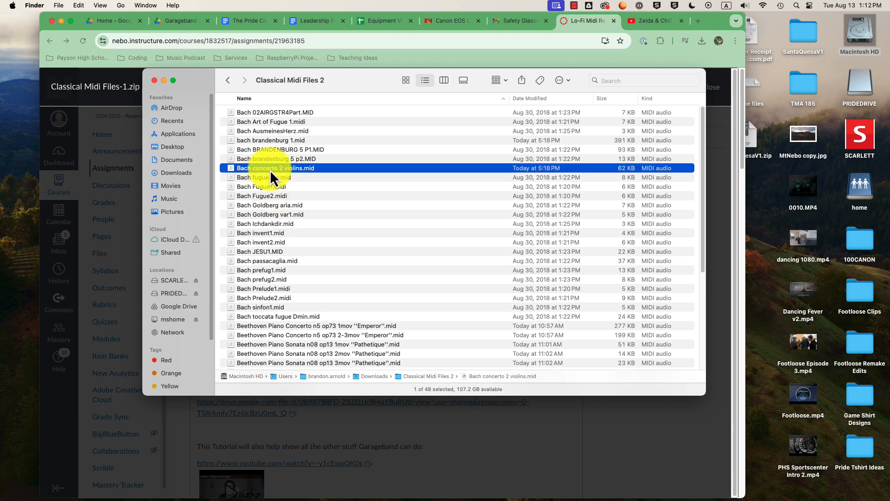
double_click(270, 170)
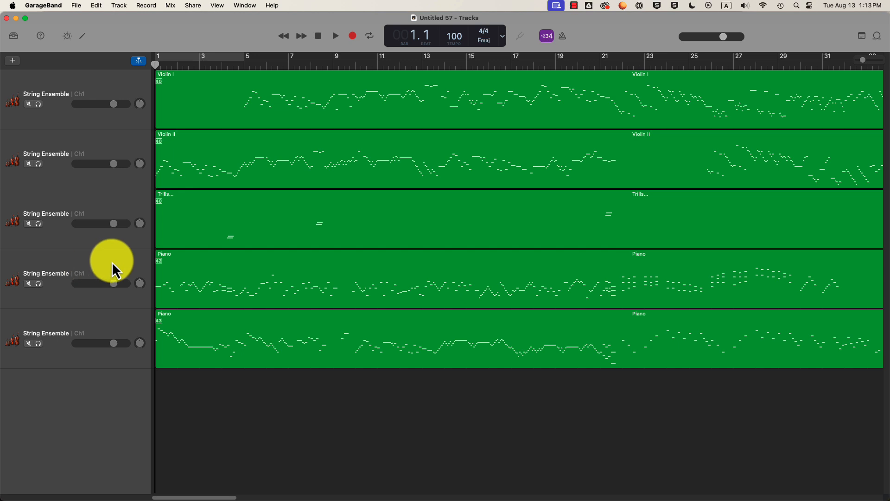
click(336, 36)
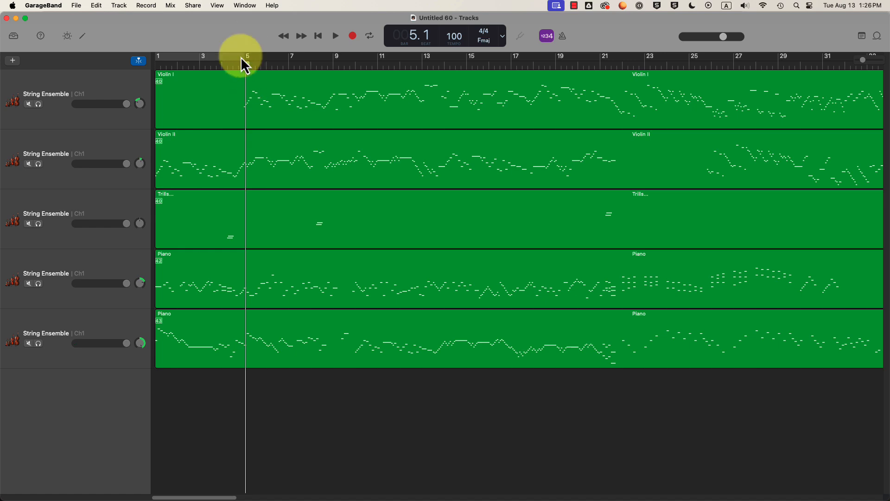
drag(243, 63, 154, 65)
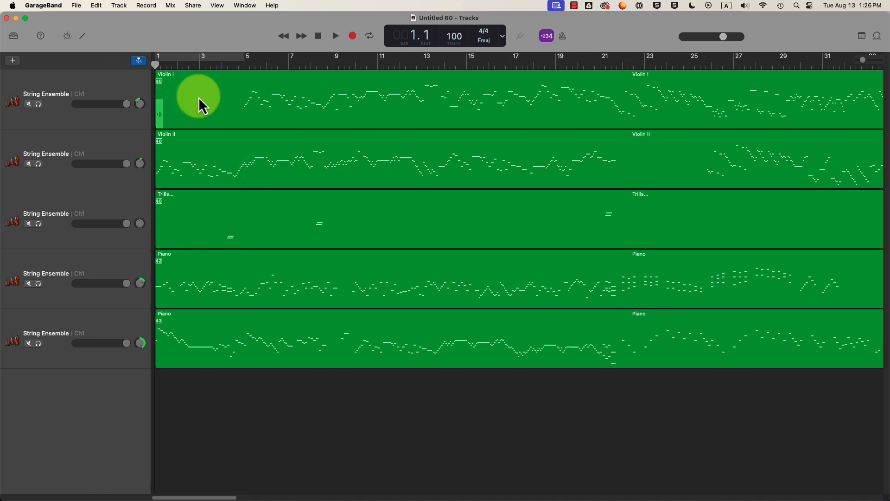
key(super+Tab)
key(super+Tab)
key(super+Tab)
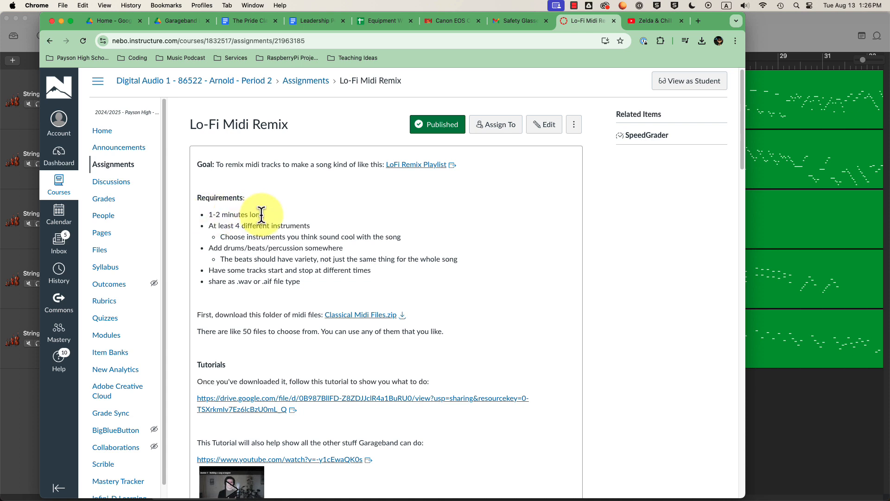
key(super+Tab)
click(294, 63)
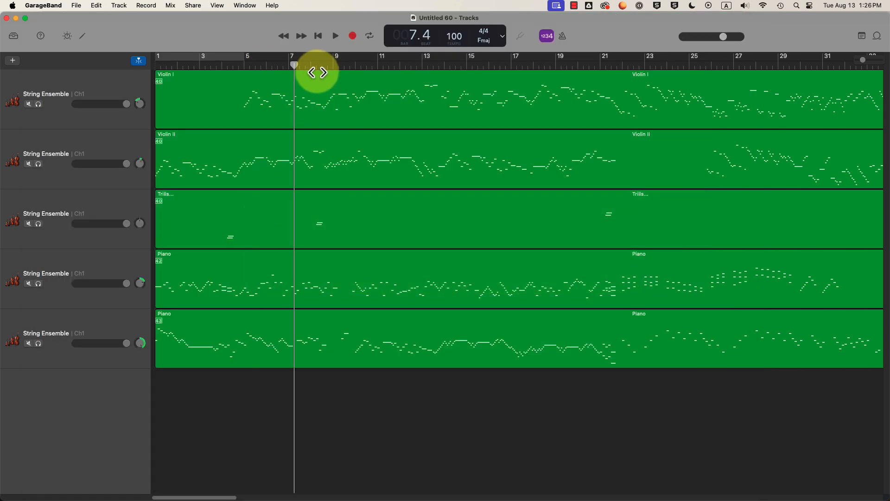
drag(317, 72, 616, 69)
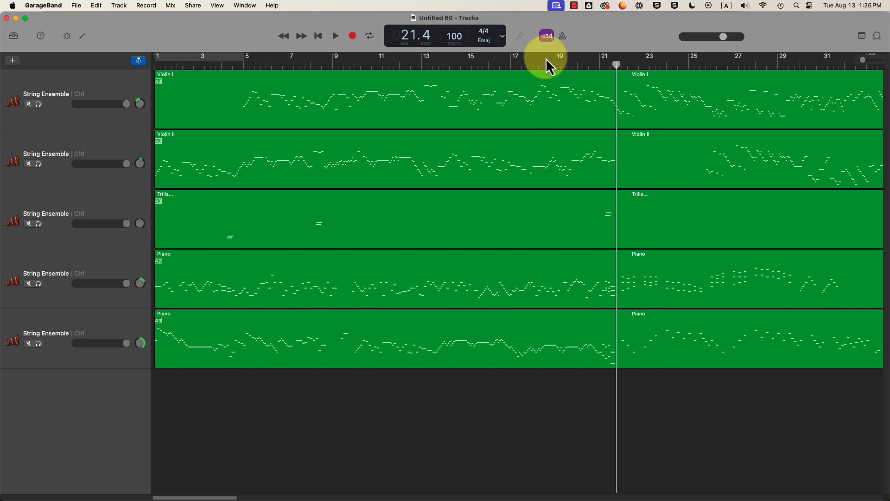
drag(342, 60, 154, 67)
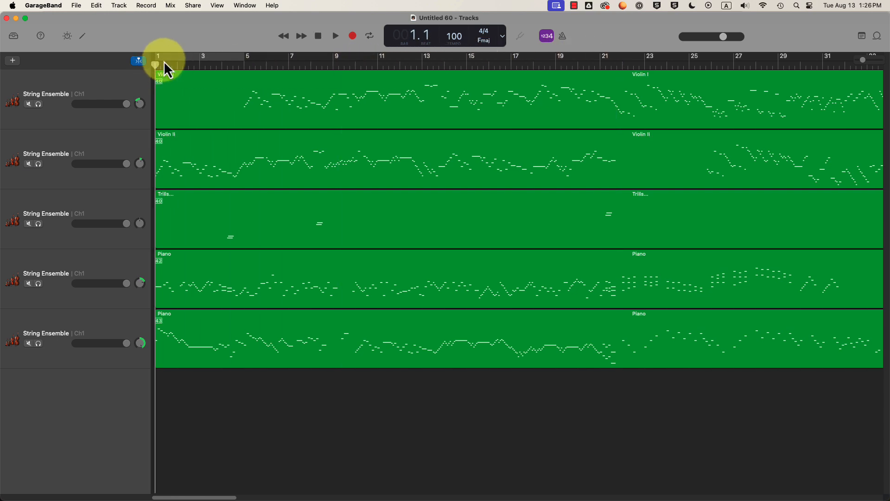
key(space)
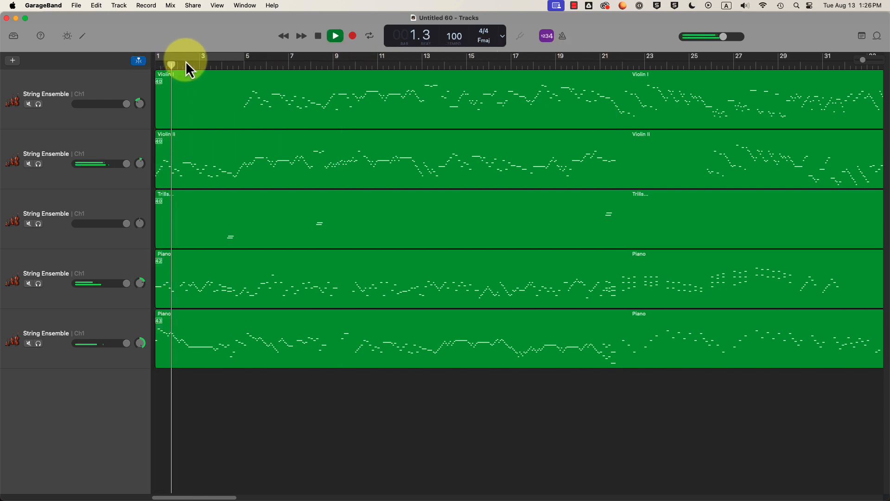
key(space)
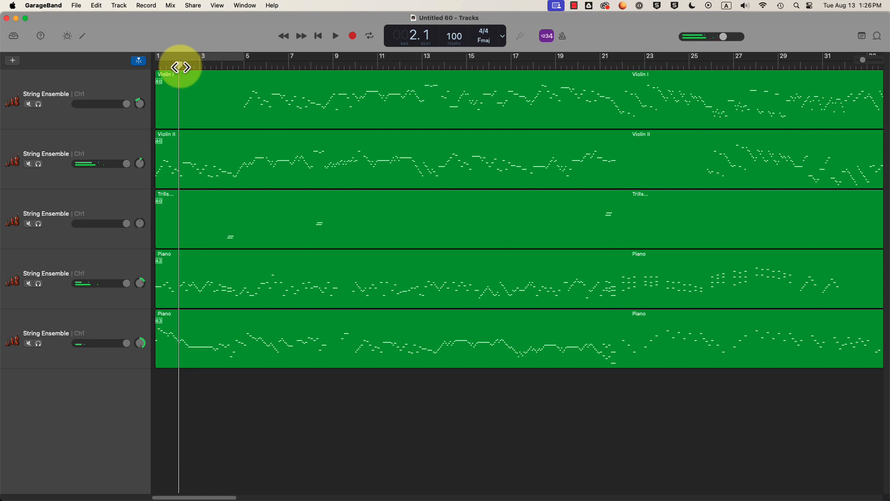
drag(180, 67, 139, 63)
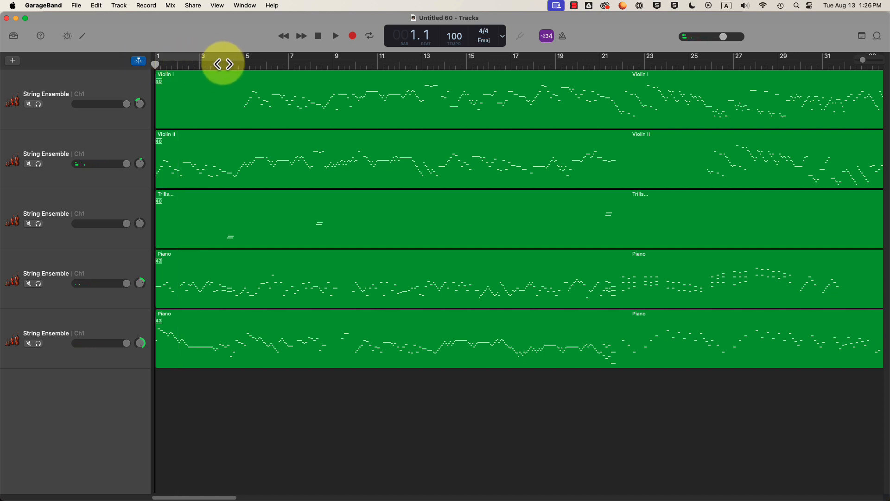
- Move the playhead to bar 3 and make the counter show elapsed time alongside bars and beats
click(200, 68)
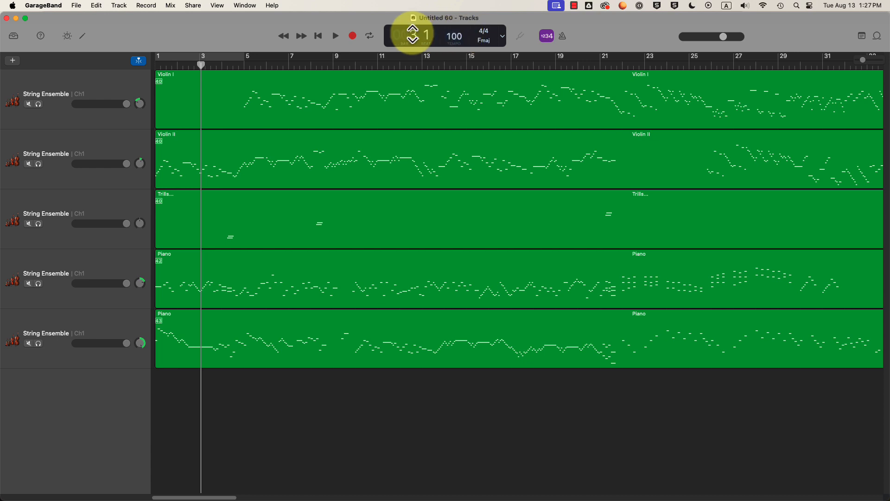
click(504, 37)
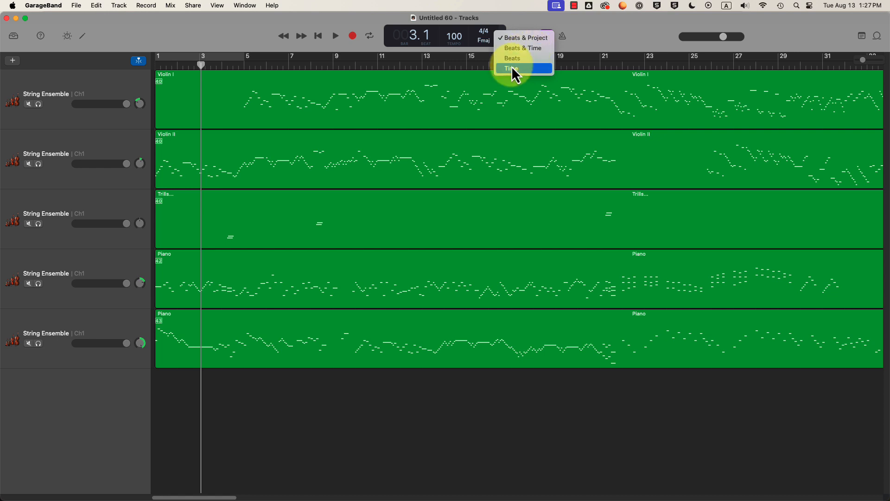
click(522, 49)
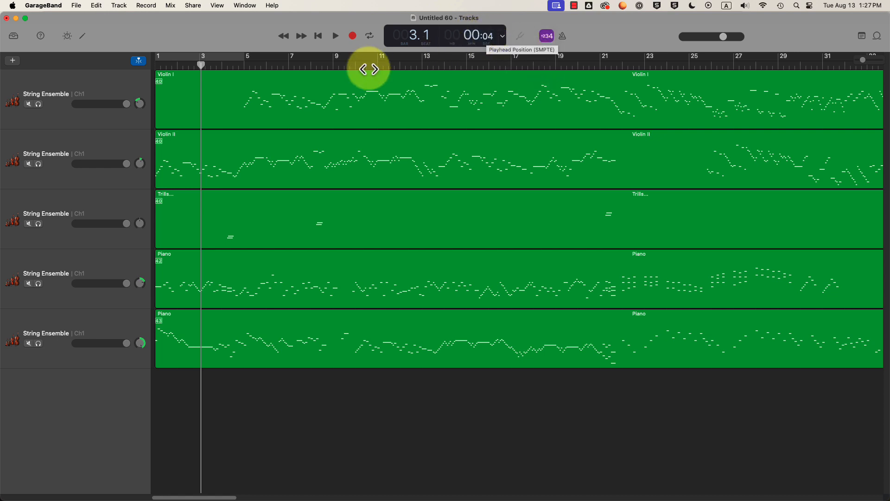
- Preview the passage around bar 13, then move the playhead on to about bar 27
drag(206, 65, 412, 60)
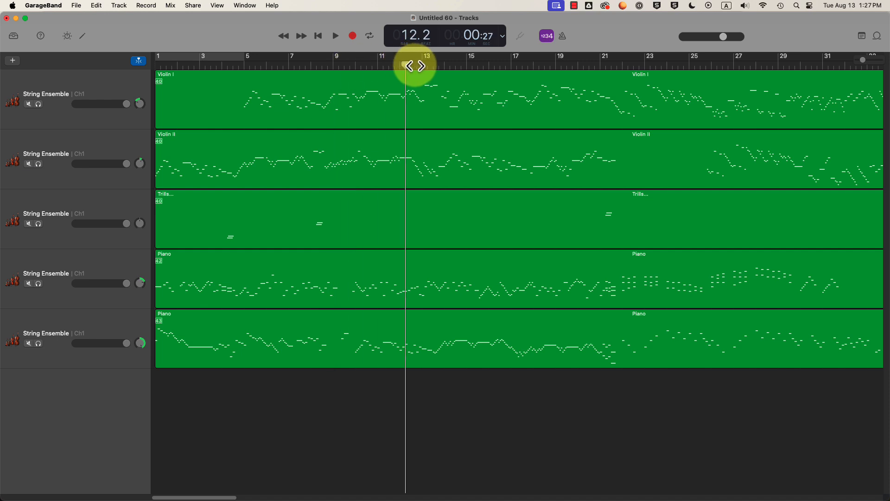
key(space)
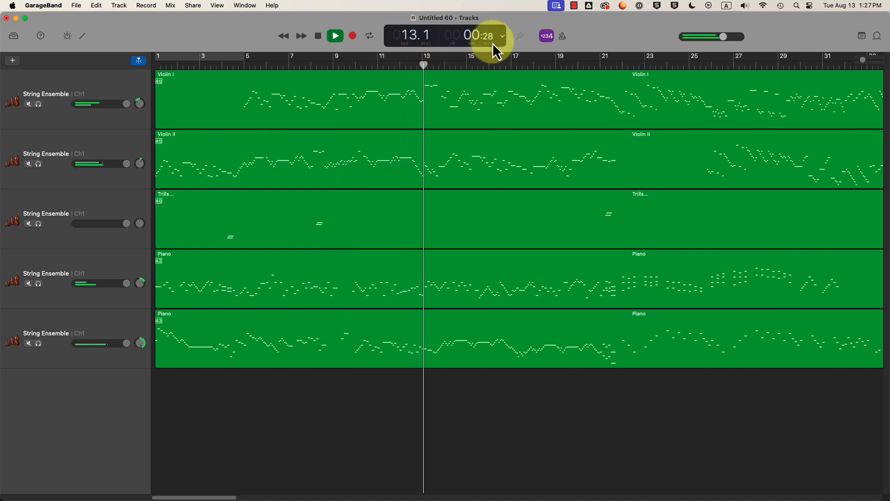
key(space)
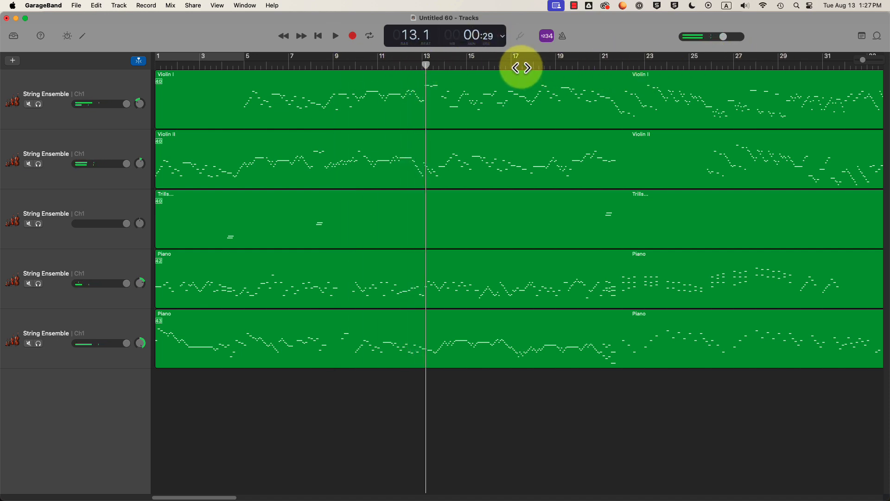
drag(520, 66, 566, 71)
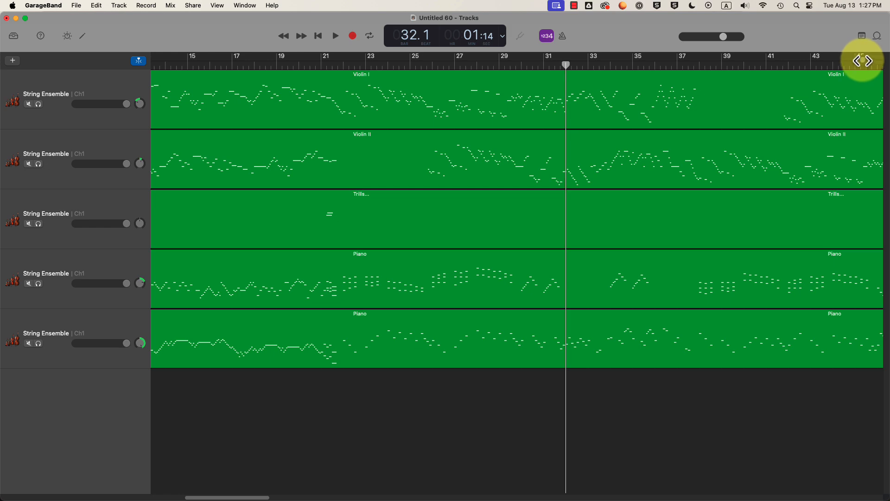
- Play the passage around bars 33–38, stop at bar 38.1, and zoom in closely there
drag(863, 61, 848, 60)
click(307, 65)
drag(325, 65, 241, 67)
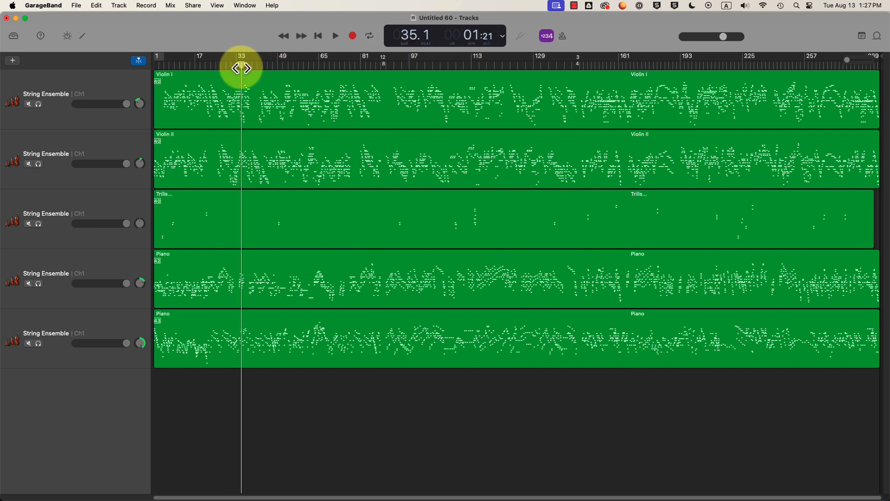
key(space)
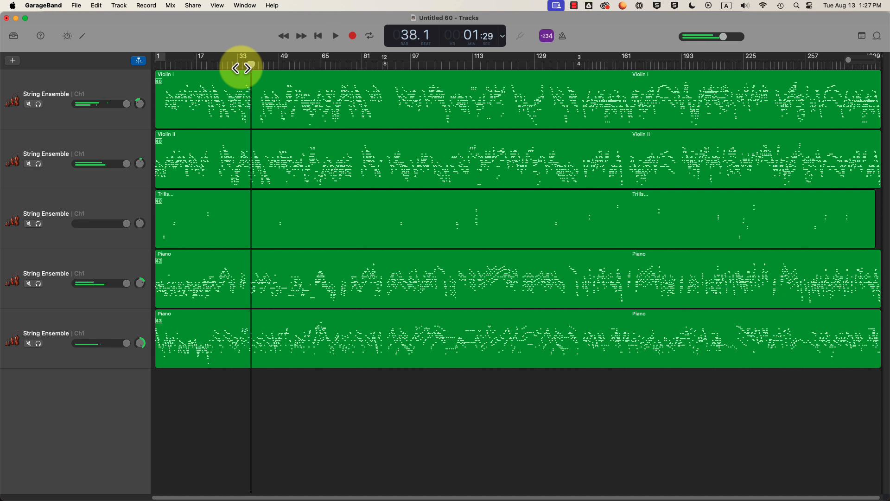
key(space)
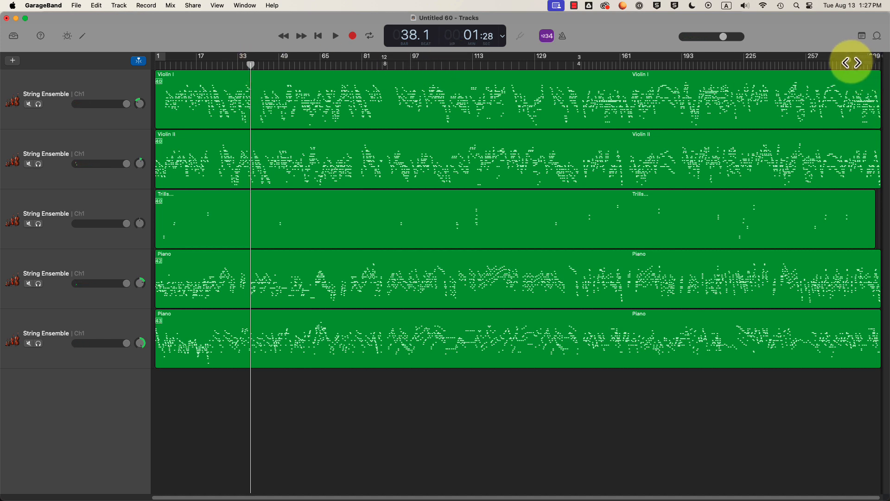
drag(849, 60, 868, 60)
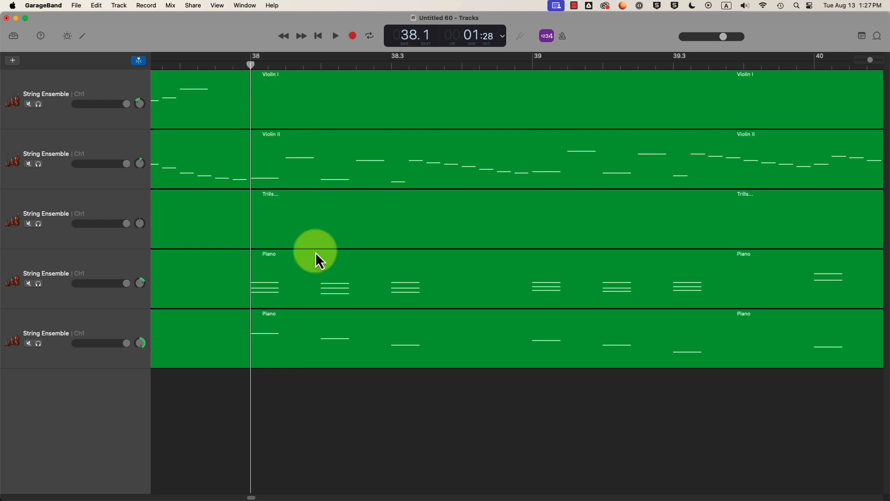
- Split the regions on all five tracks at the playhead at bar 38
click(278, 98)
click(277, 156)
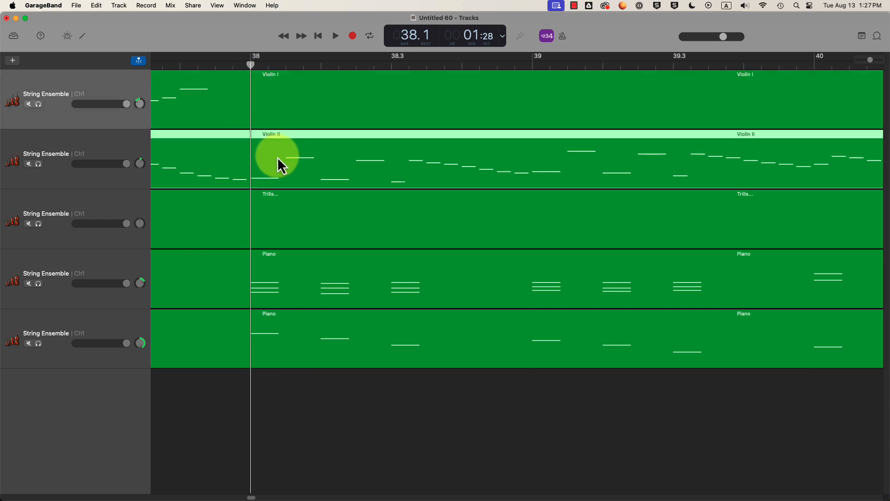
click(294, 235)
click(301, 270)
click(304, 343)
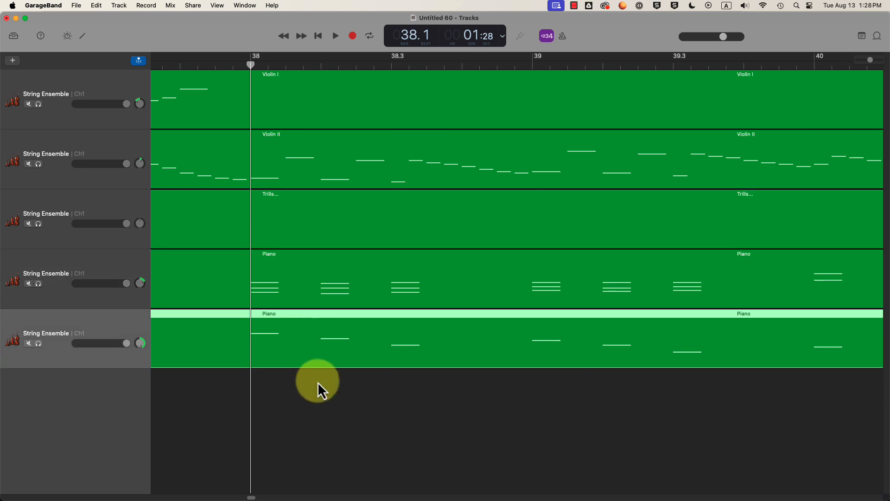
click(335, 416)
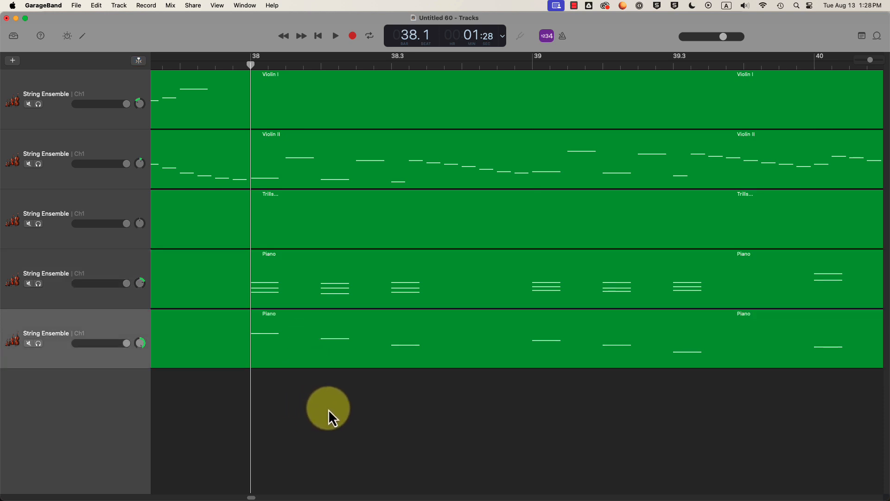
drag(328, 408, 282, 89)
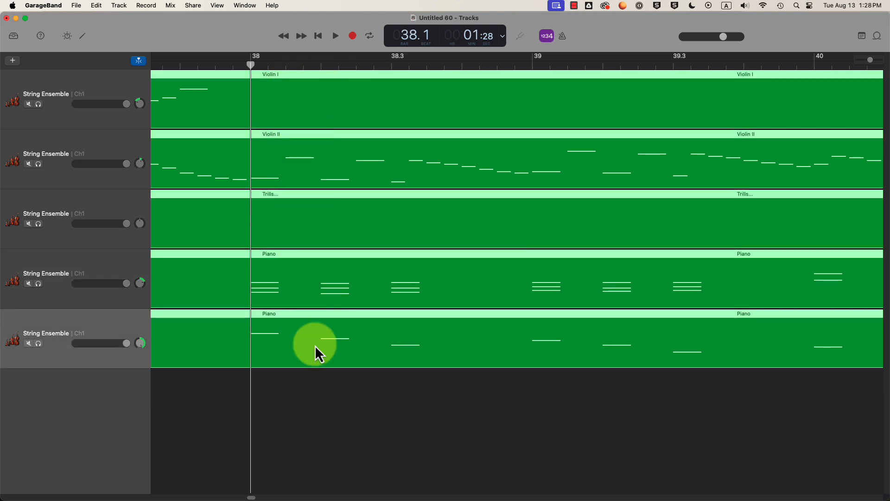
click(96, 5)
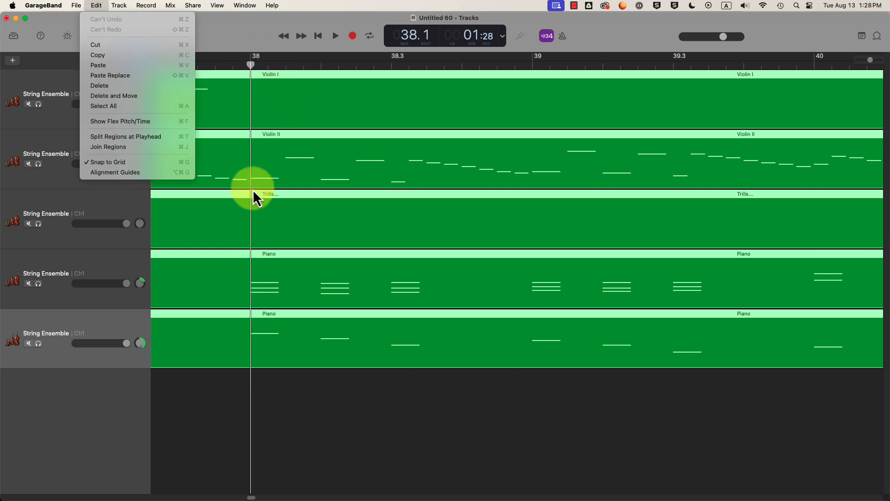
click(102, 135)
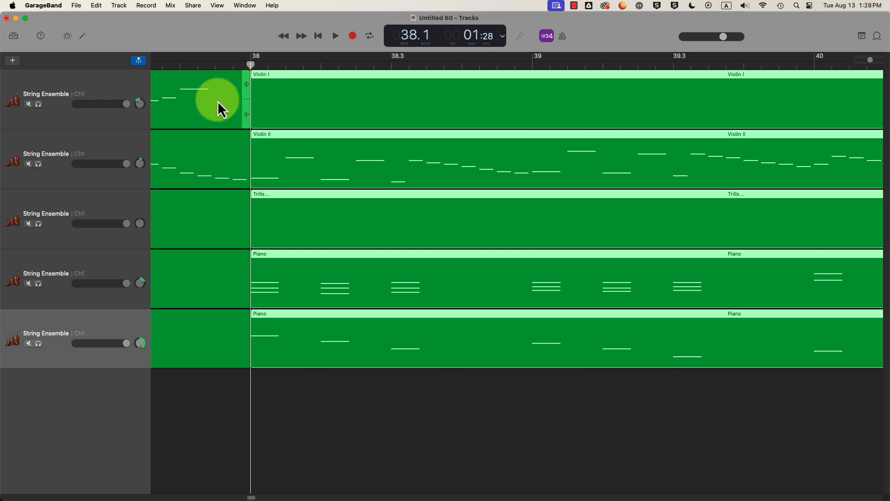
- Delete the five region pieces after bar 38 and zoom out to the whole arrangement
click(224, 375)
click(218, 340)
click(291, 317)
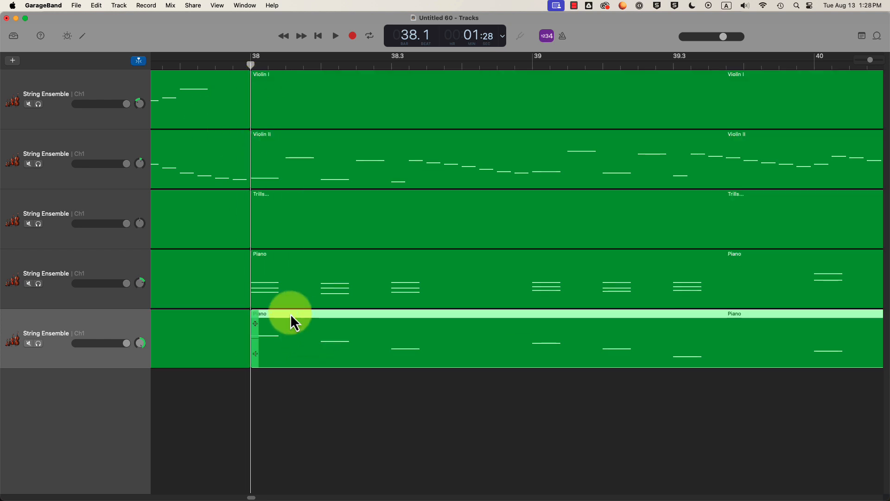
click(201, 279)
click(274, 274)
click(215, 232)
click(304, 208)
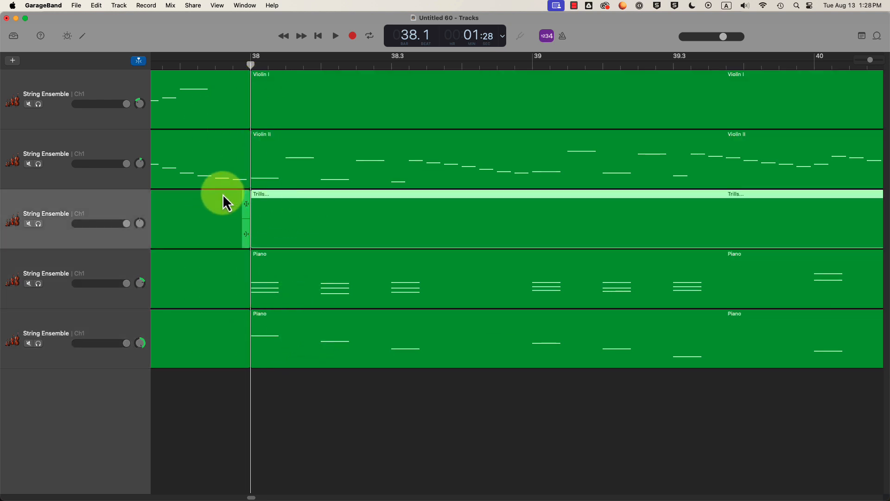
click(206, 146)
drag(390, 416, 347, 96)
key(Delete)
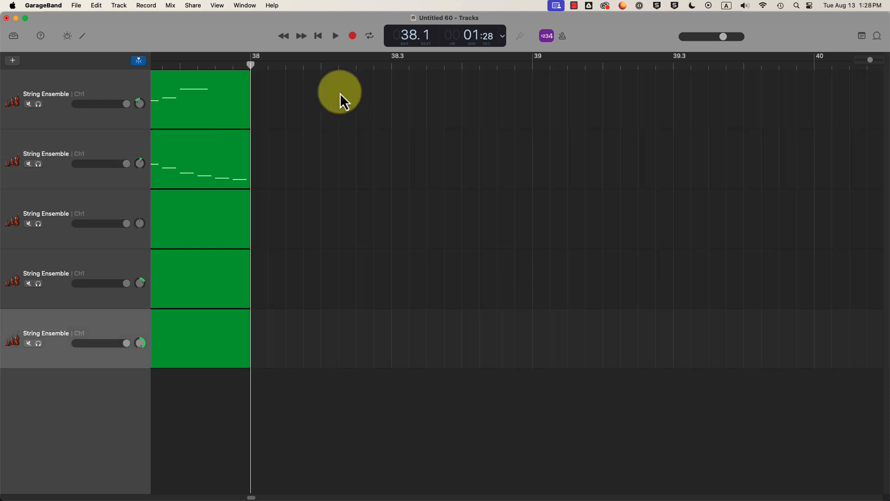
drag(869, 60, 816, 57)
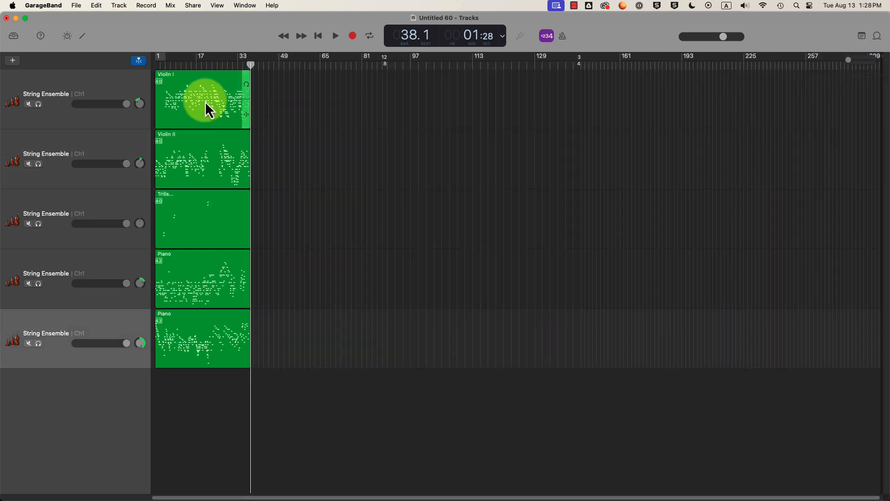
drag(245, 66, 153, 64)
key(space)
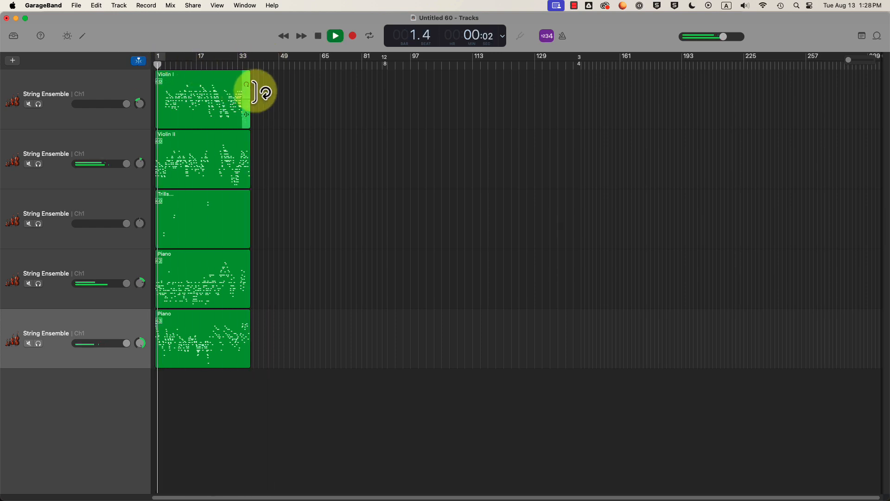
key(space)
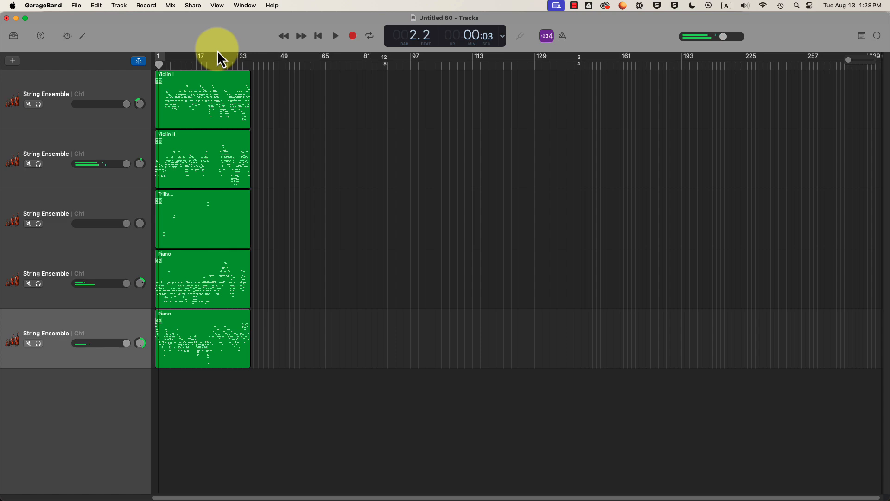
key(super+Tab)
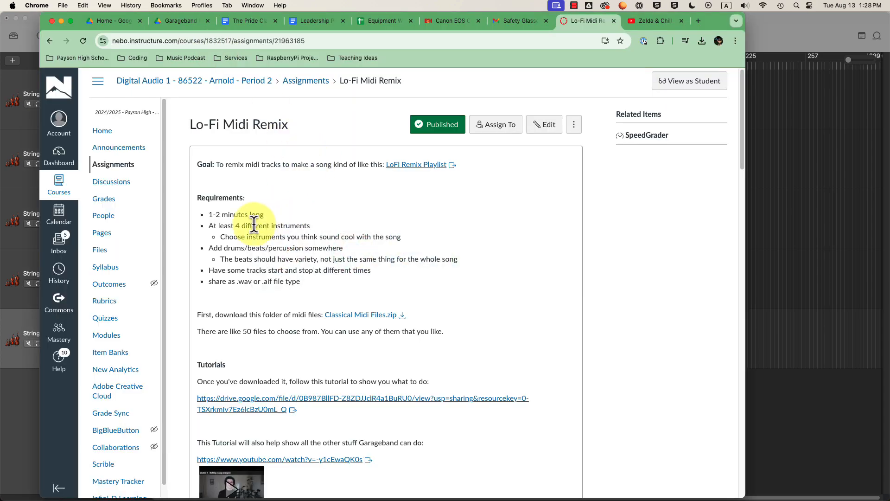
drag(209, 226, 307, 228)
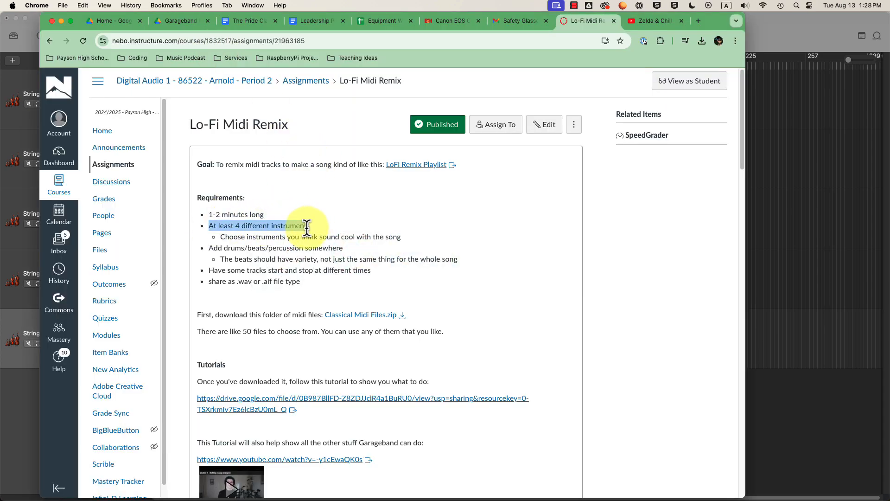
drag(256, 236, 308, 236)
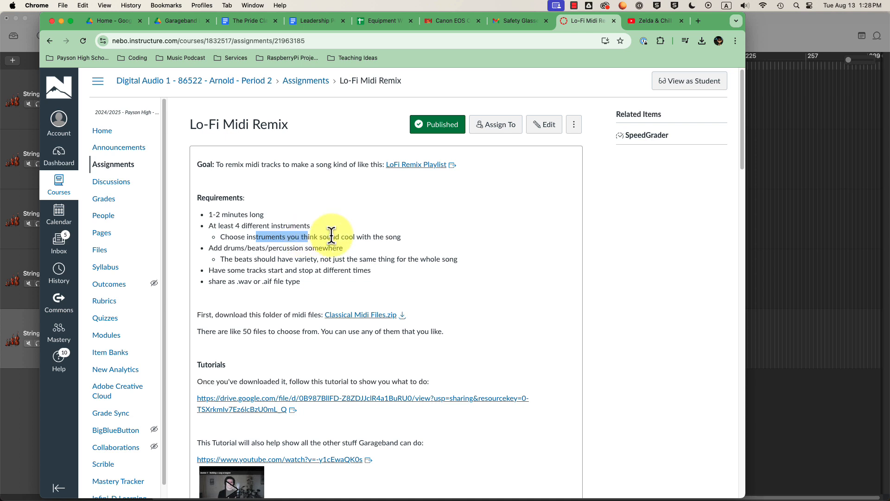
key(super+Tab)
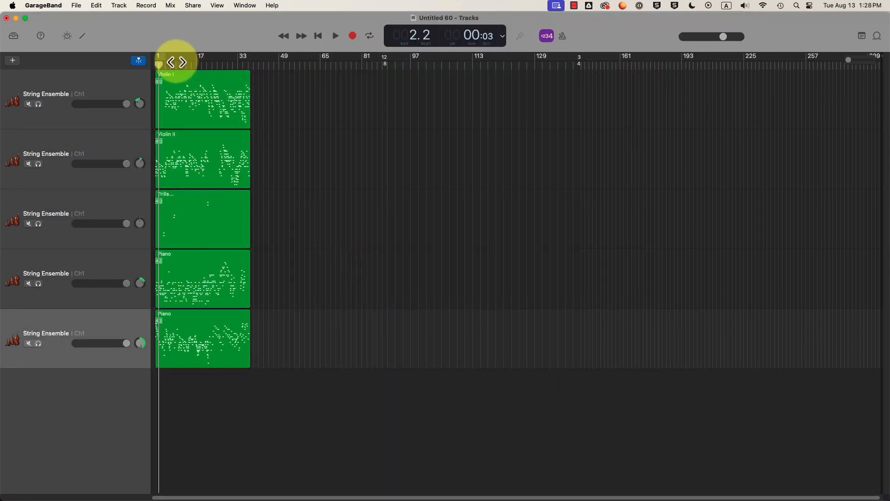
- Play briefly from bar 1, then zoom so bars 1 to 12 of all five tracks fill the view
drag(160, 64, 143, 66)
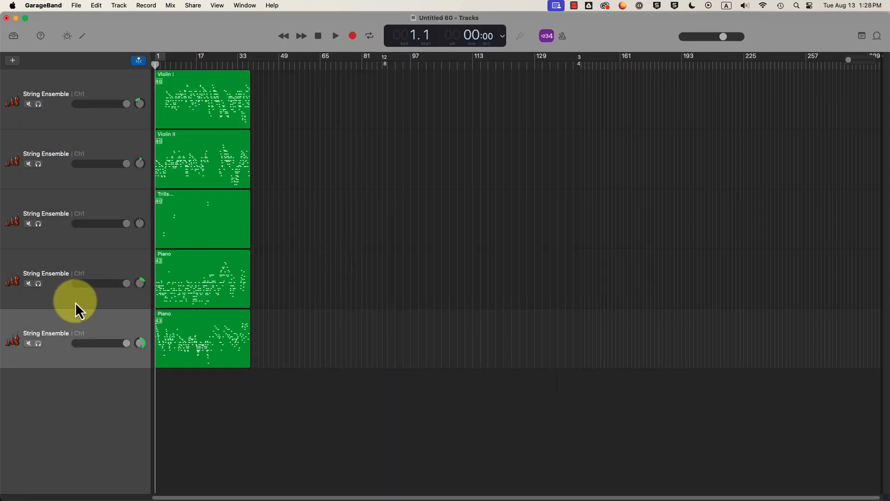
key(space)
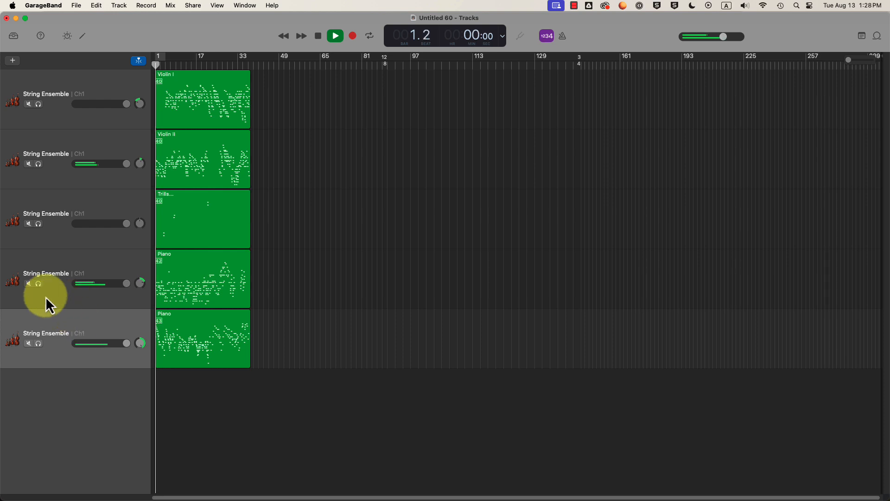
key(space)
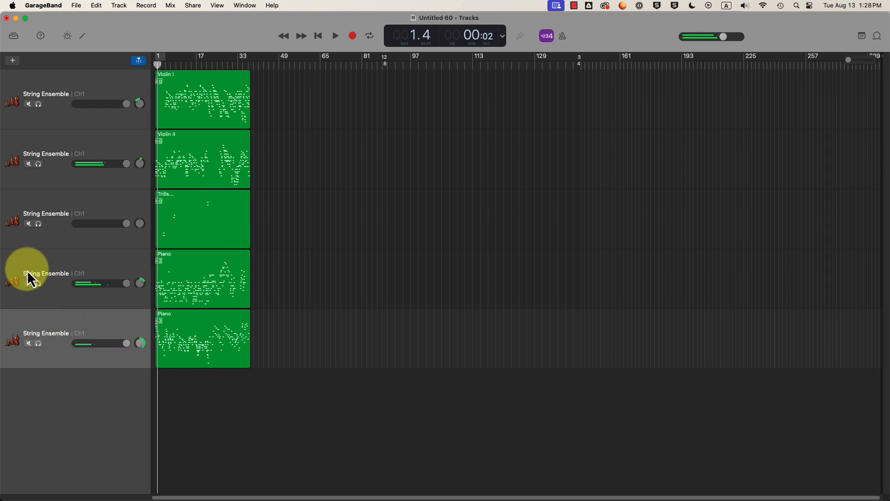
click(110, 327)
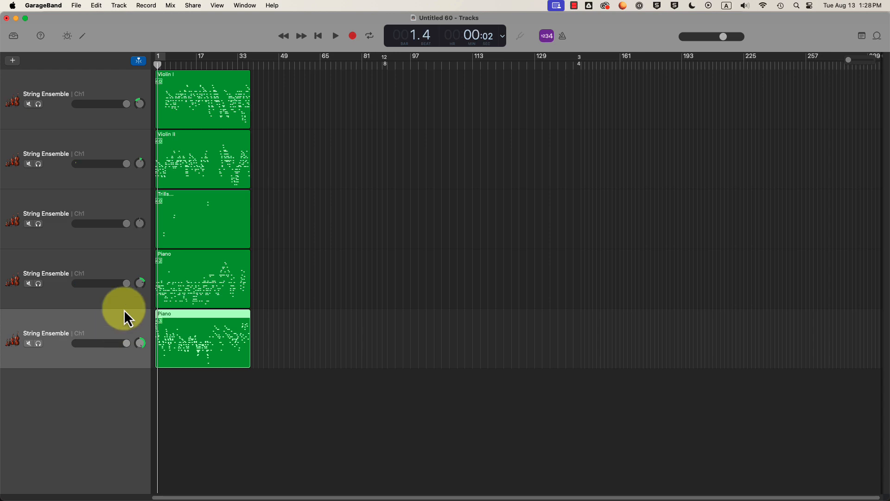
drag(161, 66, 156, 65)
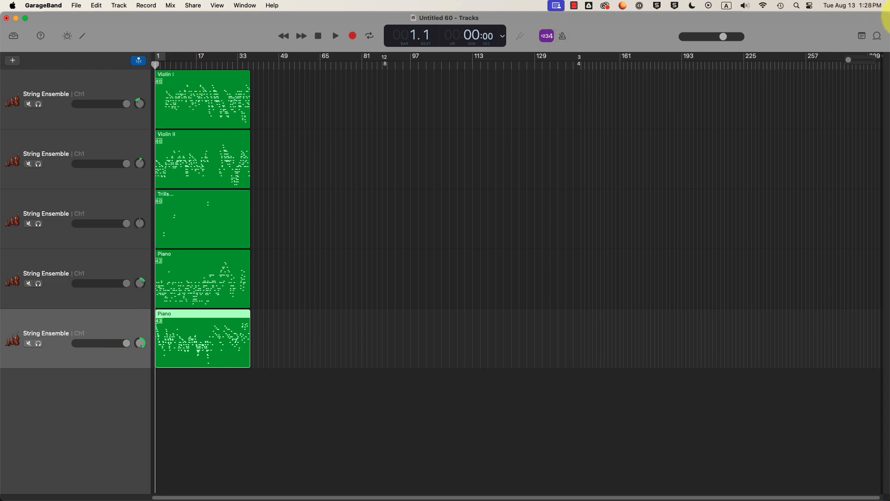
drag(850, 63, 863, 69)
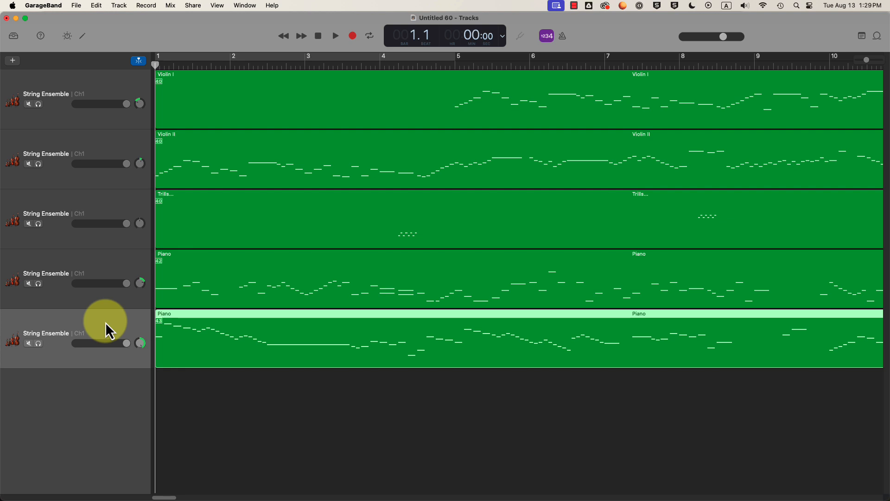
- Solo the bottom Piano track and listen to it on its own
click(39, 344)
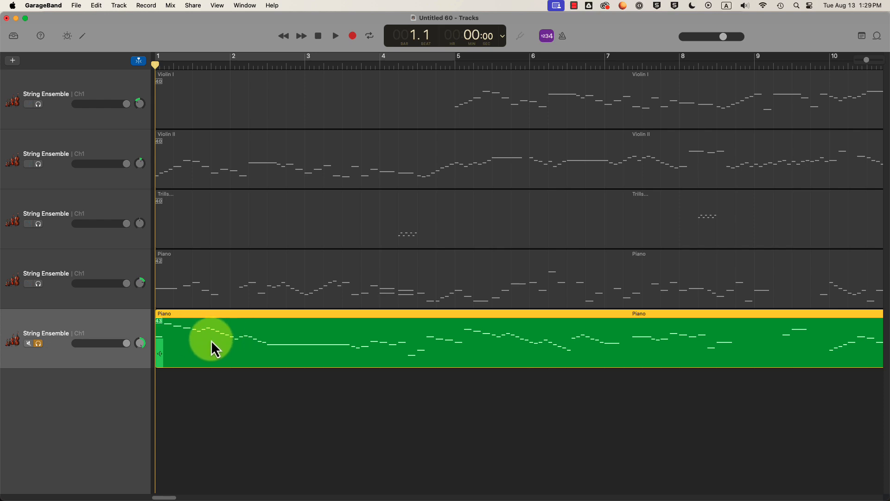
key(space)
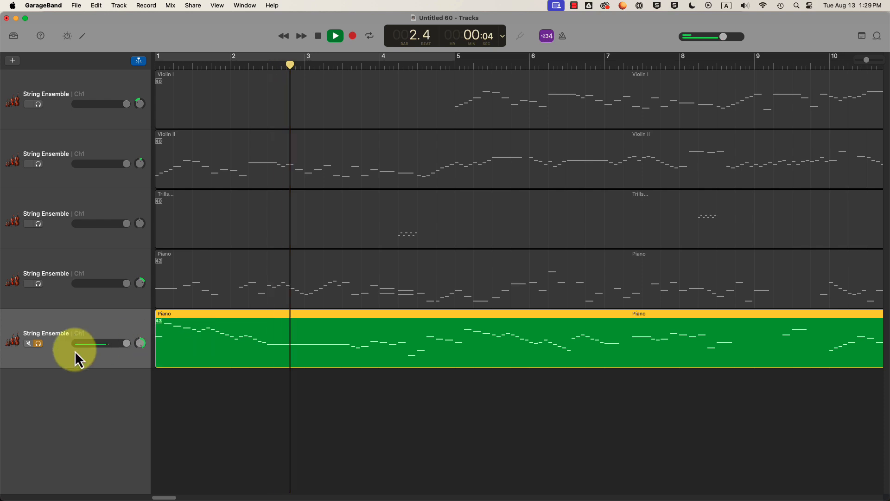
key(space)
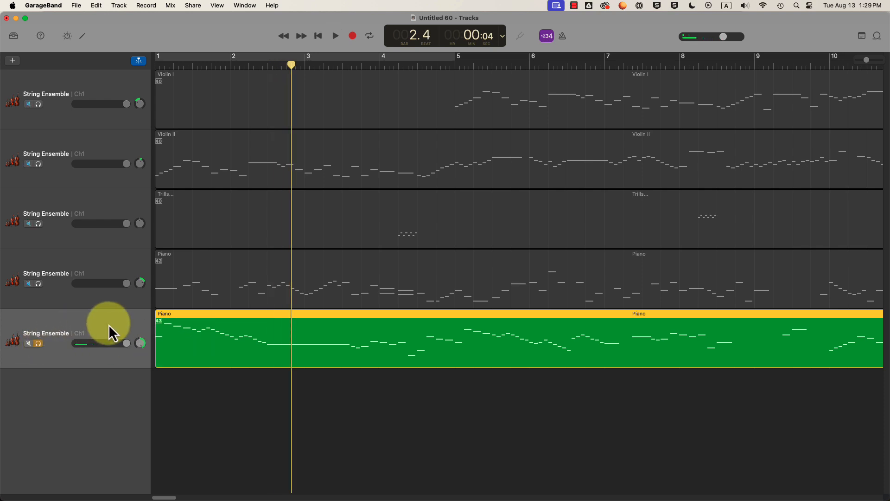
click(38, 344)
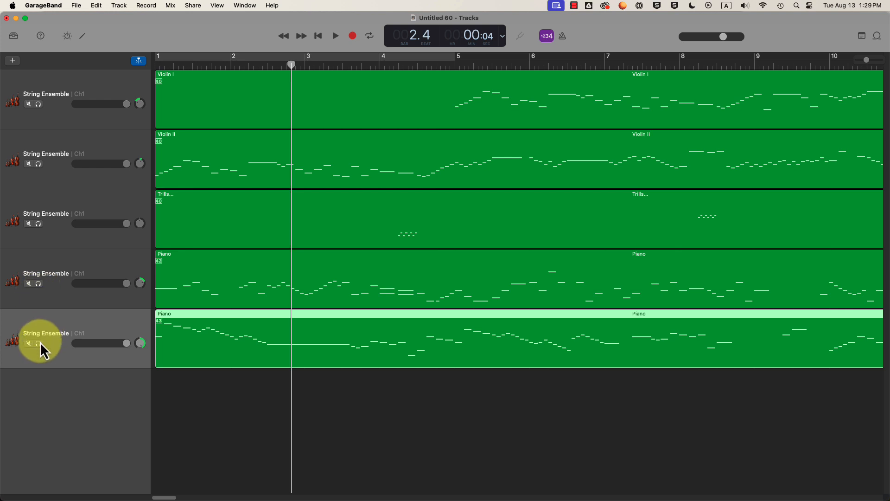
click(38, 343)
- Test solo and mute on tracks four and five, re-solo the Piano track, and show its String Ensemble patch in the Library
click(39, 284)
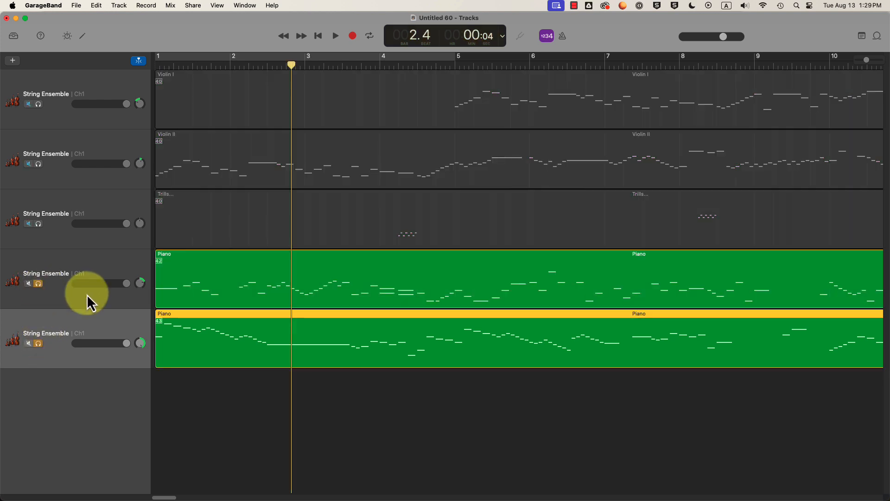
click(38, 284)
click(37, 343)
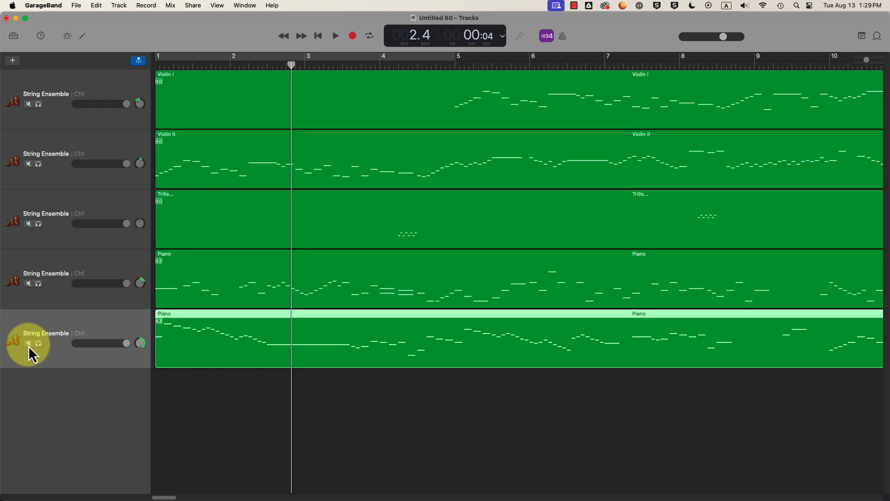
click(28, 343)
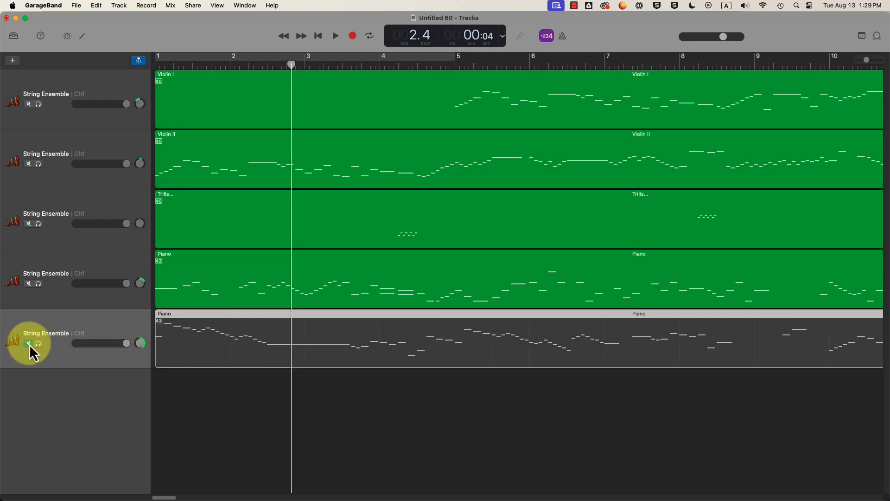
click(29, 344)
click(38, 345)
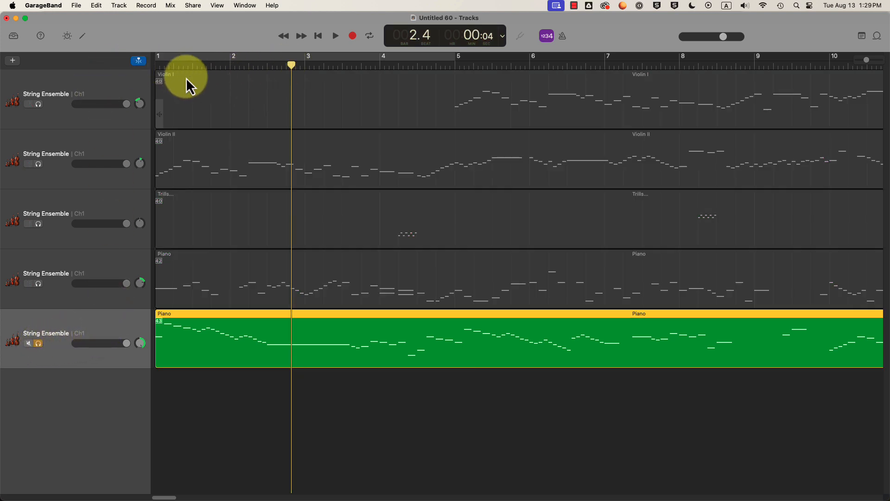
click(15, 38)
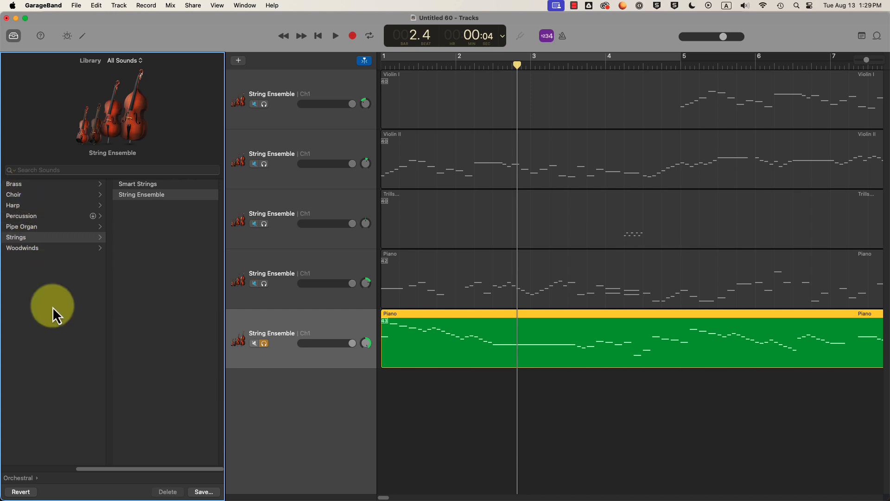
- Change the bottom track's sound to Bass > Solid Soul Electric Bass and preview it from bar 1.3
drag(104, 469, 10, 470)
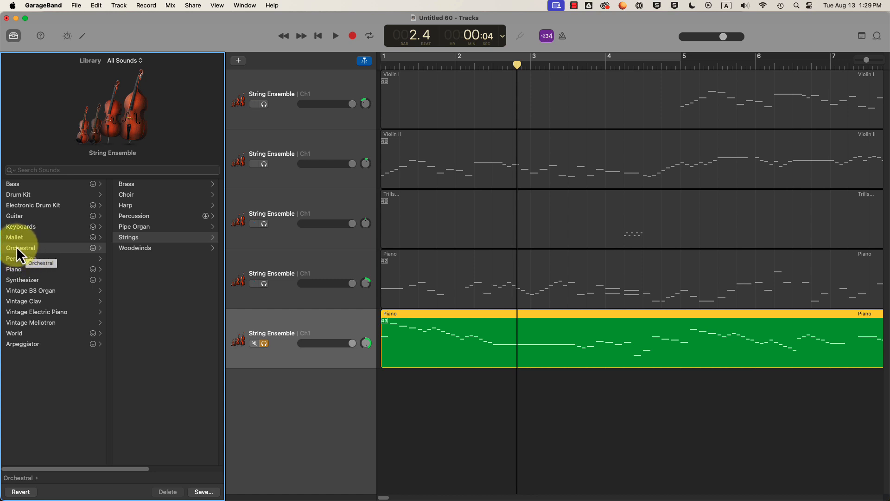
click(10, 184)
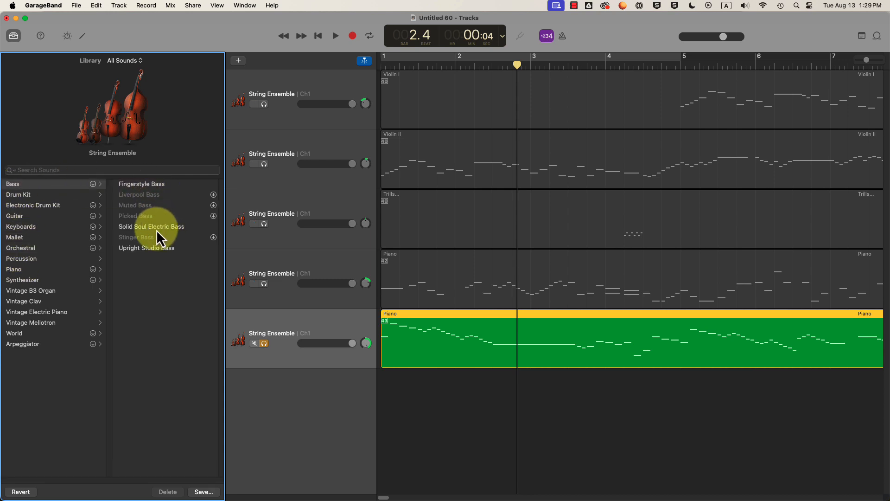
click(141, 227)
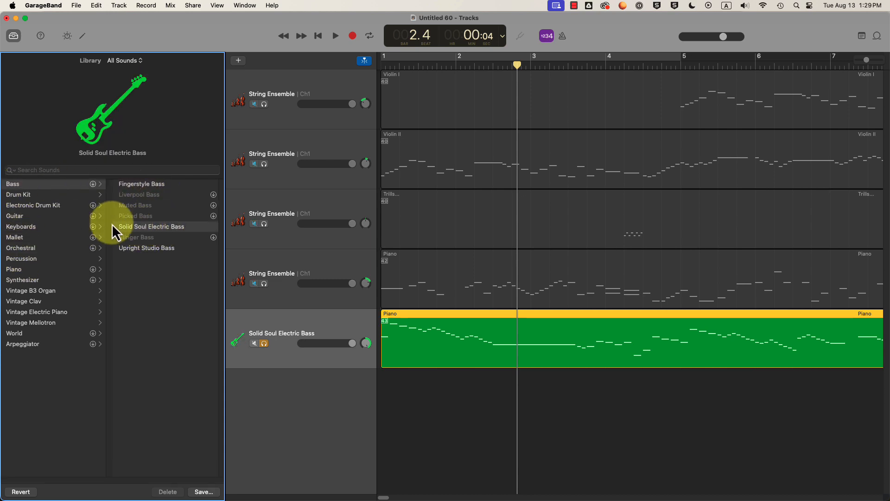
click(433, 63)
key(space)
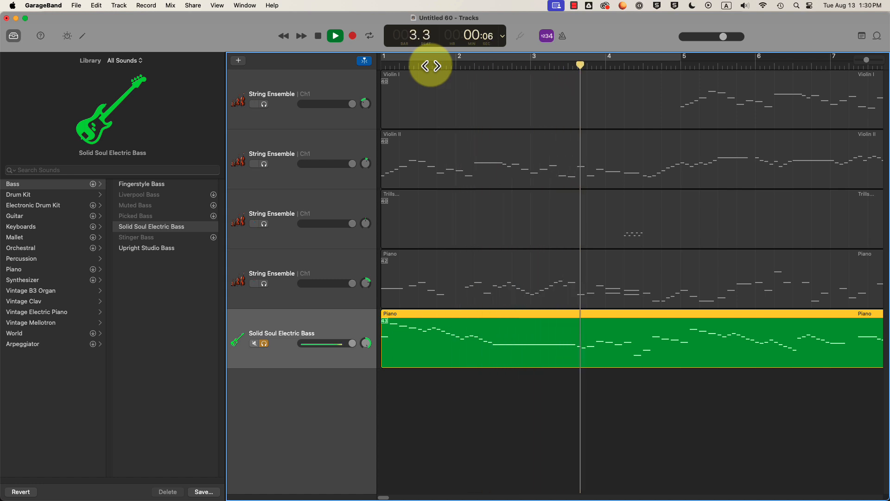
- Pan the Solid Soul Electric Bass track to -14, preview it, and return the playhead to bar 1
key(space)
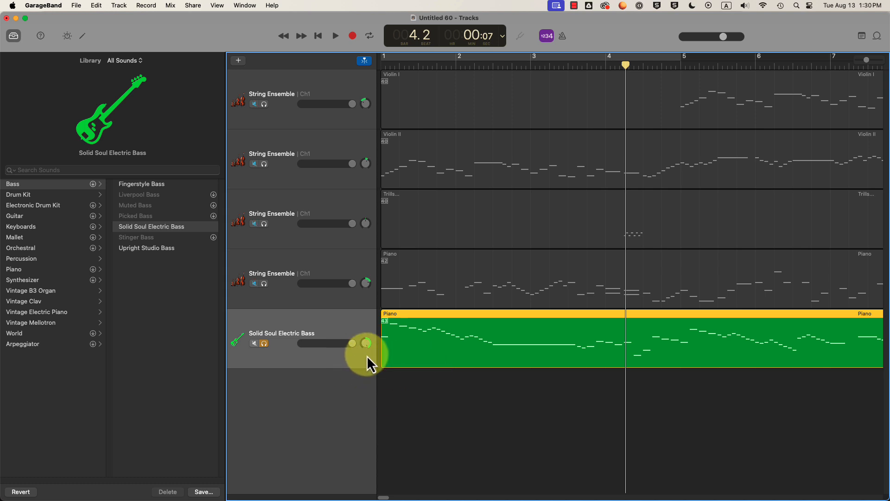
drag(368, 344, 357, 361)
key(space)
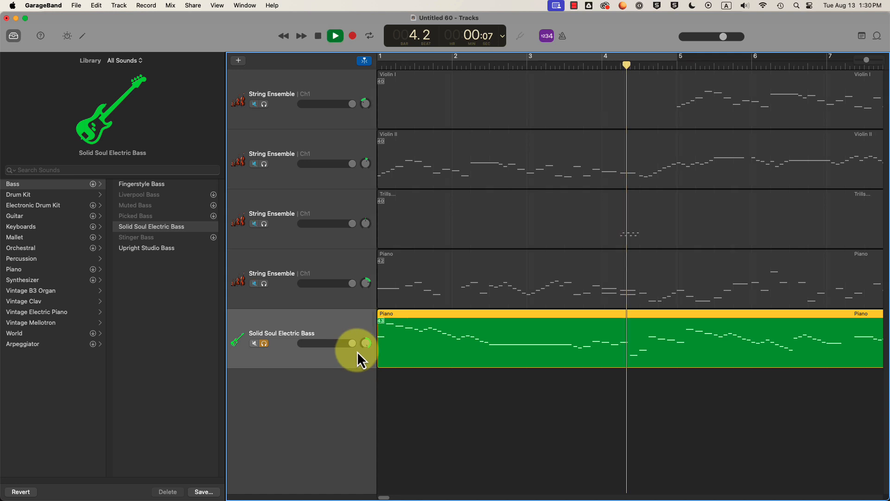
key(space)
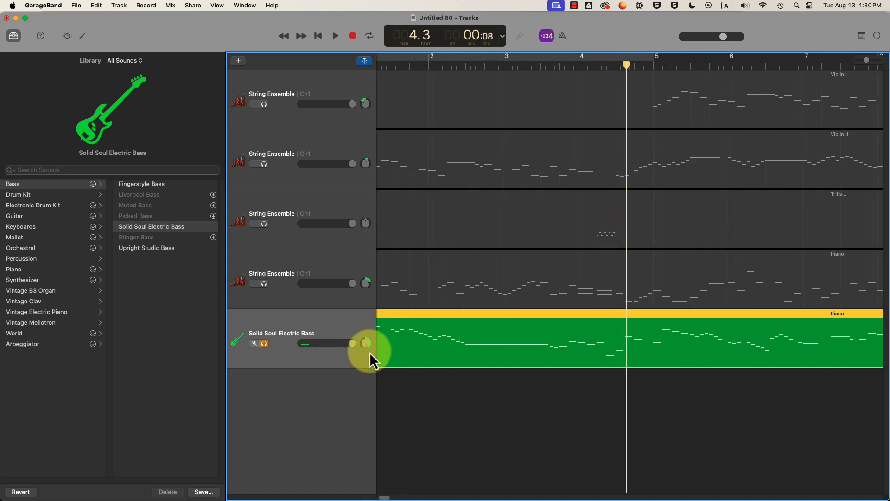
key(space)
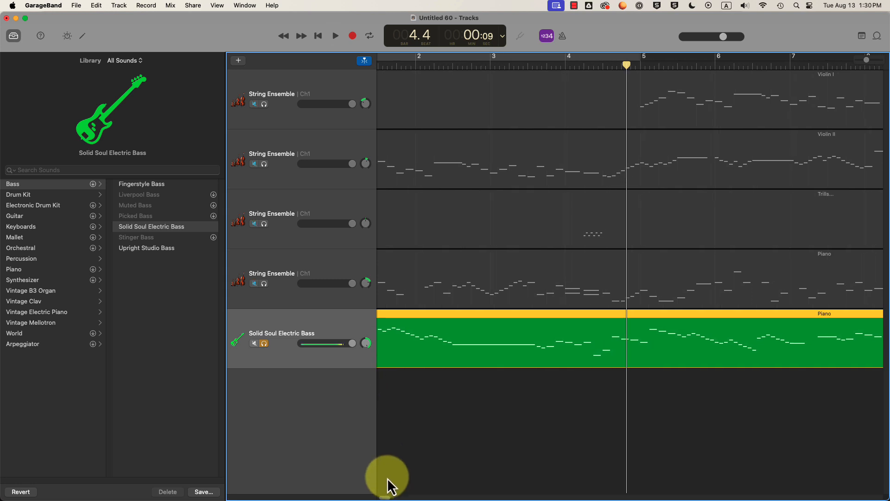
click(319, 41)
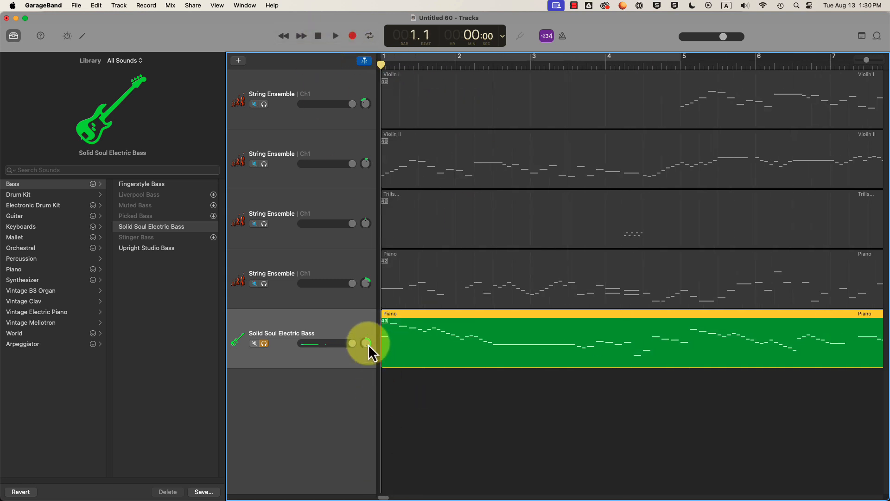
key(space)
key(space)
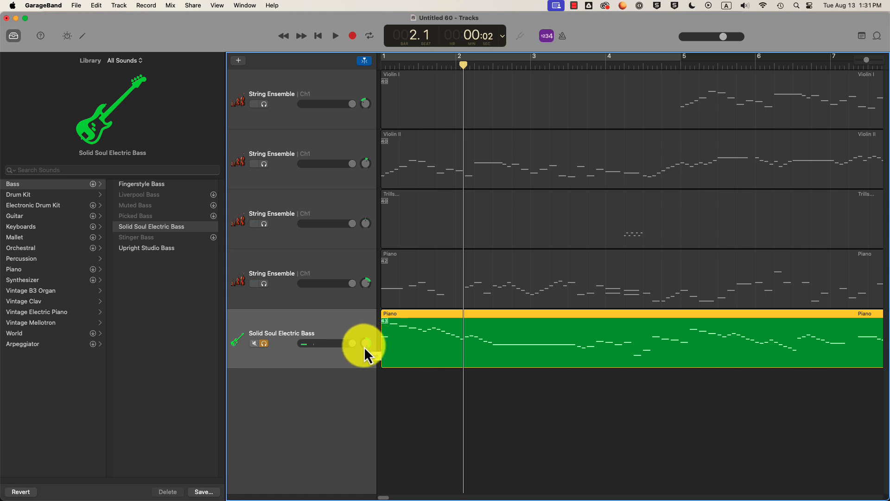
drag(464, 65, 379, 65)
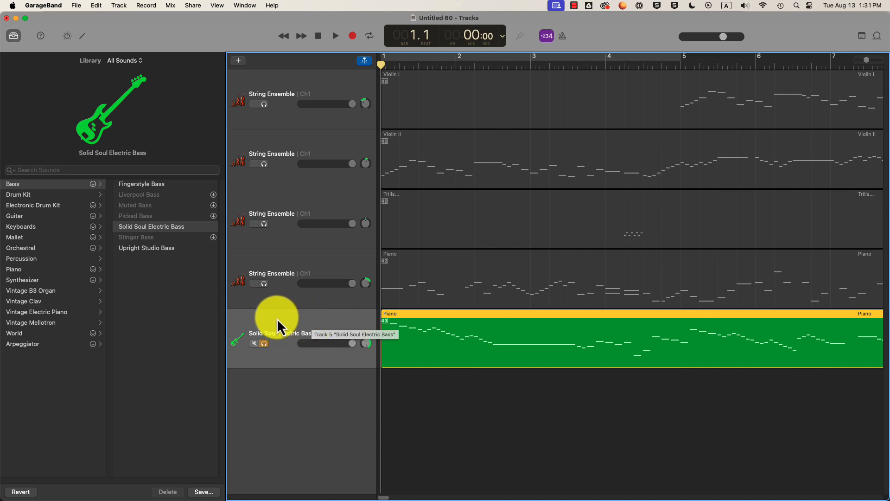
- Unsolo the bass, then briefly solo and play the fourth String Ensemble track before unsoloing it
click(263, 343)
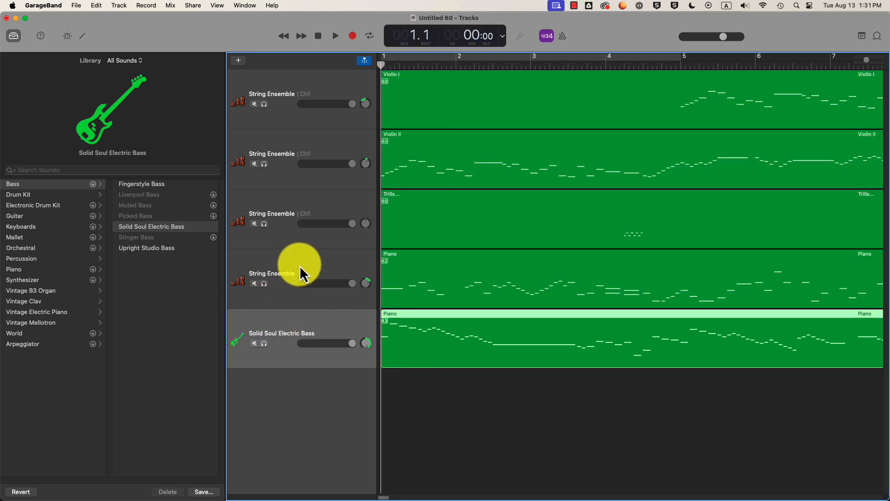
click(264, 284)
key(space)
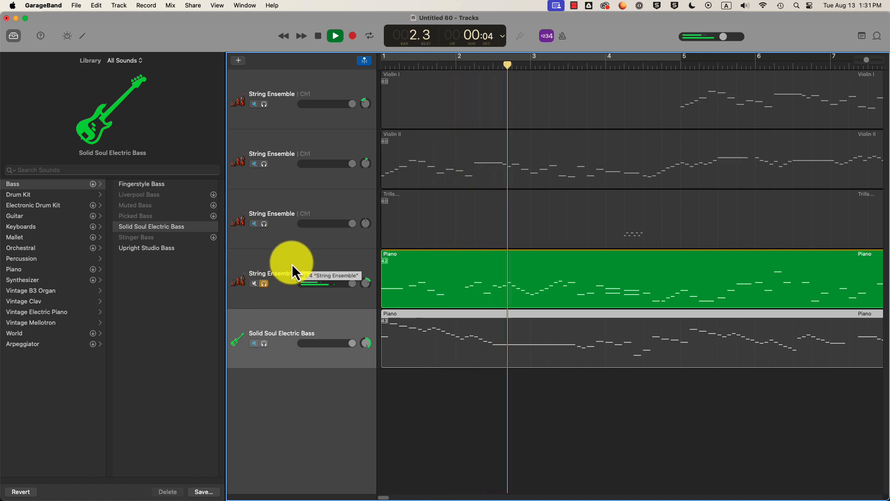
key(space)
click(264, 284)
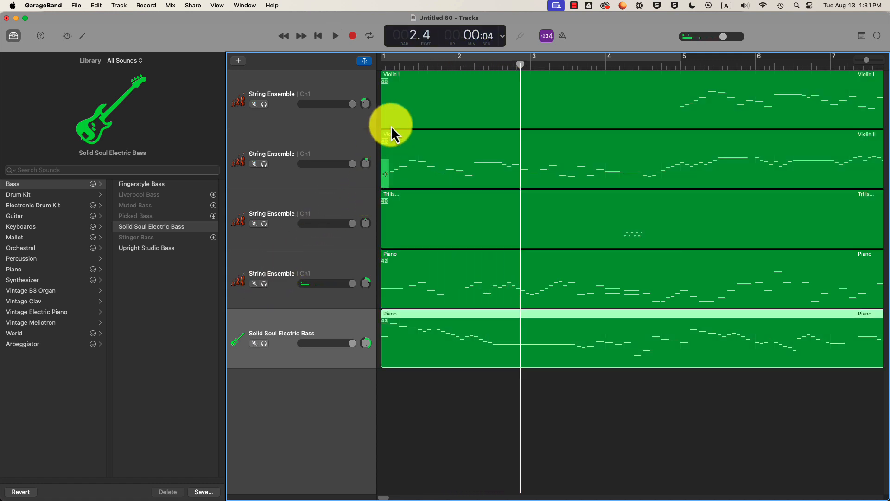
click(427, 59)
key(Return)
- Select and solo the Violin II track, audition it, then rewind the playhead to bar 1
click(325, 140)
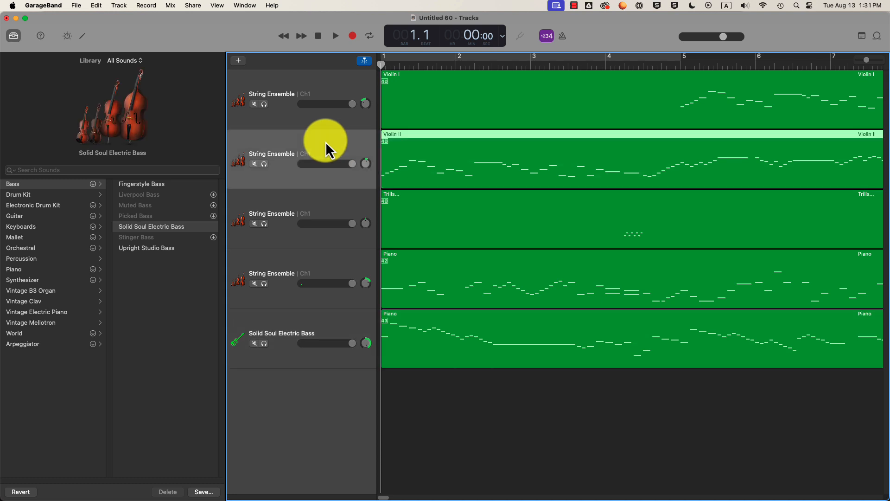
key(space)
click(263, 165)
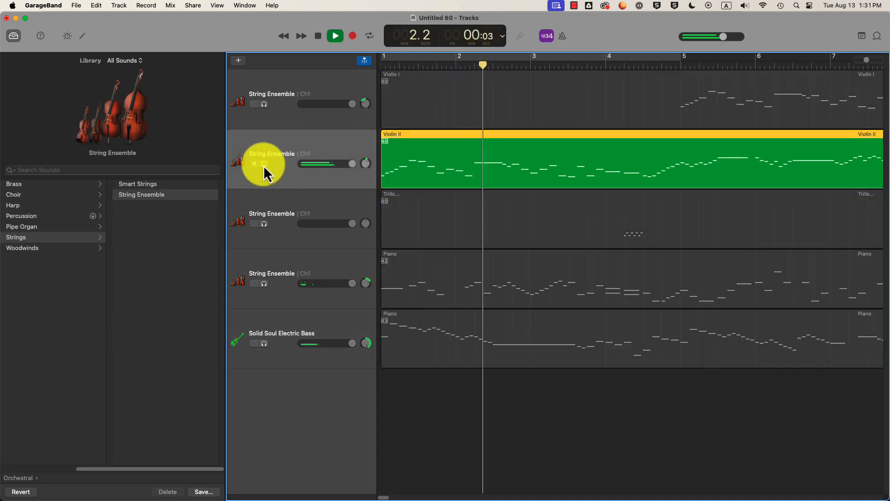
key(space)
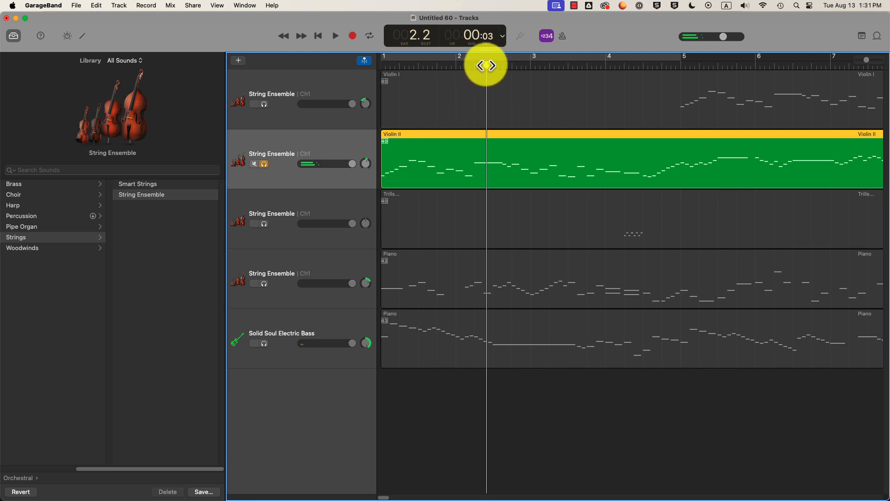
drag(487, 61, 382, 65)
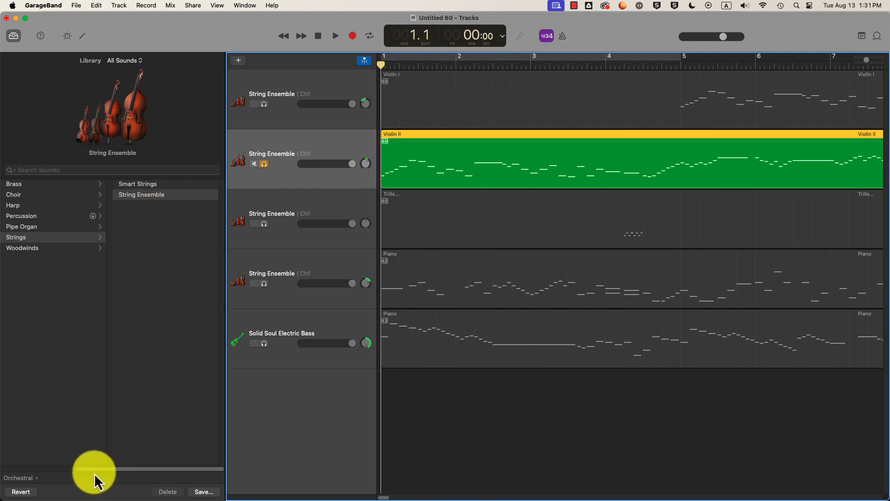
drag(94, 469, 19, 470)
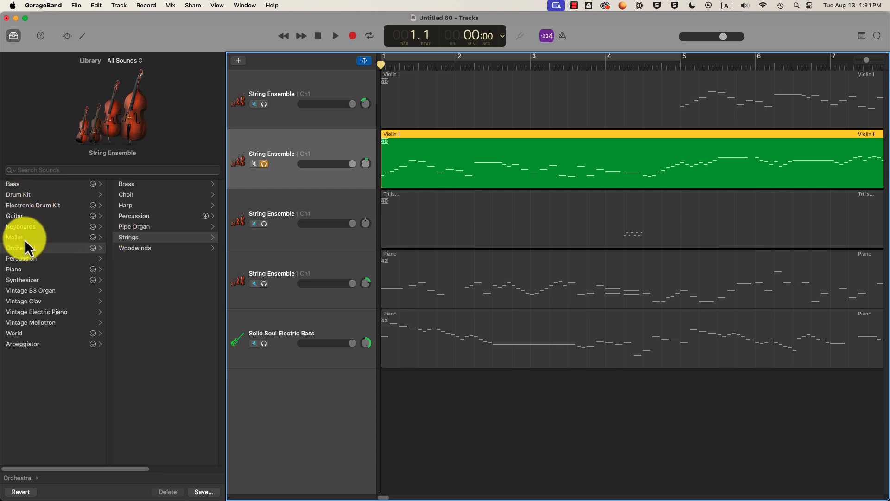
- Give Violin II the Synthesizer > Lead > 80s Sync Lead sound and audition it
click(23, 280)
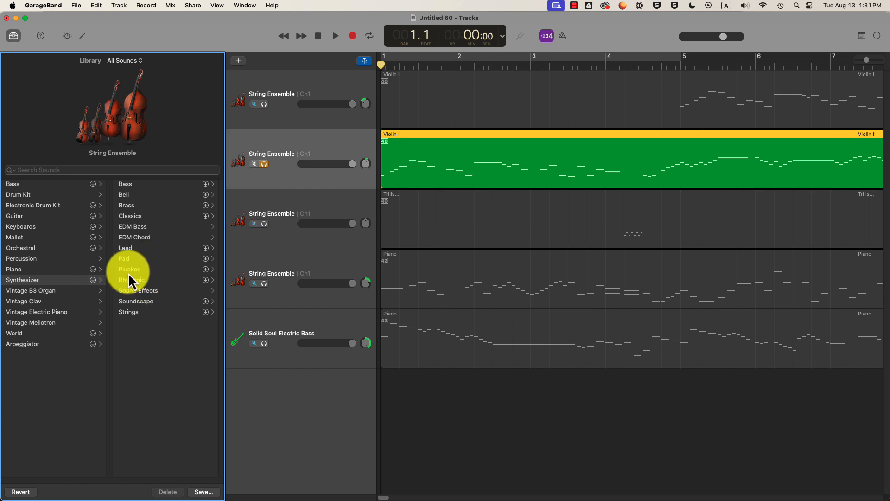
click(129, 249)
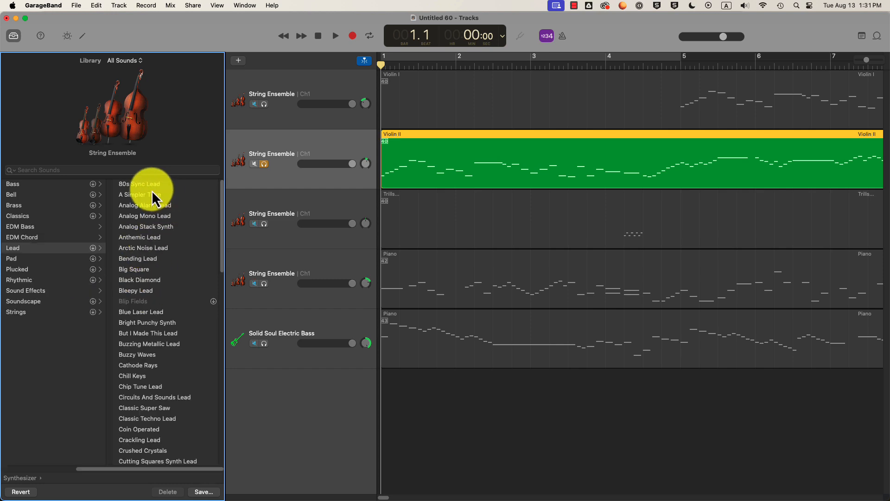
click(146, 187)
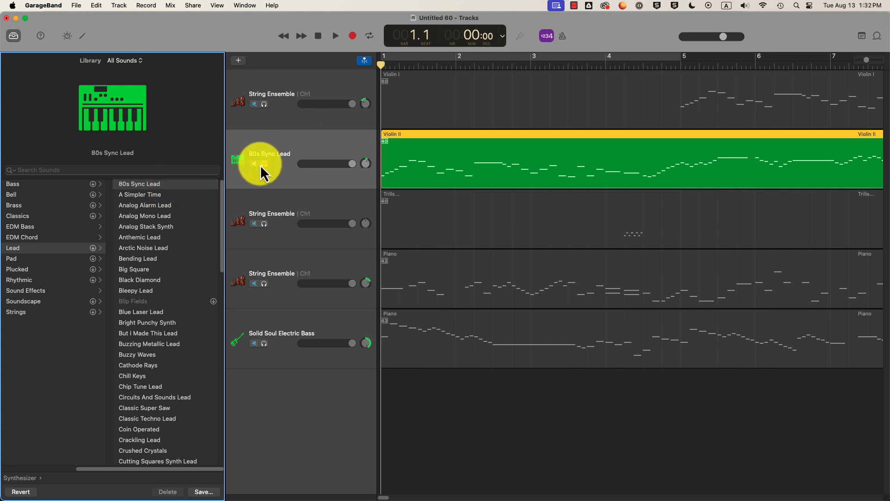
key(space)
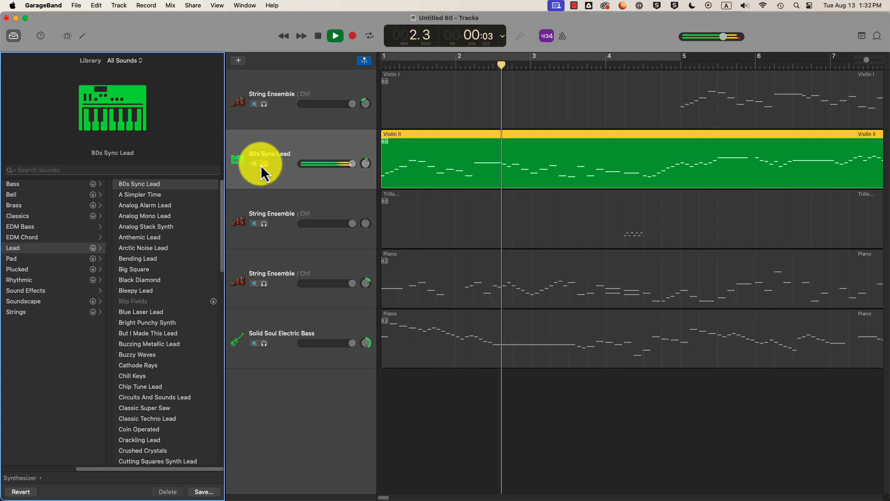
key(space)
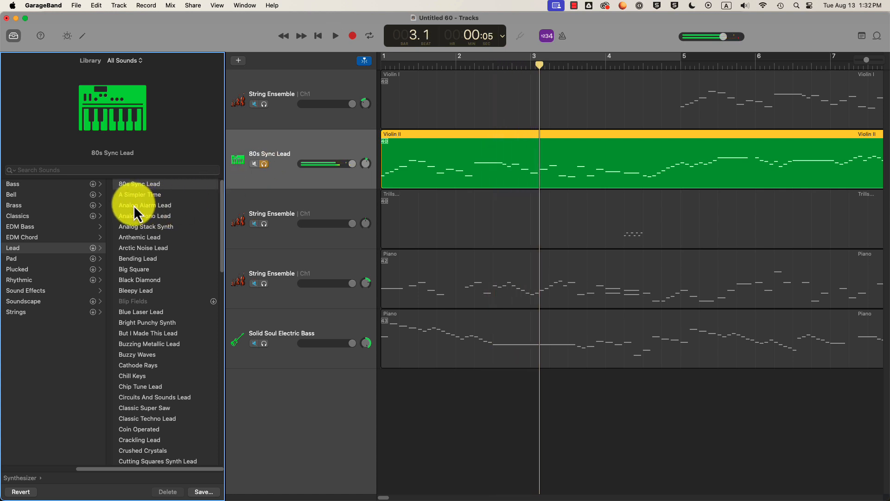
- Try Analog Alarm Lead, Analog Stack Synth and Big Square, then return to 80s Sync Lead
click(134, 205)
key(space)
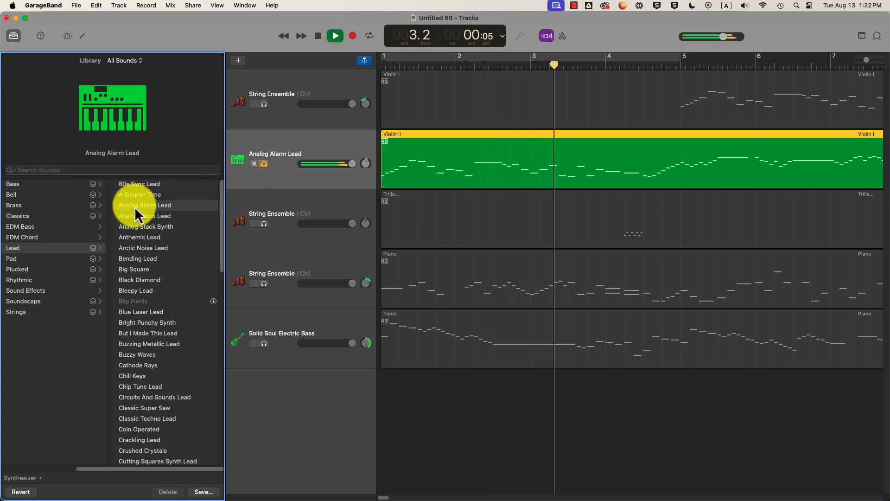
click(157, 227)
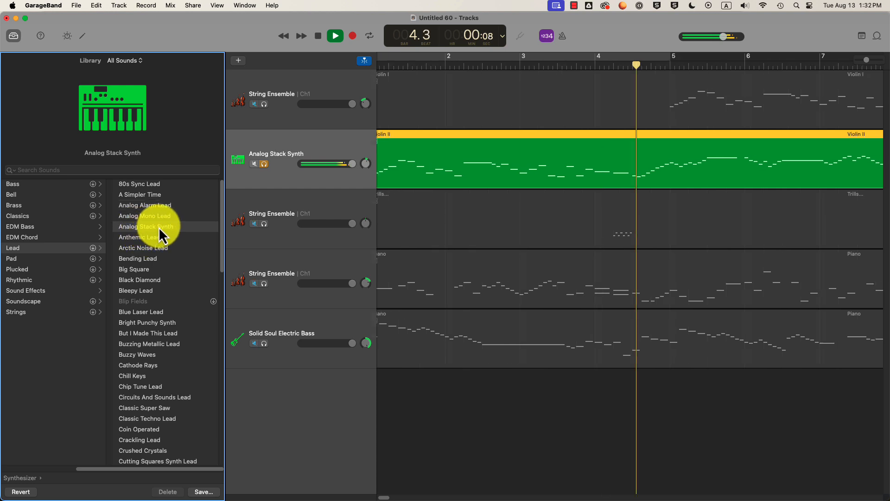
click(136, 270)
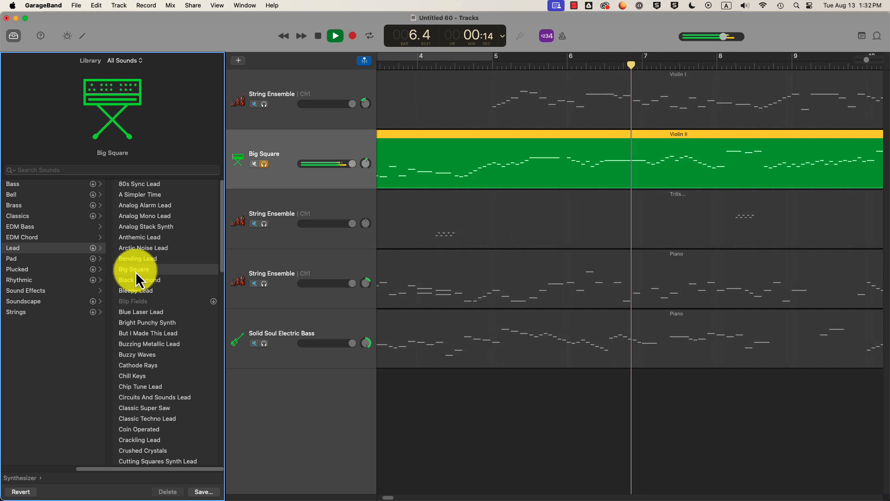
key(space)
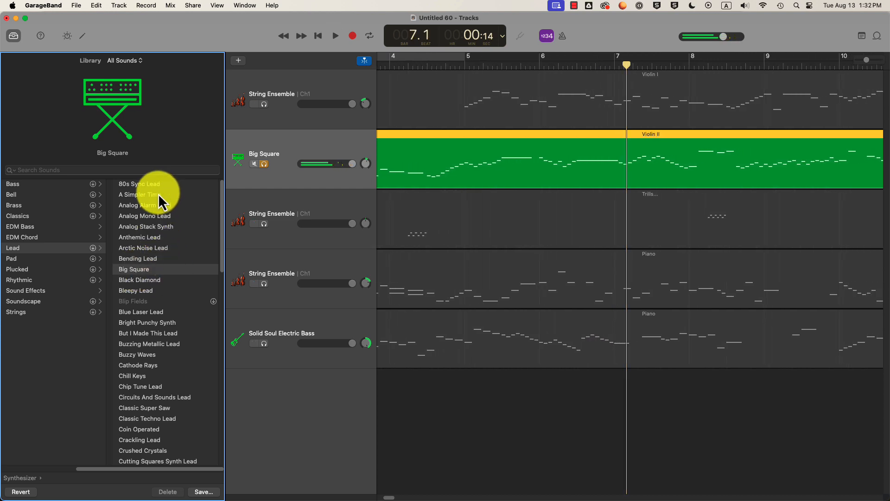
scroll(149, 279, down, 15)
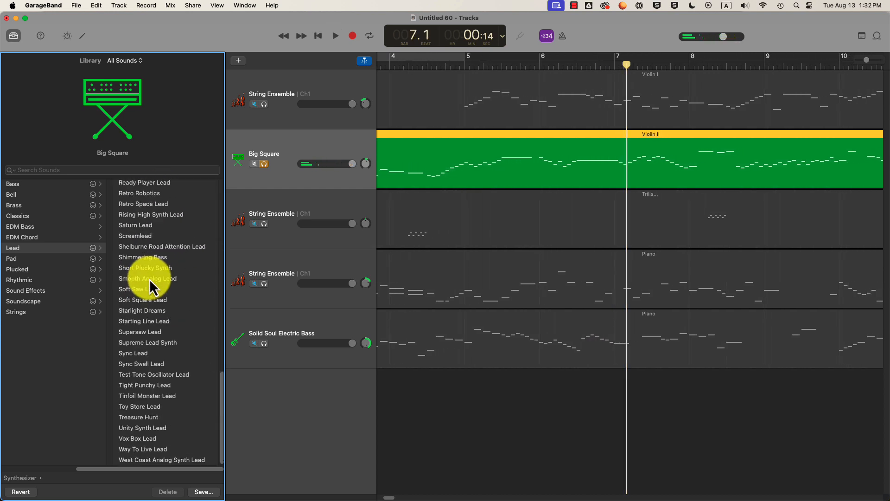
scroll(149, 279, up, 15)
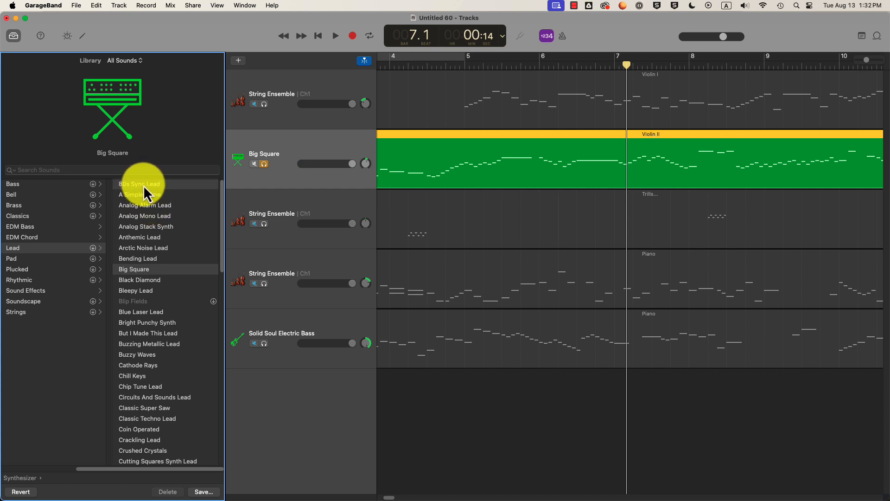
click(143, 185)
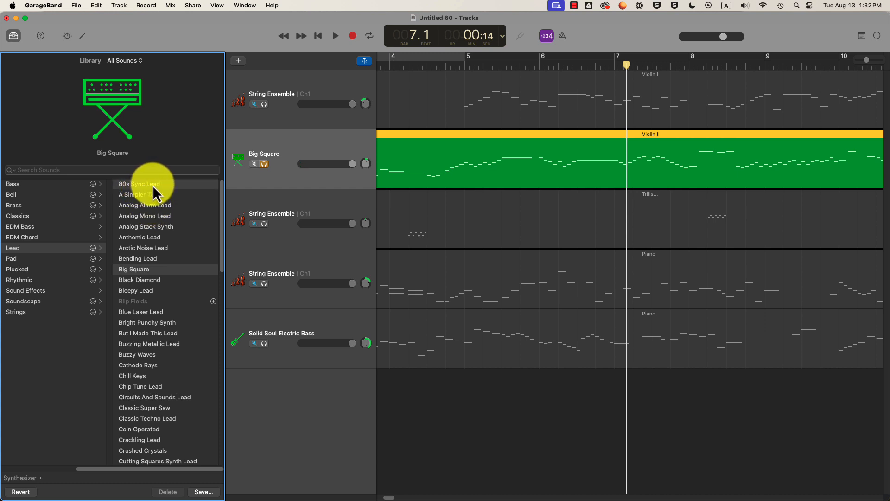
- Rewind to bar 1, solo both 80s Sync Lead and Solid Soul Electric Bass, and play them
click(318, 36)
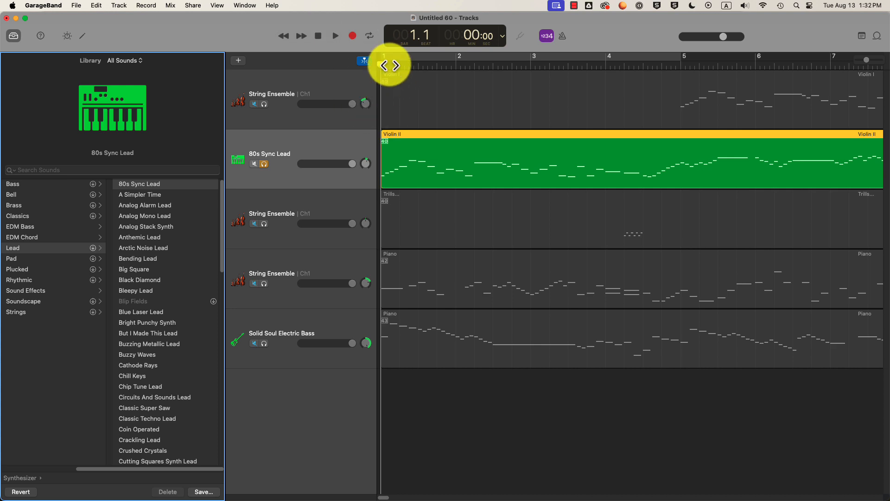
click(418, 64)
drag(417, 65, 364, 70)
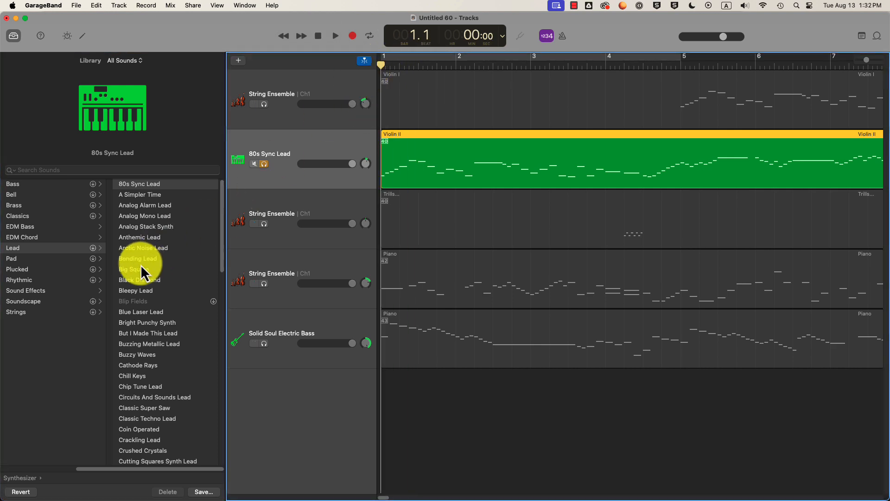
click(265, 164)
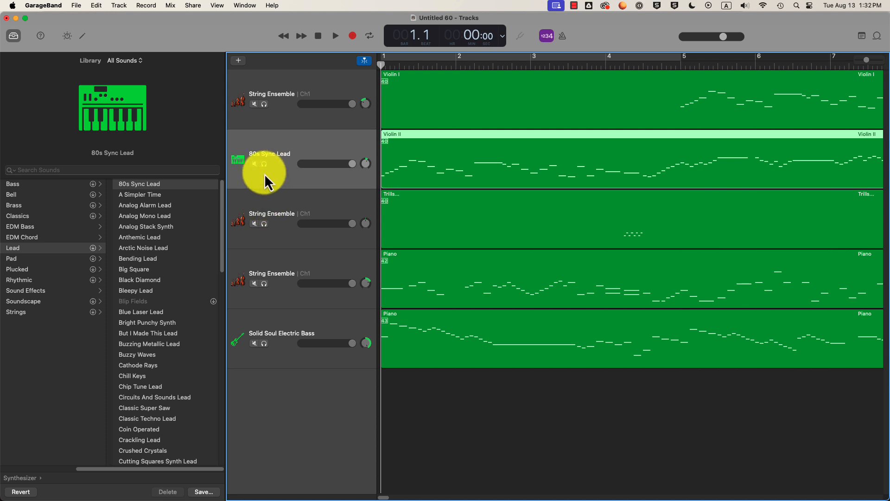
click(264, 164)
click(264, 344)
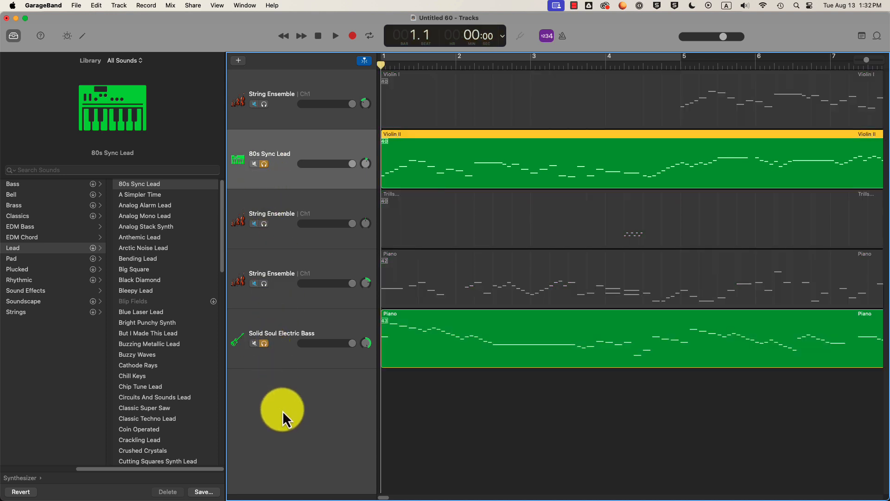
key(space)
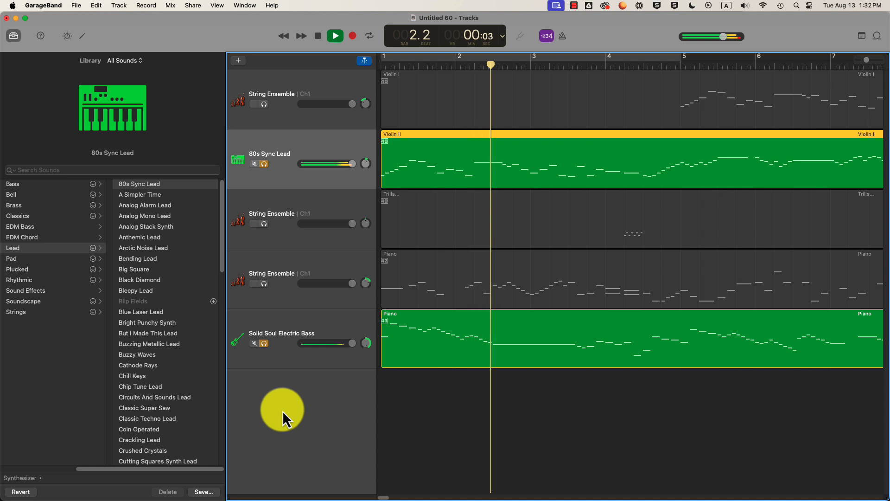
key(space)
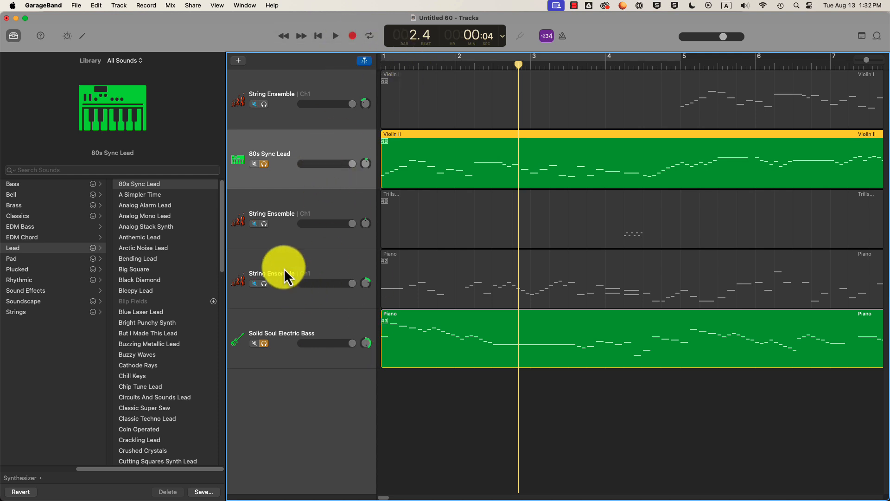
- Give the fourth String Ensemble track the Lunaris sound, then check the Canvas assignment in Chrome
click(278, 290)
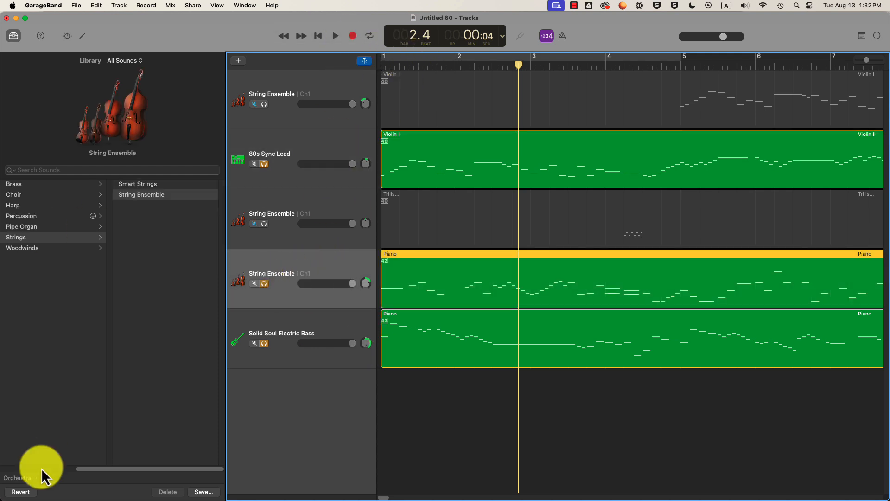
click(210, 345)
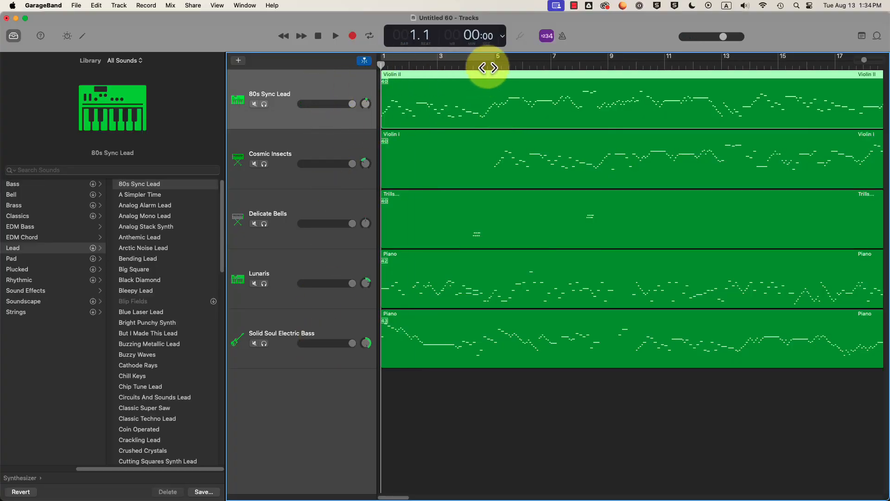
key(super+Tab)
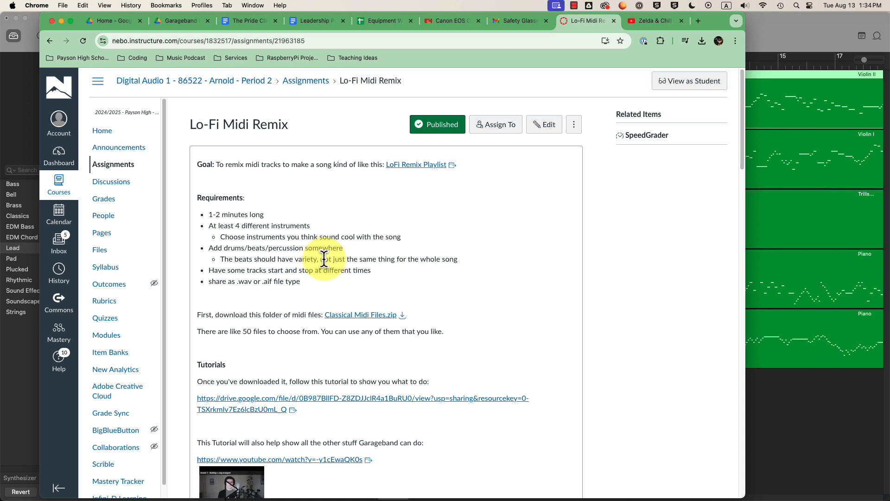
key(super+Tab)
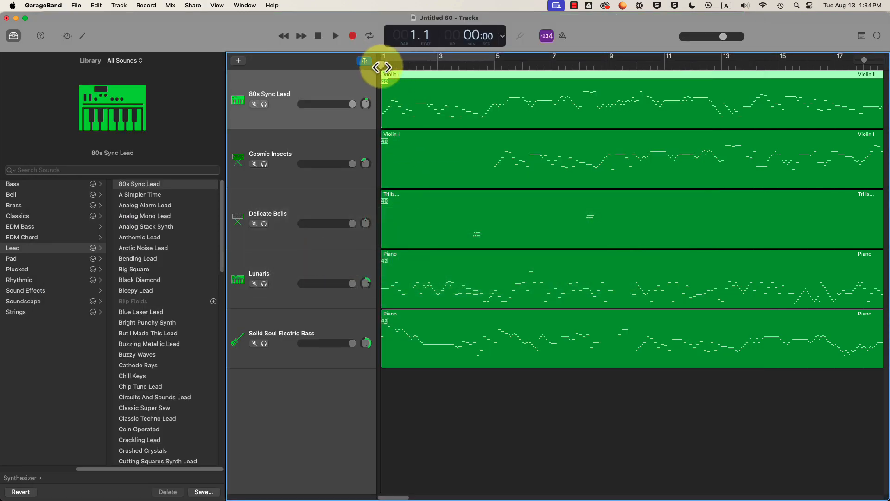
- Reset the playhead to bar 1 and add a new track, choosing the Hip Hop Drummer type
mouse_move(383, 68)
mouse_down()
mouse_move(396, 66)
mouse_move(374, 65)
mouse_up()
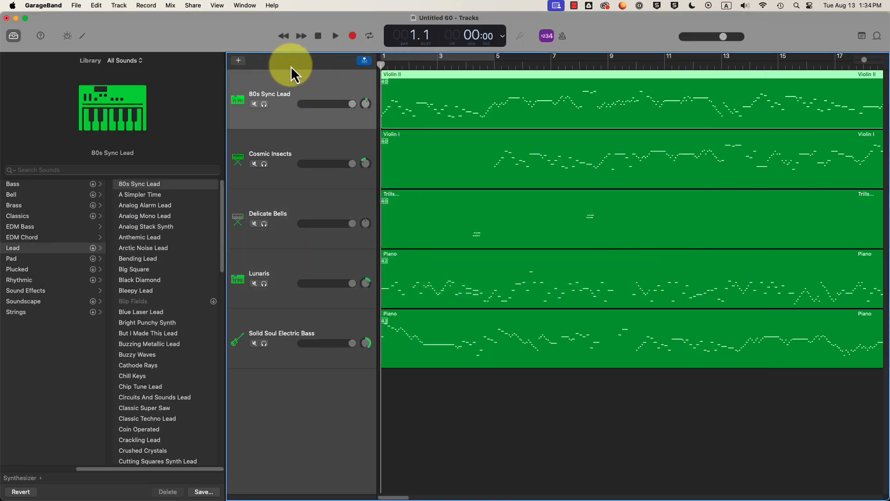
click(238, 61)
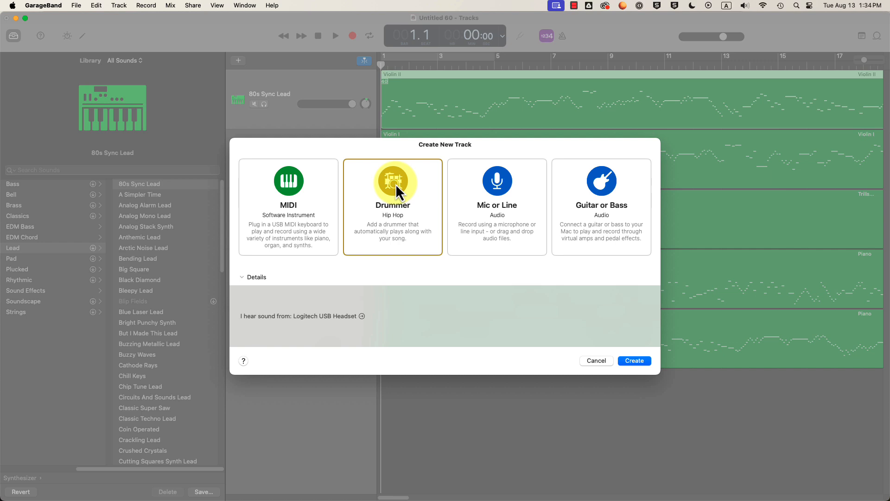
click(293, 184)
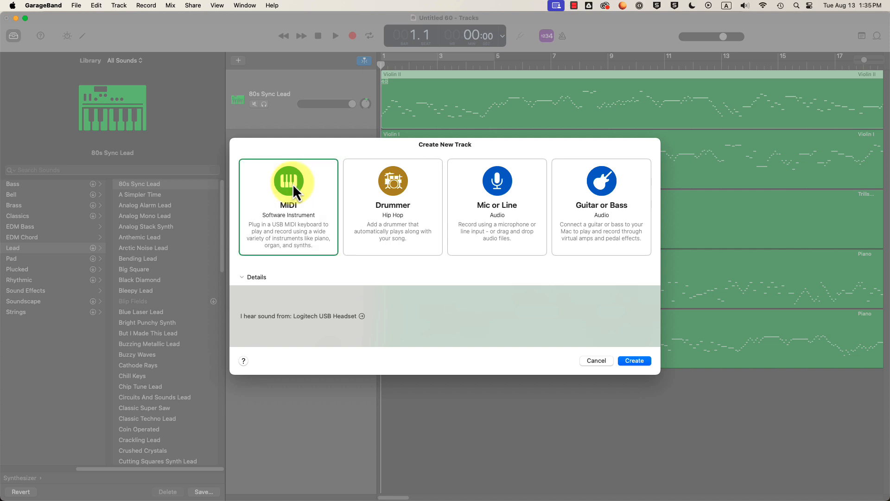
click(394, 183)
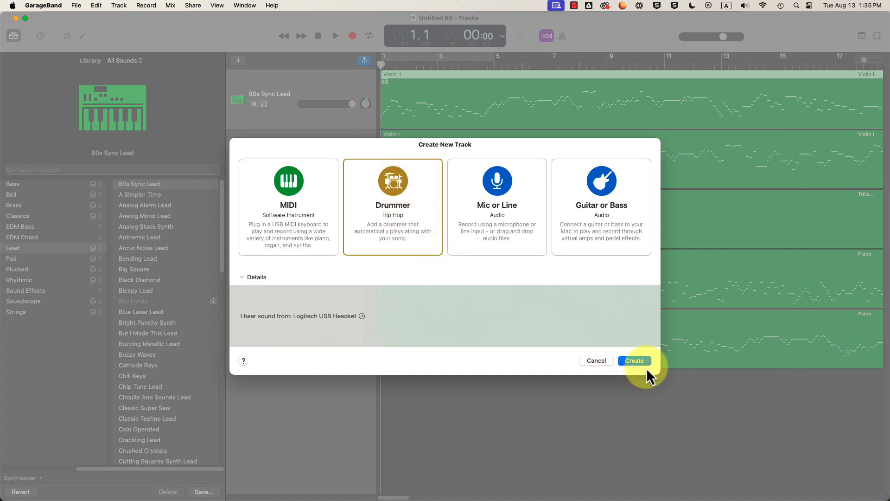
- Create the Hip Hop drummer track (Trap Door) and move it to the top
click(634, 360)
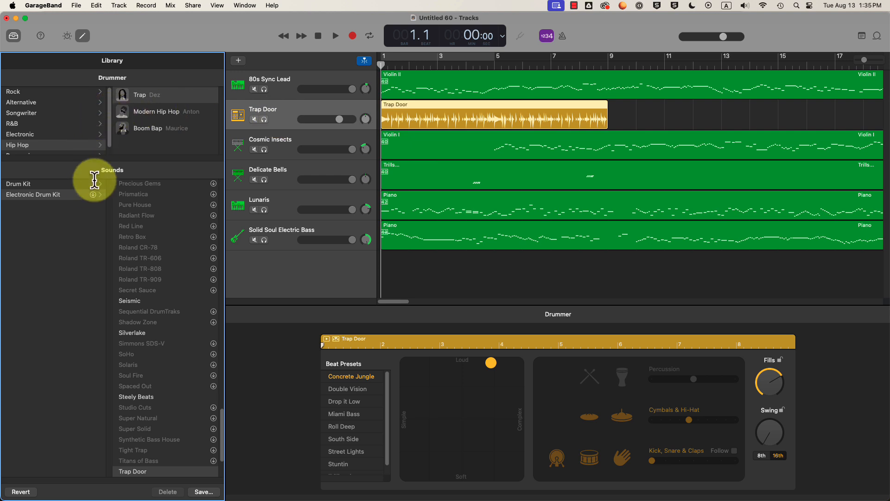
click(341, 110)
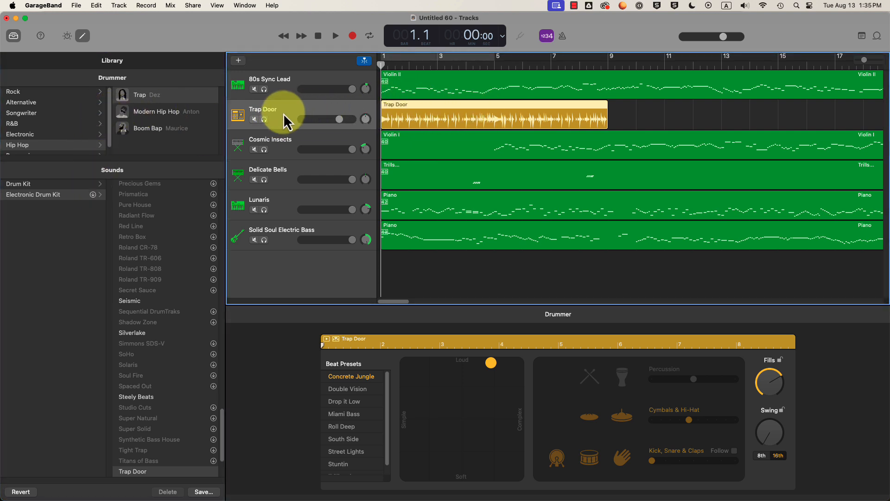
drag(283, 113, 297, 86)
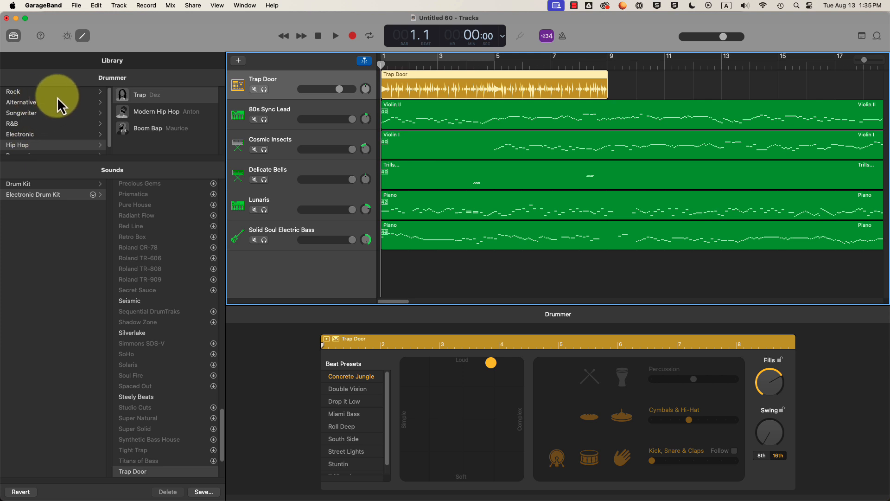
- Browse the Alternative, Rock, Songwriter, R&B, Electronic and Hip Hop drummer genres
scroll(43, 110, down, 1)
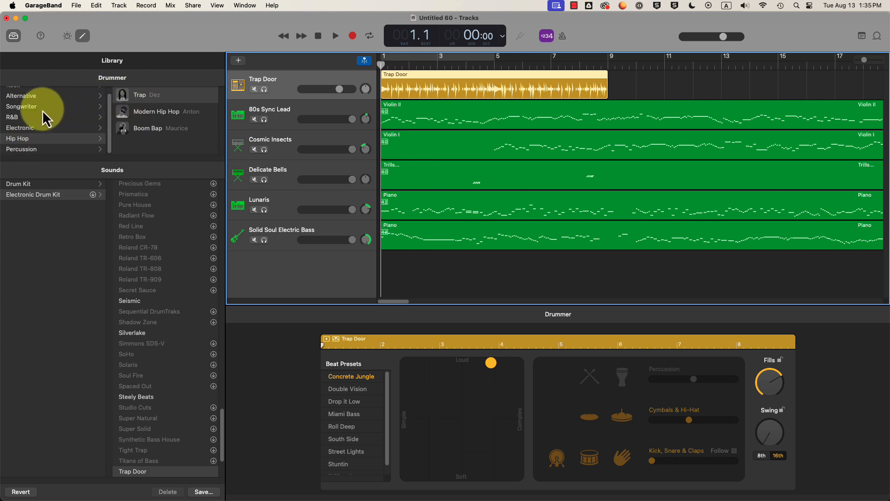
click(23, 99)
scroll(35, 126, up, 1)
click(16, 94)
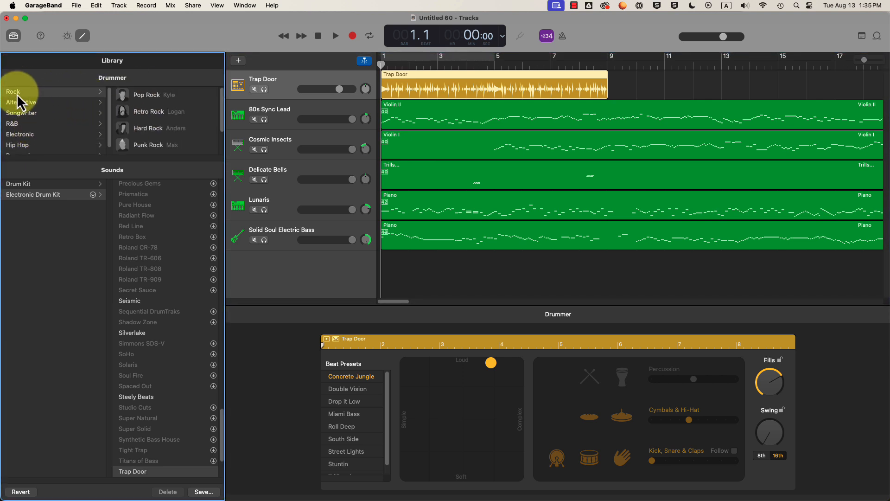
click(27, 114)
click(23, 124)
click(24, 135)
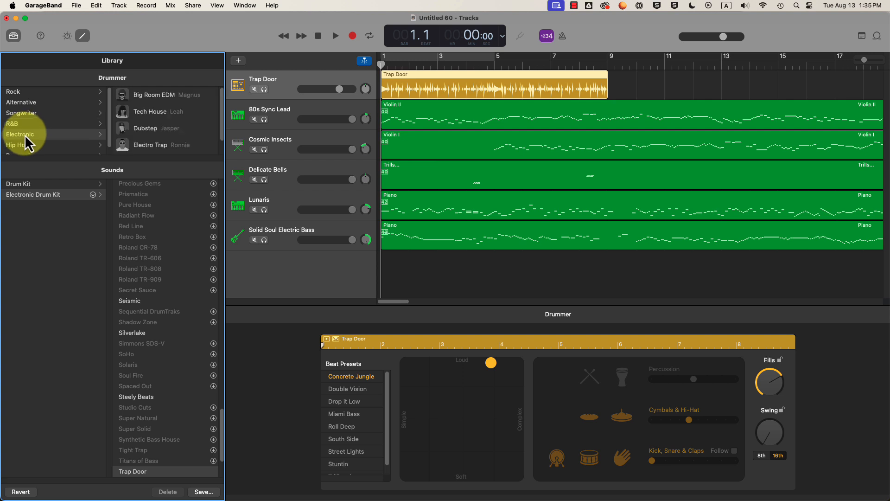
scroll(46, 139, down, 1)
click(29, 141)
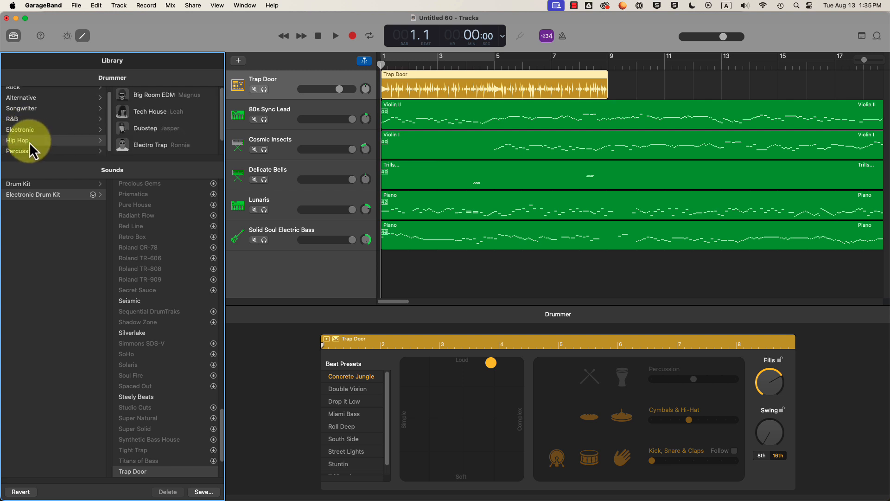
click(53, 130)
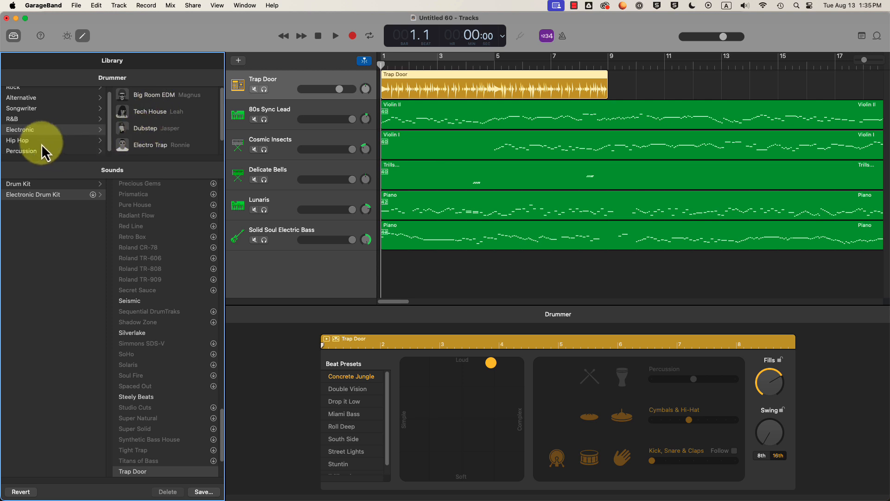
click(37, 141)
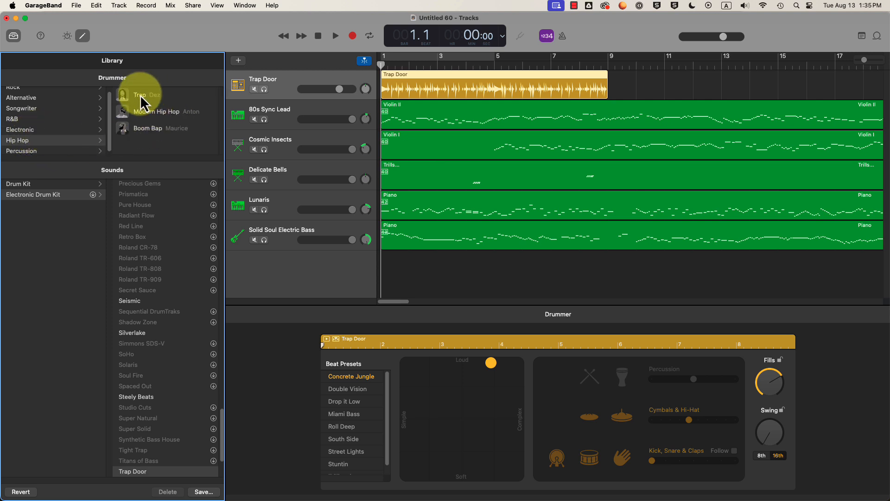
- Audition the Boom Bap and Modern Hip Hop drummers on the track
click(146, 113)
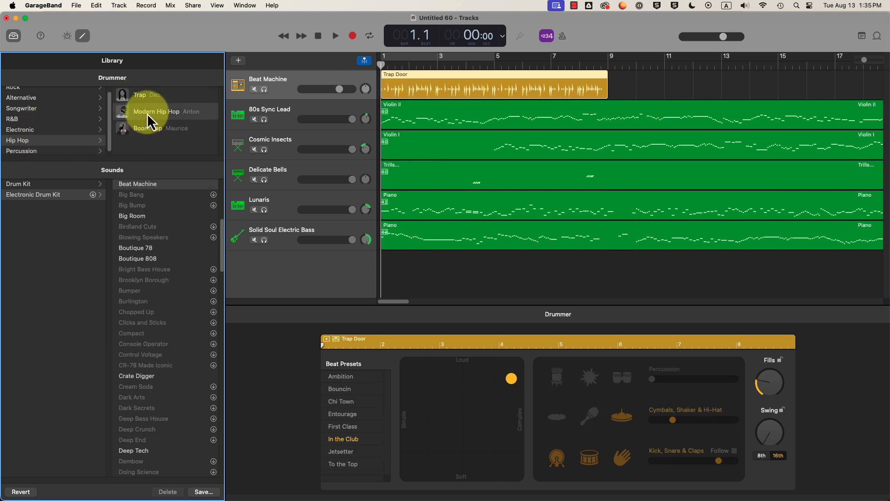
click(140, 128)
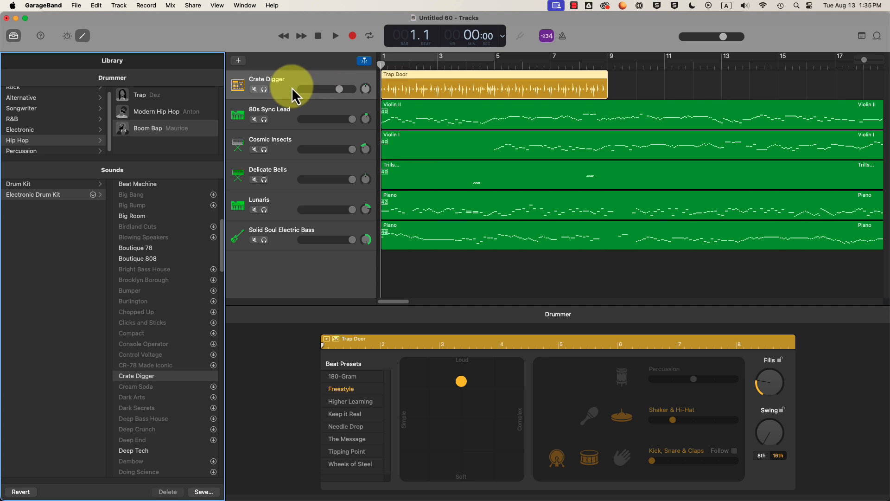
key(space)
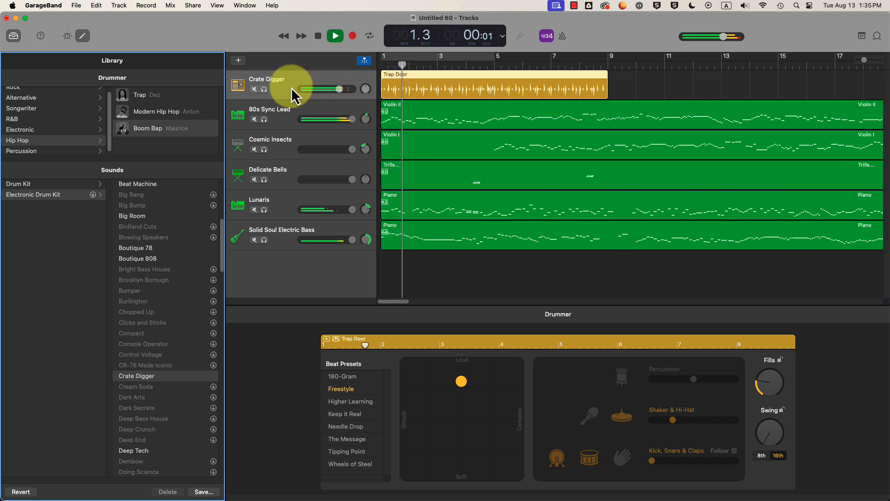
key(space)
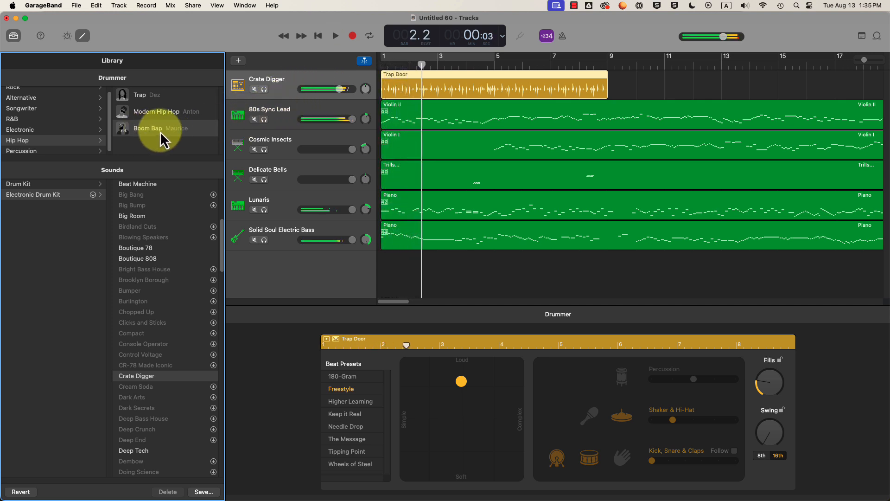
click(146, 113)
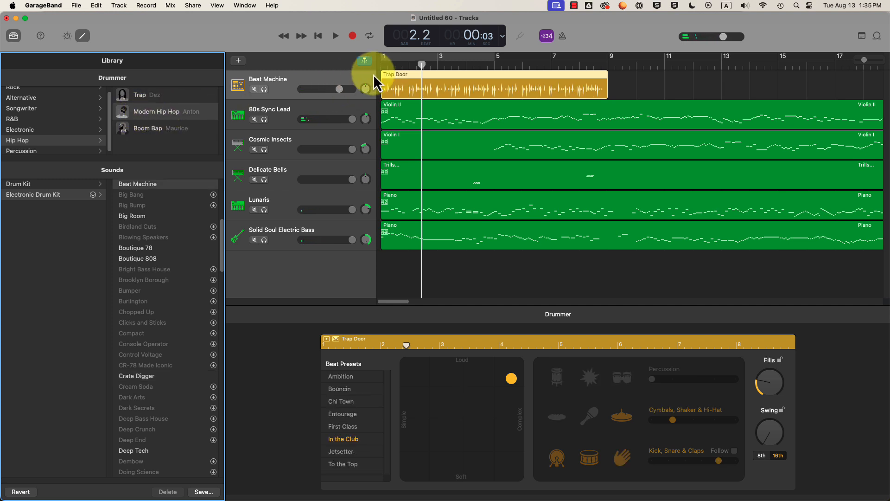
click(394, 64)
key(space)
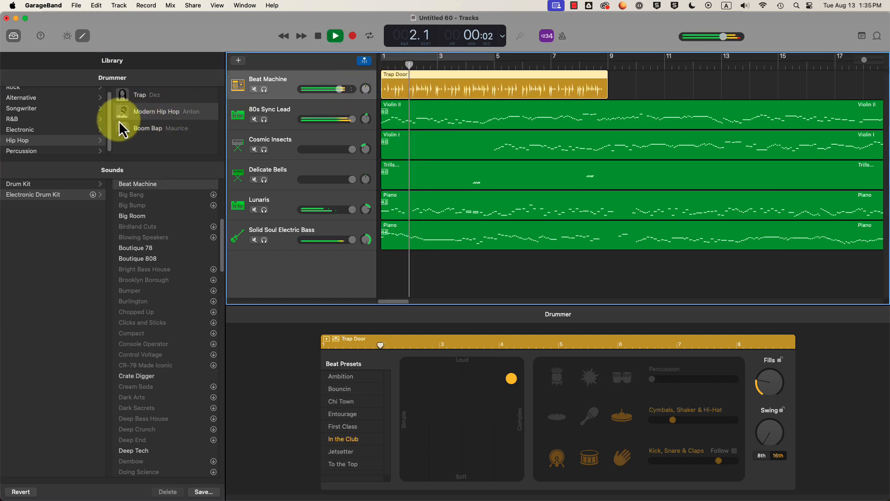
key(space)
- Switch to the Electronic Big Room EDM drummer and audition its beat
click(32, 131)
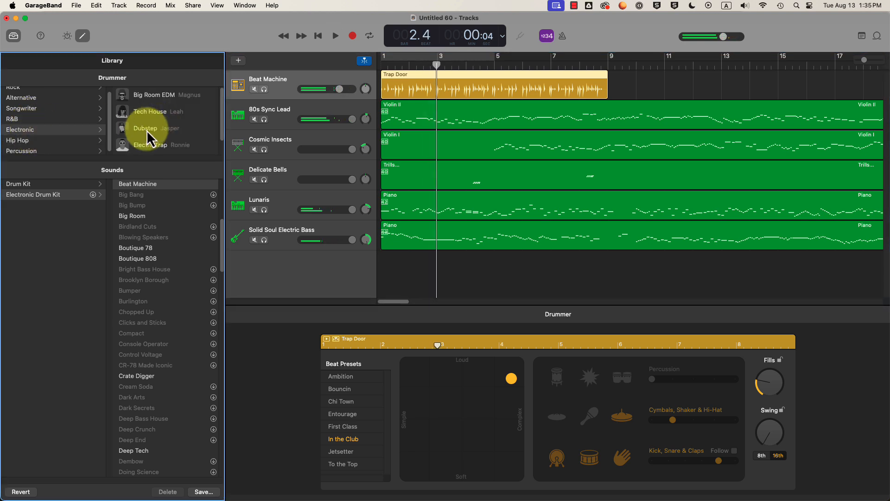
click(150, 98)
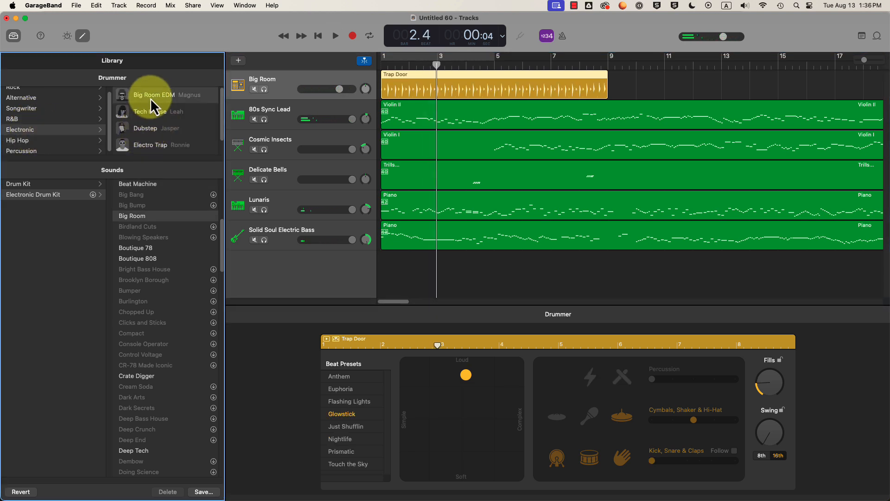
key(space)
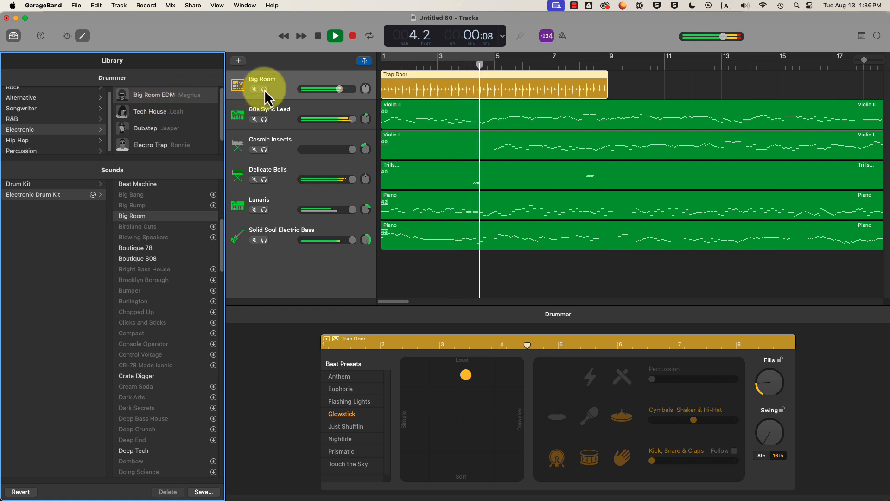
key(space)
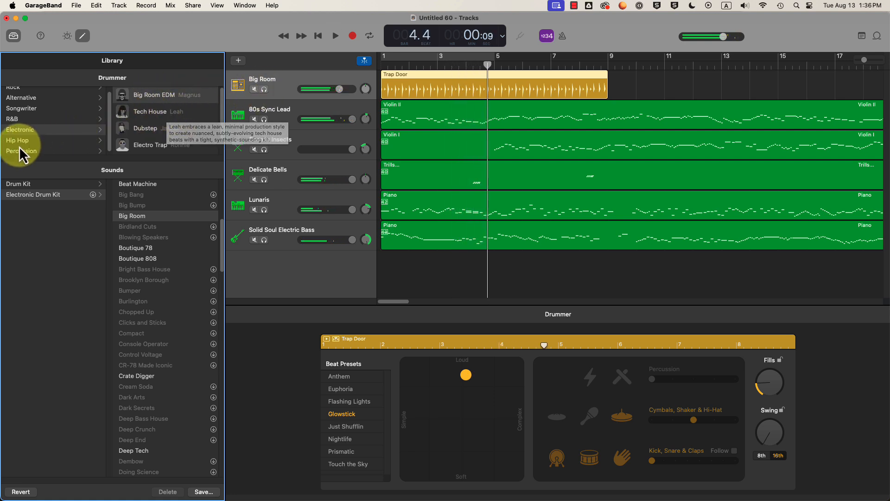
click(35, 140)
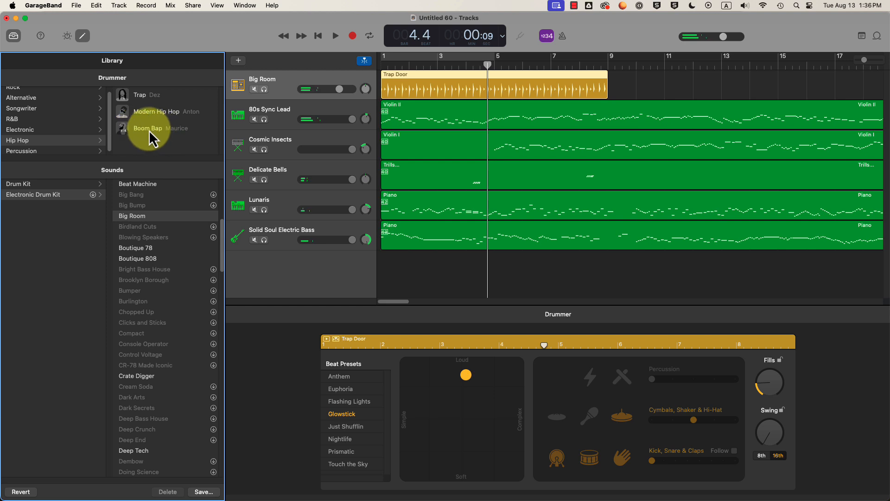
- Switch to the Boom Bap drummer, rewind to bar 1, and solo the Crate Digger drums
click(149, 129)
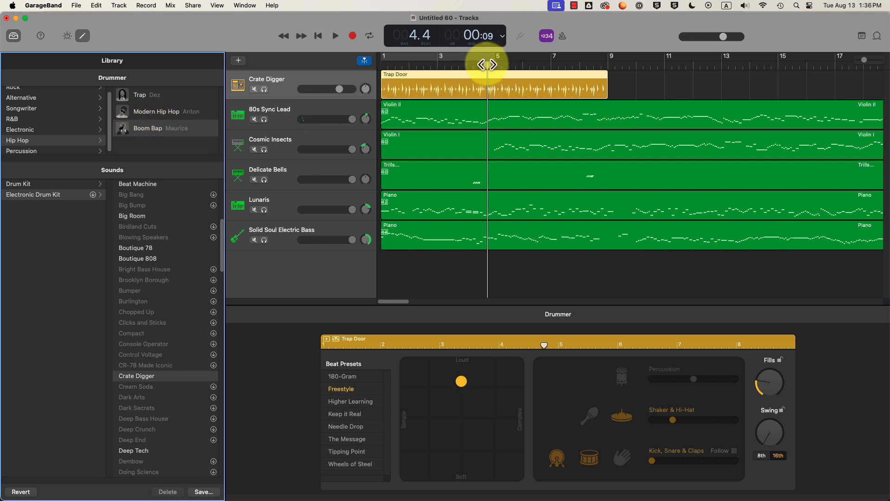
drag(484, 64, 372, 75)
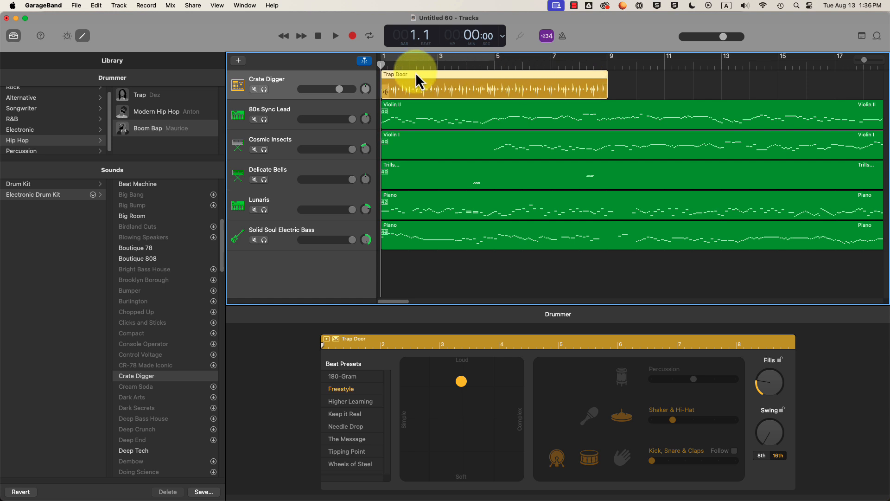
drag(383, 65, 359, 68)
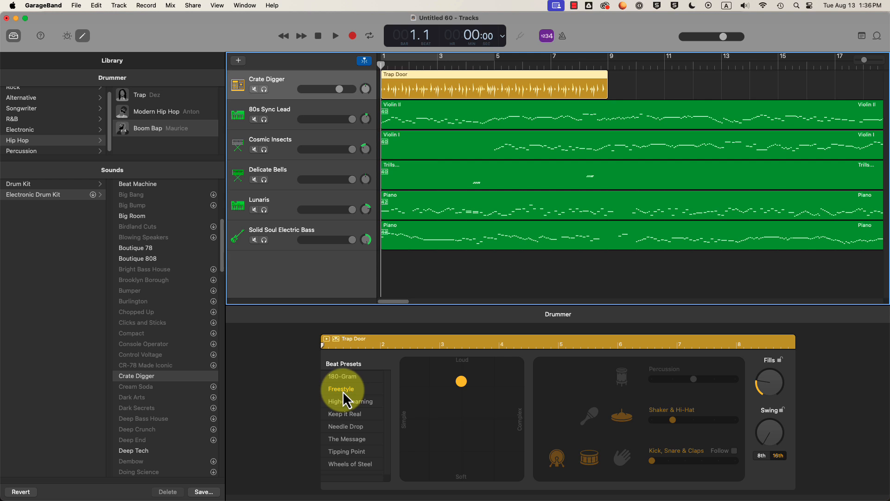
click(264, 90)
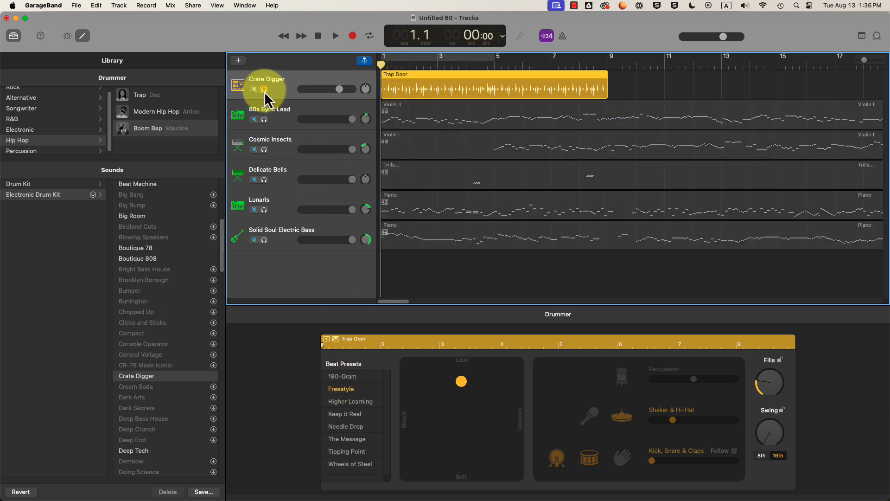
key(space)
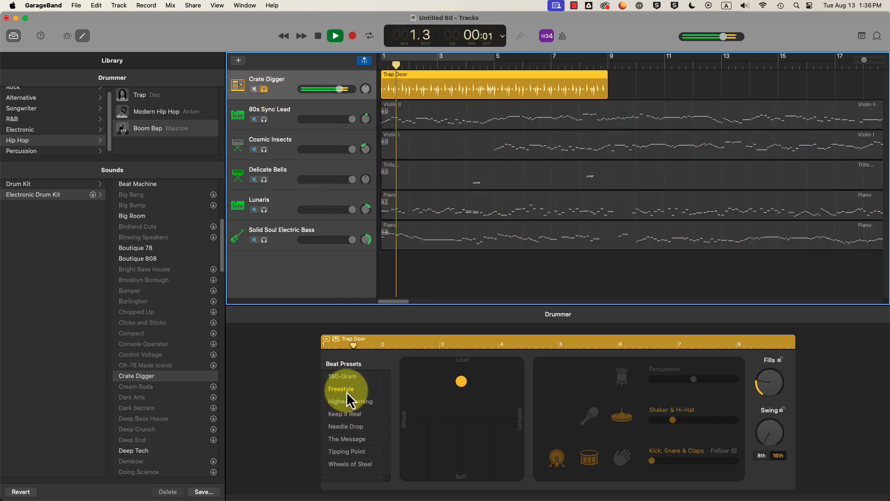
key(space)
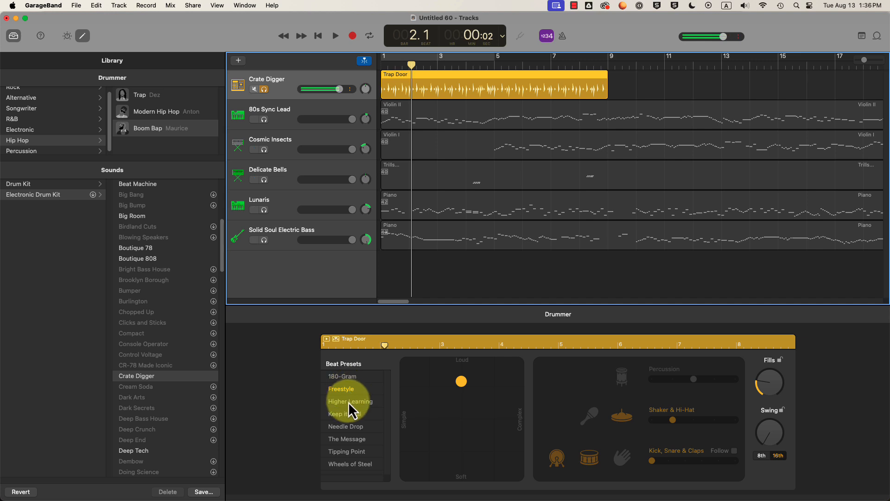
- Try the Higher Learning preset, settle on Keep it Real, and loop bars 1–5
click(350, 402)
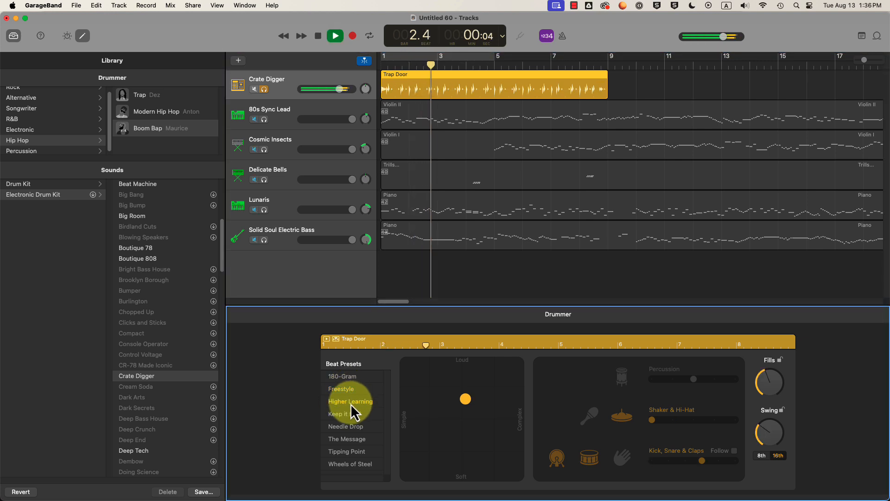
click(343, 415)
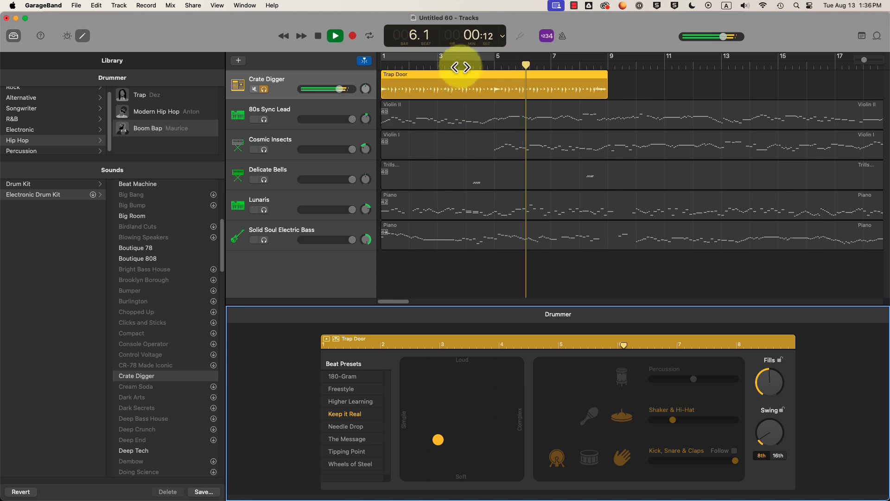
key(space)
click(449, 58)
- Toggle the bars 1–5 cycle off and back on, then play it through once
click(421, 62)
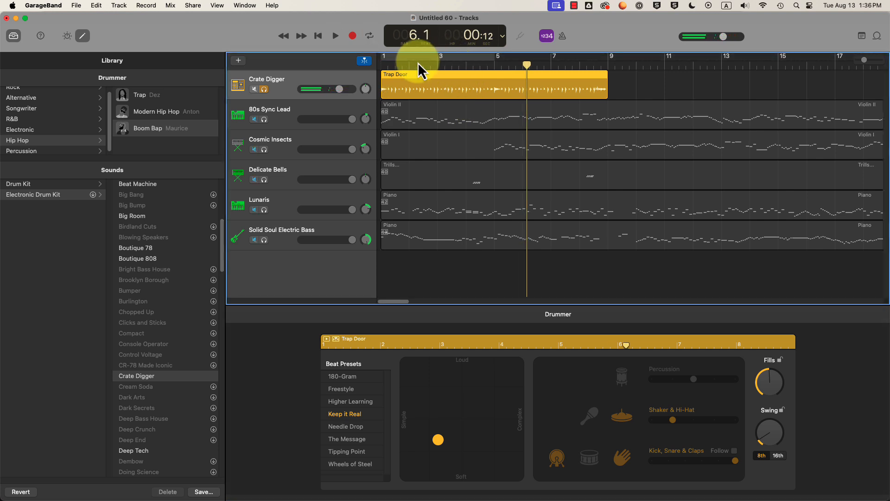
click(429, 59)
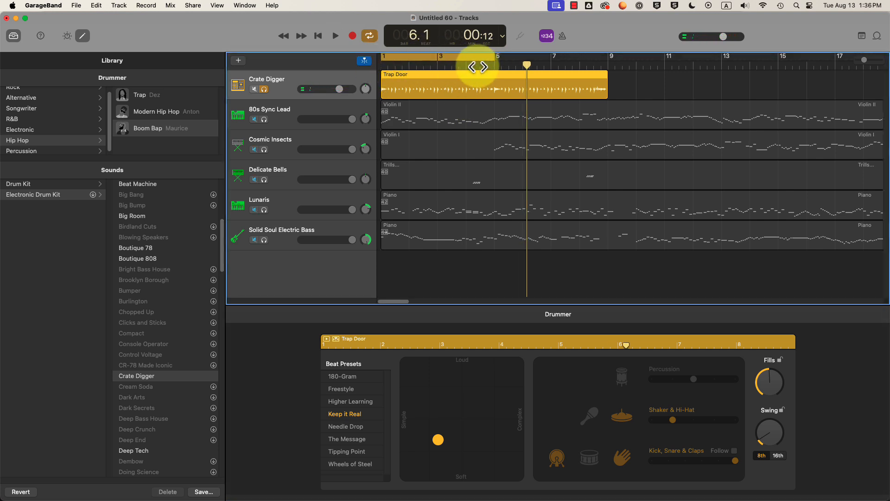
key(space)
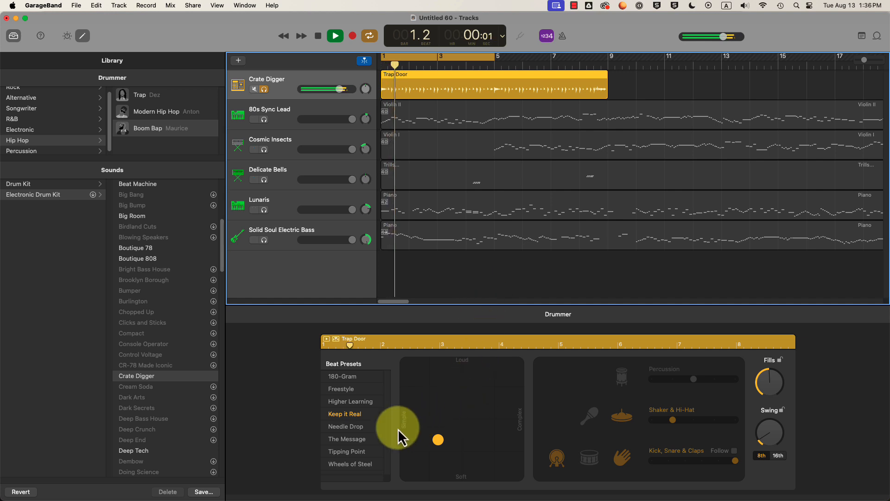
key(space)
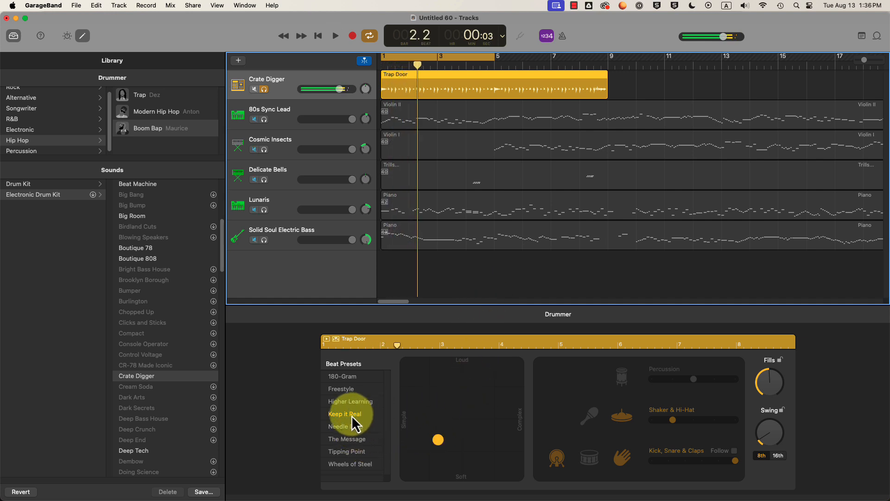
- Push the beat puck toward loud and complex, audition the drums, and recheck the assignment
click(450, 441)
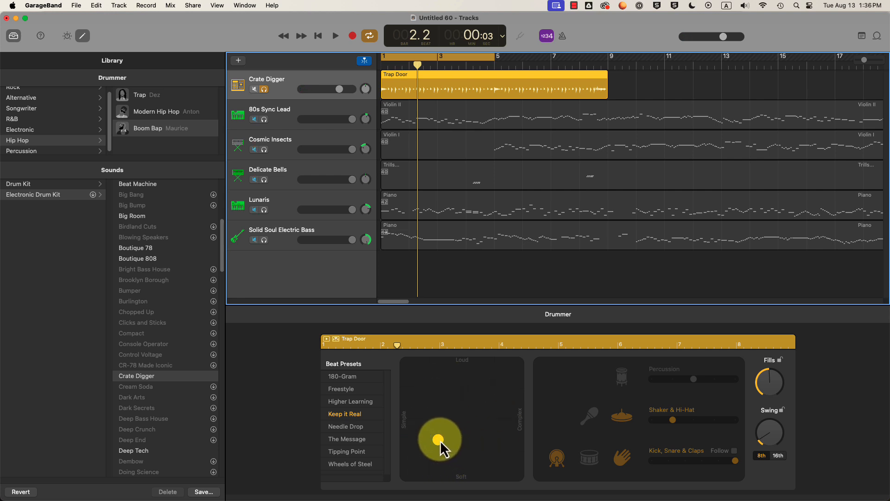
drag(439, 439, 444, 436)
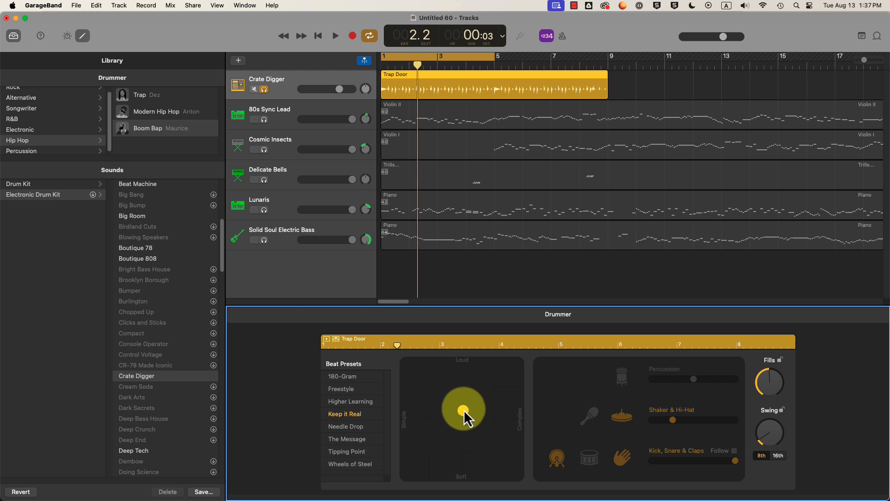
key(space)
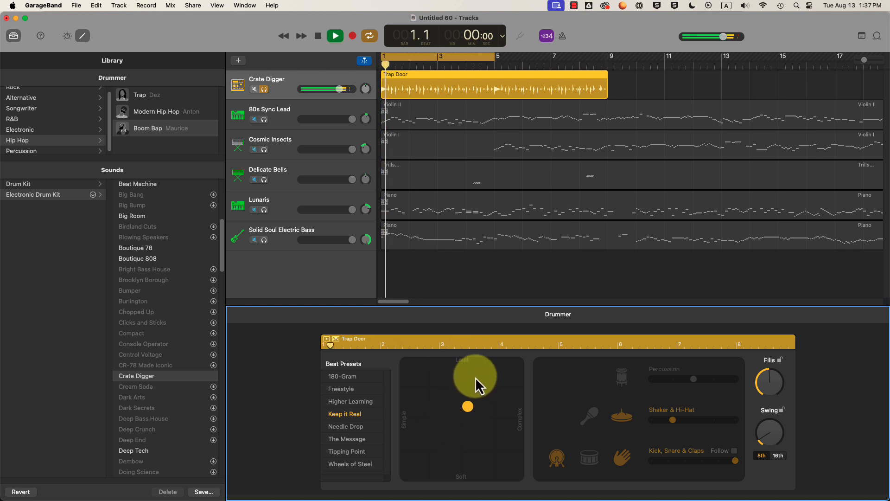
key(space)
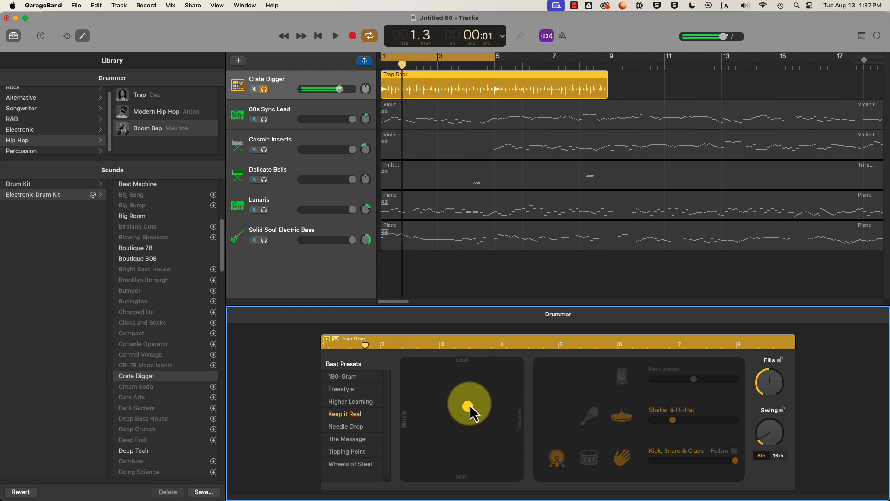
key(space)
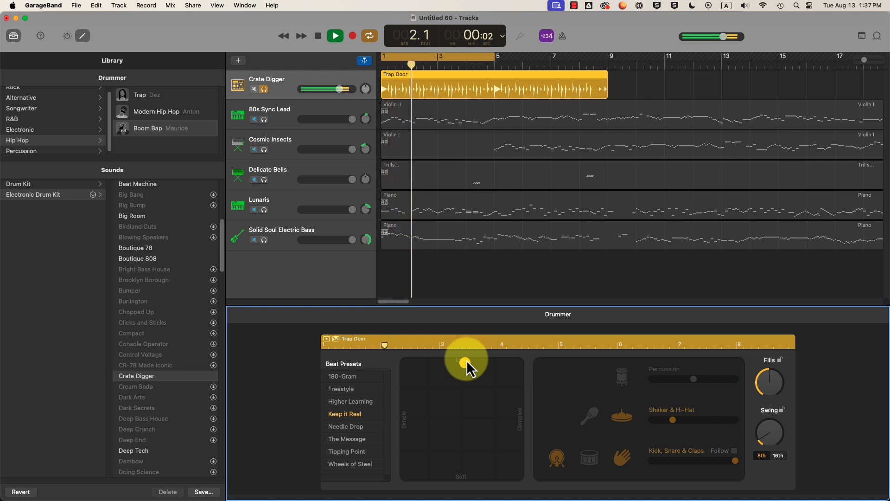
key(space)
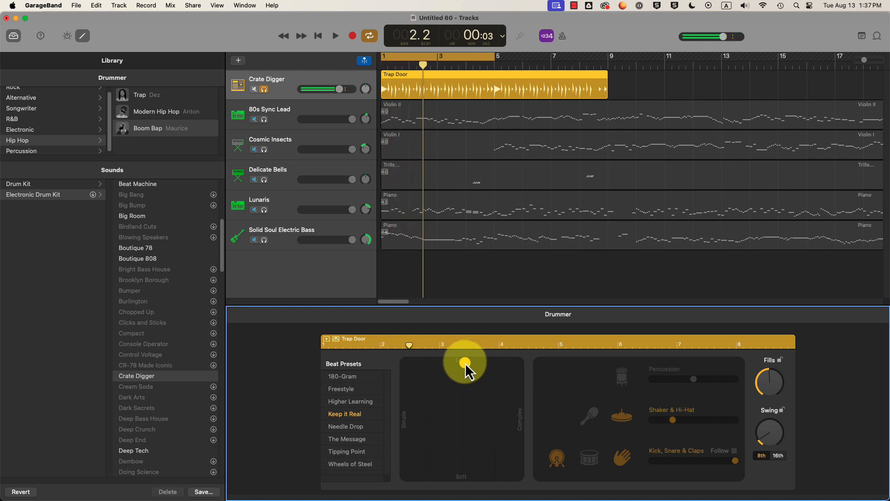
key(space)
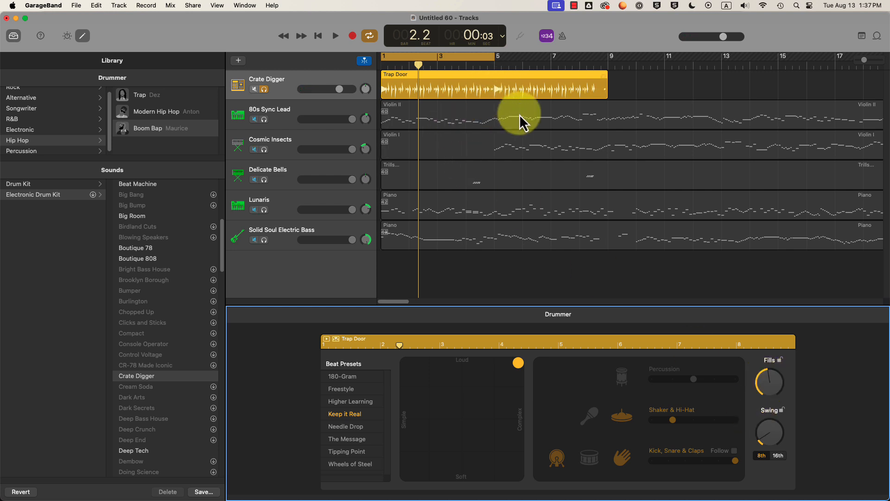
key(space)
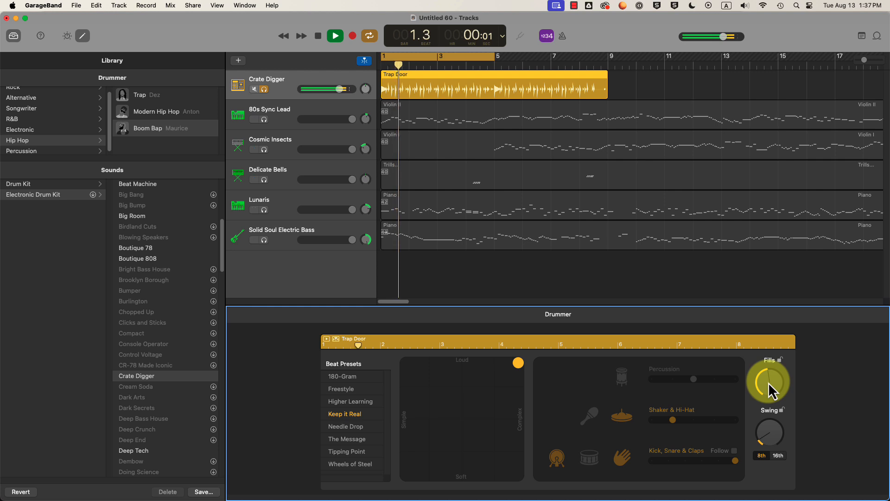
key(space)
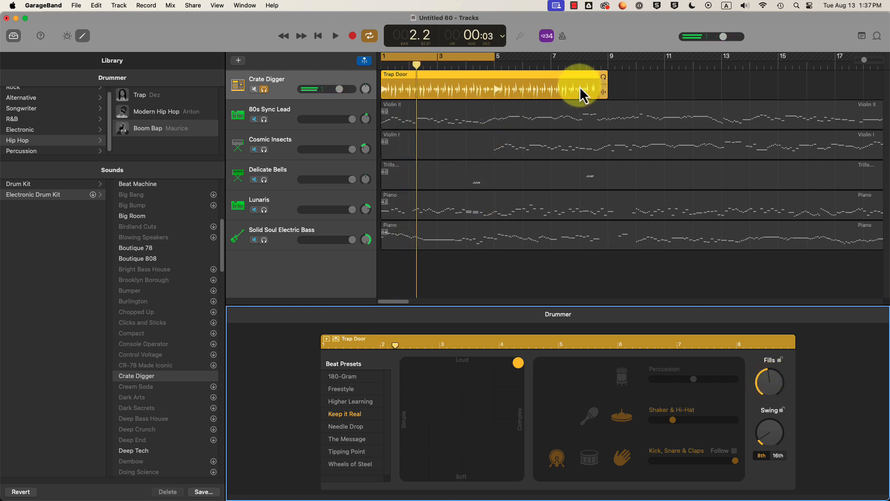
key(super+Tab)
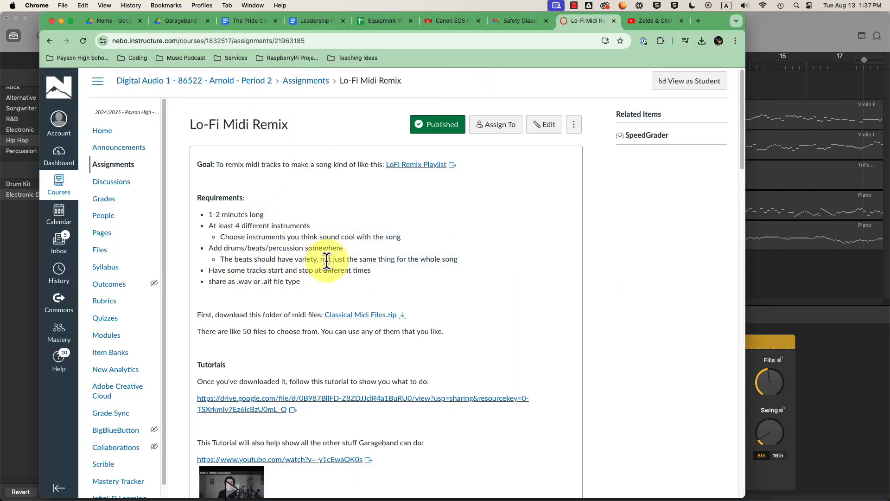
key(super+Tab)
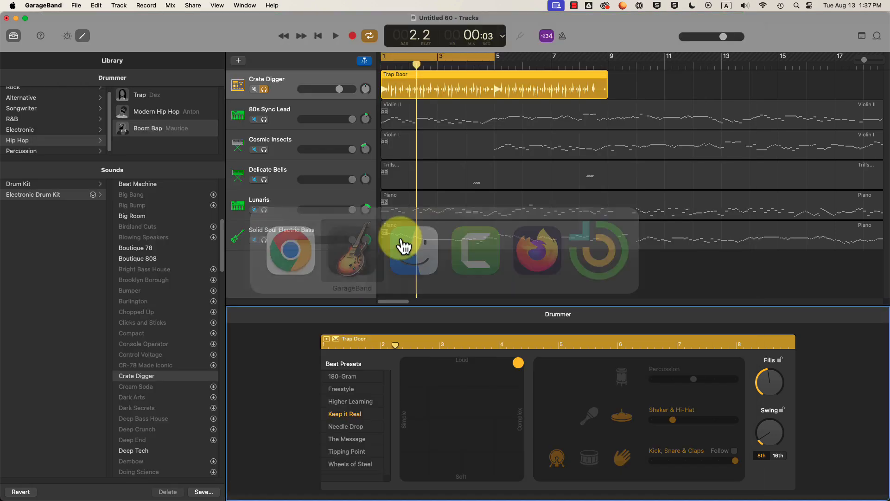
- Lengthen the Trap Door region to bar 12, then undo the change
drag(601, 89, 858, 61)
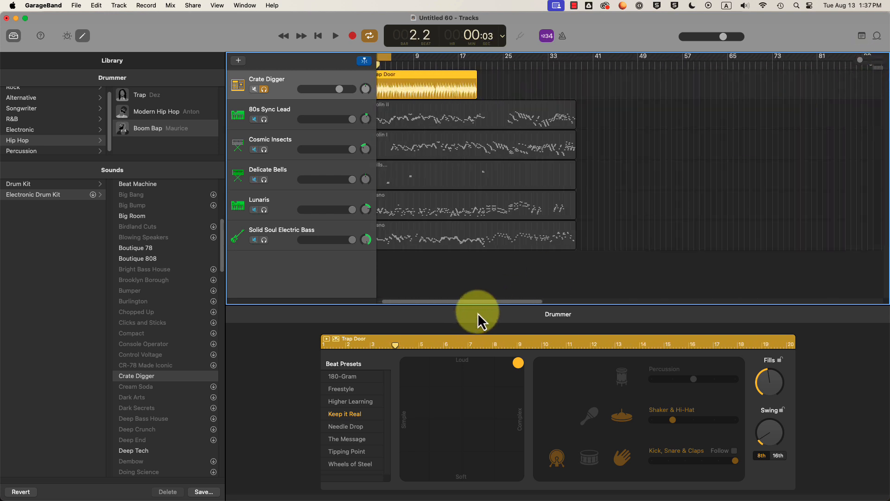
drag(487, 302, 422, 293)
key(super+z)
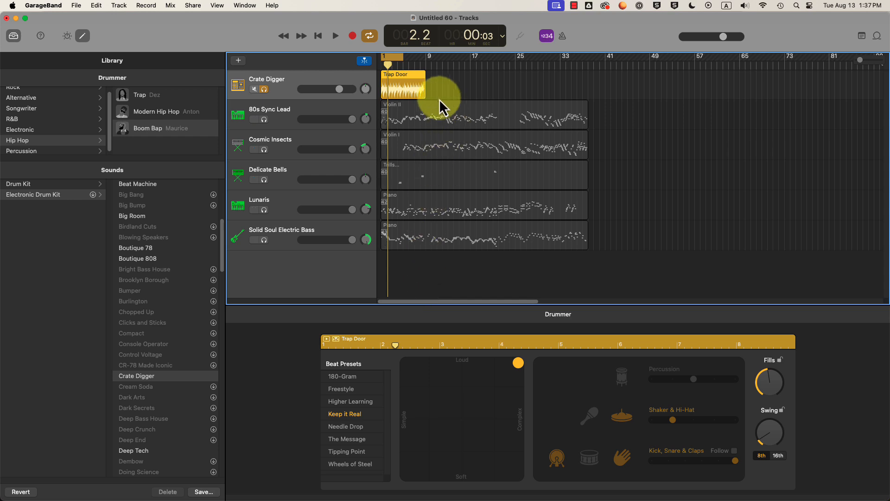
- Add a Crate Digger region at bar 9 with the Needle Drop preset, and turn off cycle
click(431, 85)
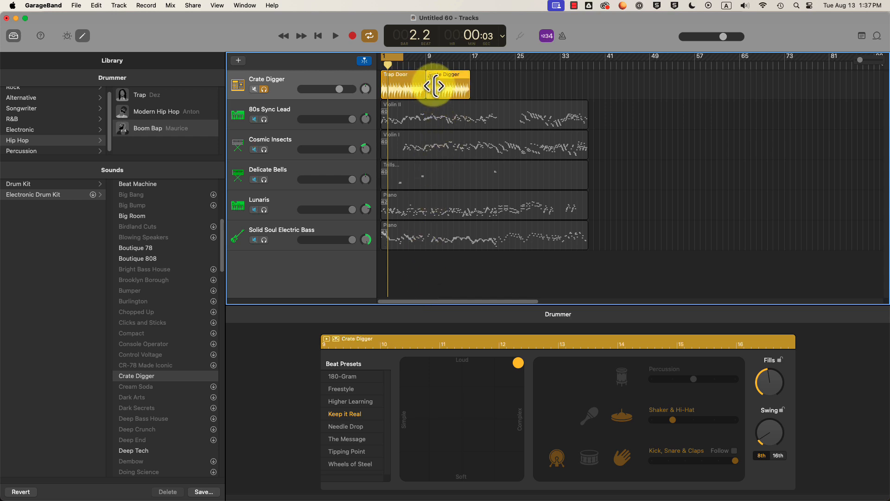
click(401, 90)
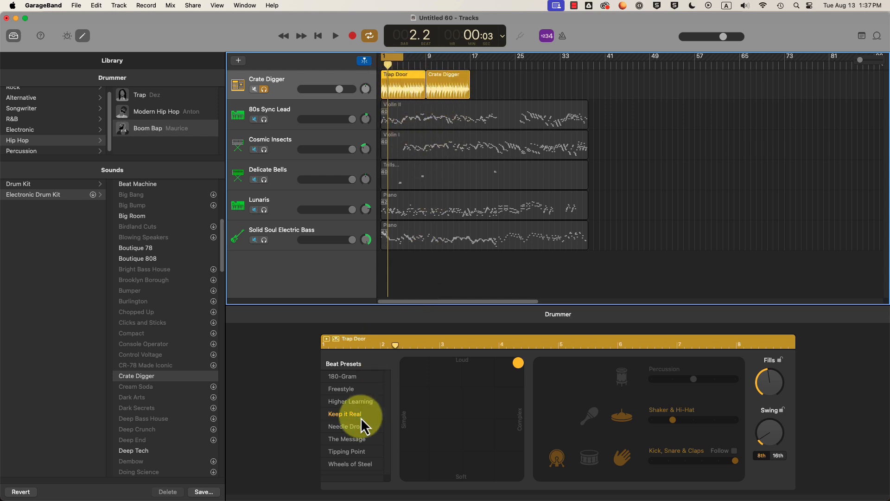
click(443, 100)
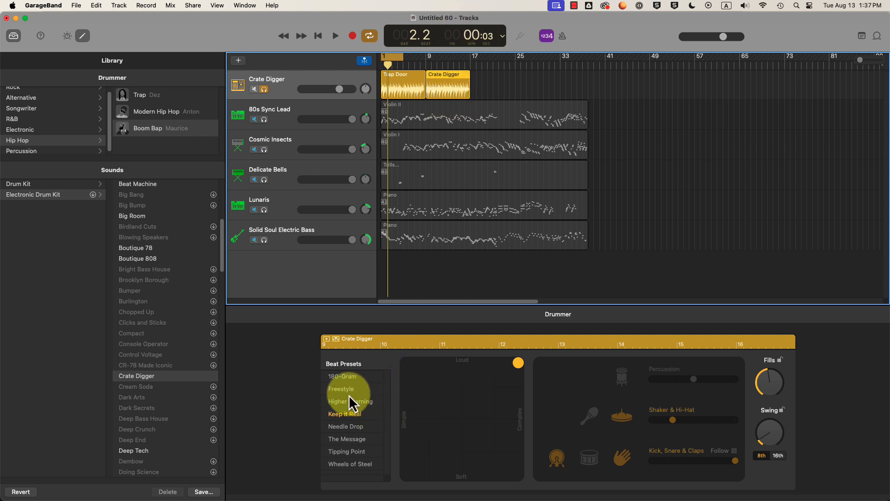
click(350, 429)
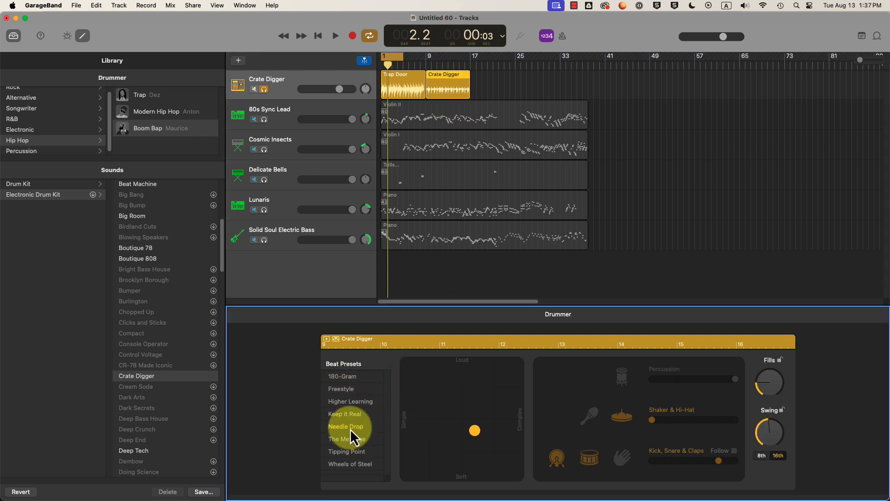
click(437, 79)
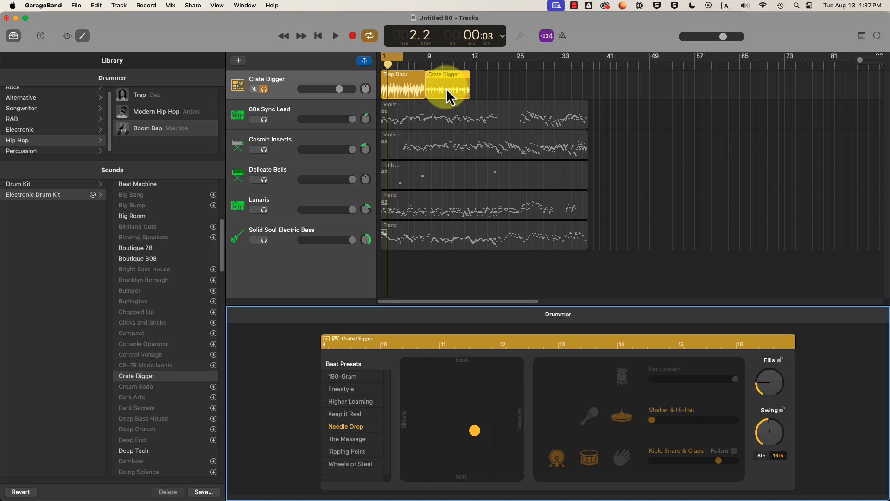
double_click(412, 62)
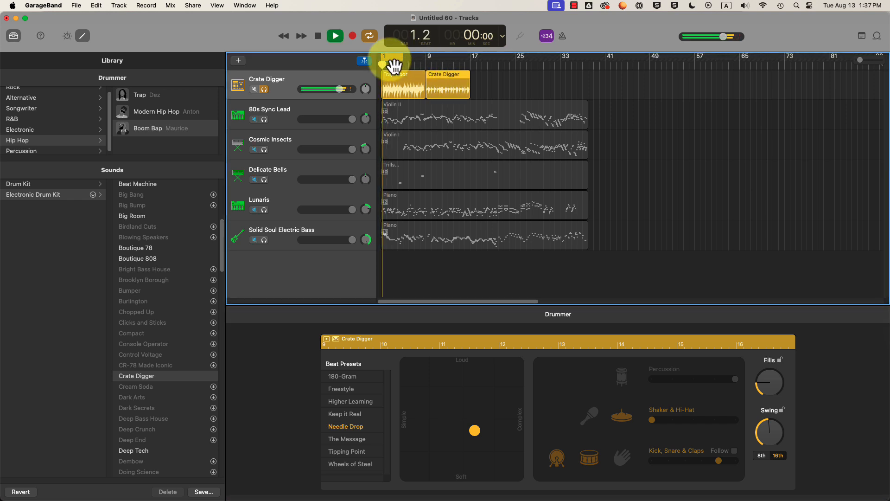
click(395, 65)
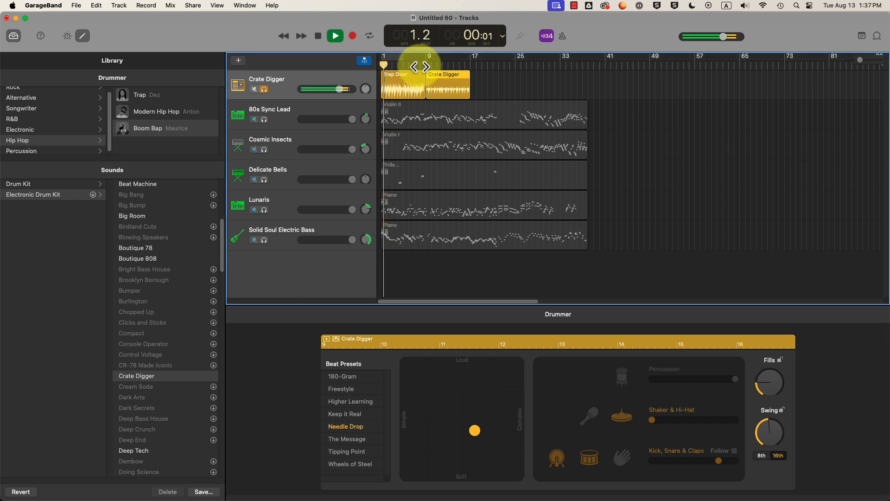
- Stop playback and zoom the timeline out to show bars 1–31
click(866, 62)
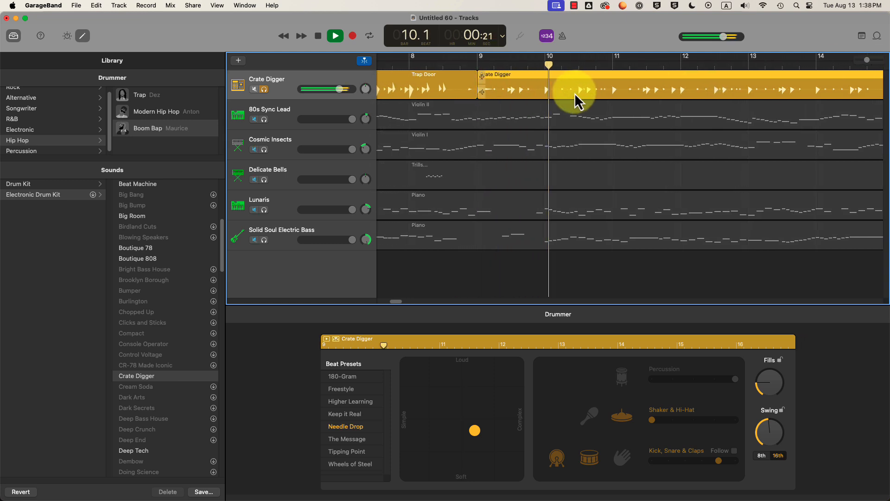
key(space)
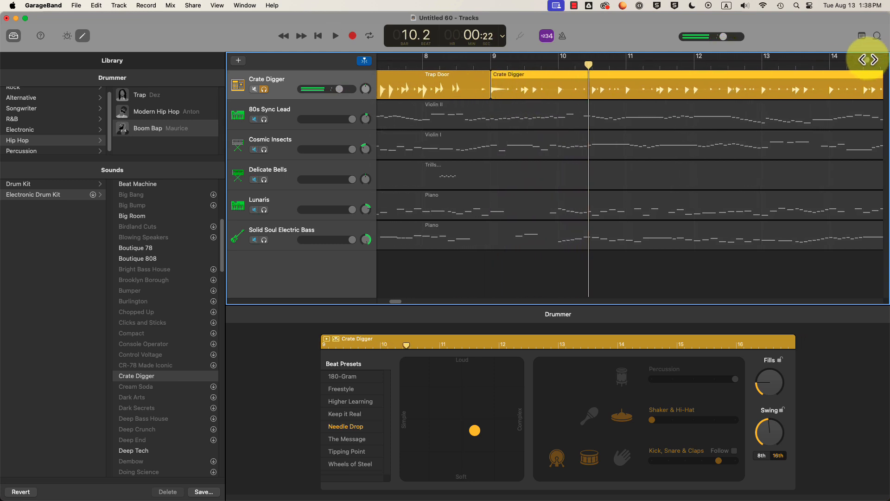
drag(867, 60, 840, 60)
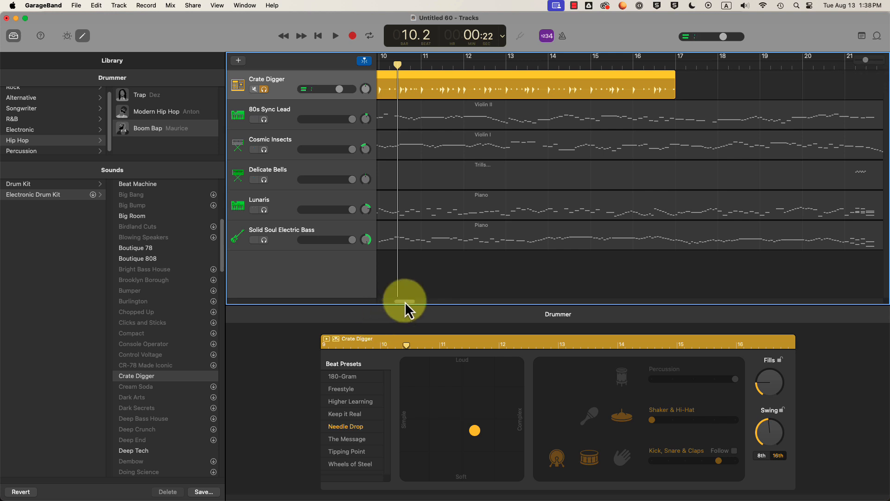
drag(403, 301, 364, 306)
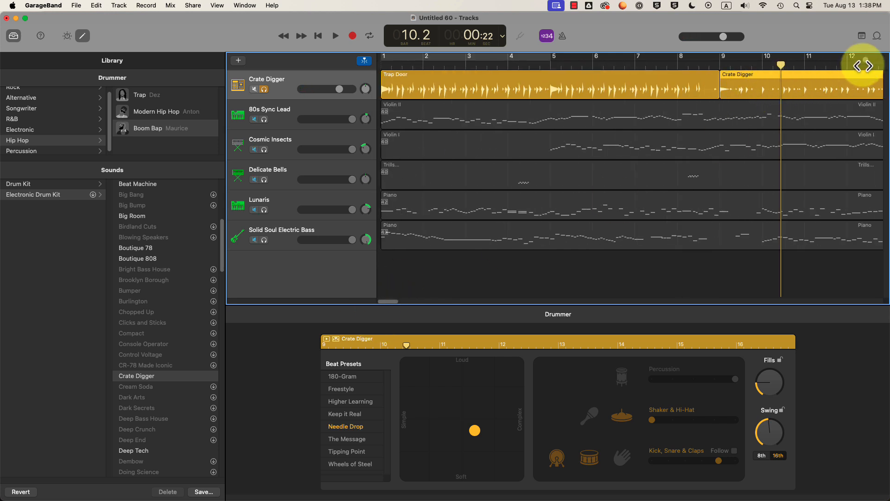
drag(865, 59, 858, 61)
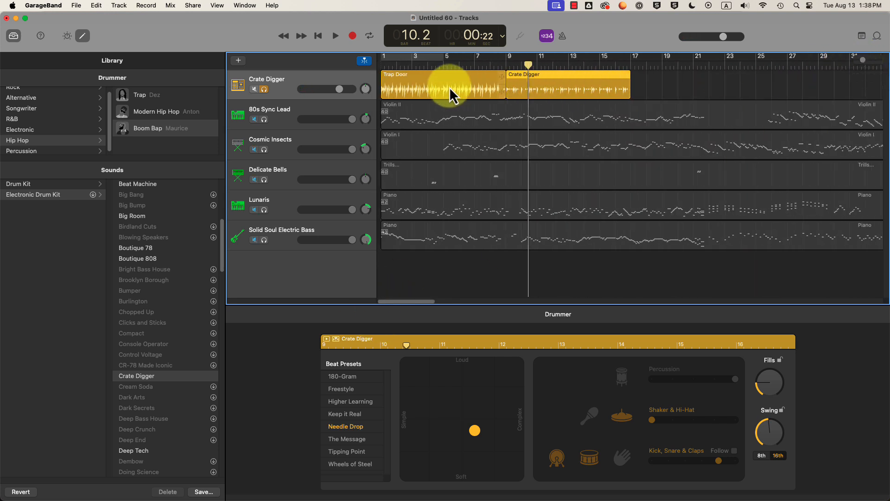
- Rearrange the drummer regions so Crate Digger starts at bar 1 and Trap Door follows
drag(450, 90, 775, 91)
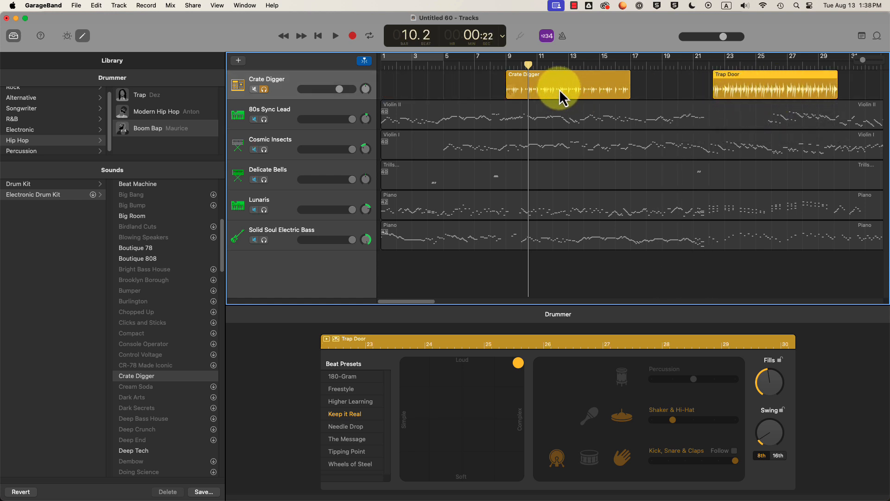
drag(560, 89, 396, 85)
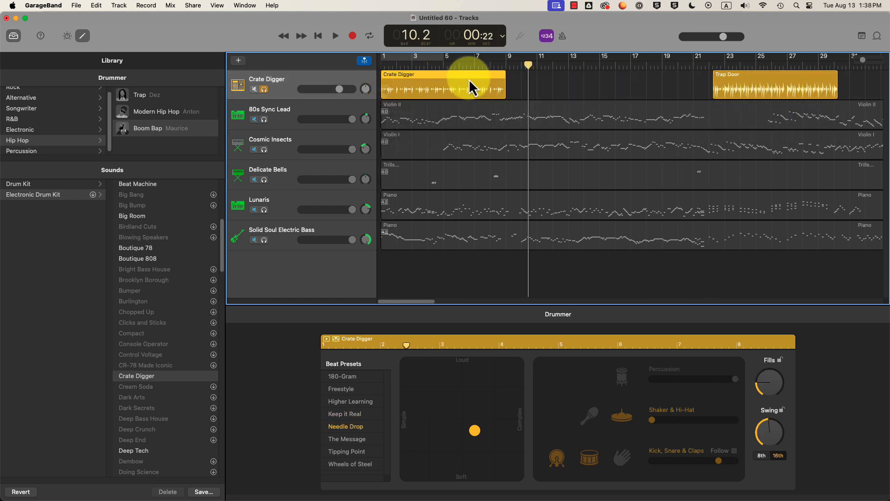
drag(762, 87, 556, 88)
click(459, 65)
mouse_move(459, 65)
mouse_down()
mouse_move(388, 66)
mouse_move(454, 66)
mouse_up()
- Unsolo the drums, play the full mix from bar 1, then select the five green regions
click(264, 90)
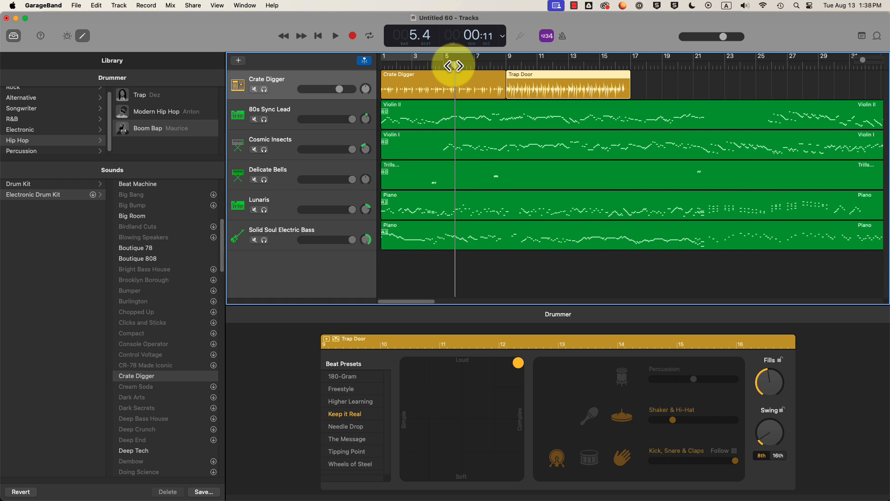
key(space)
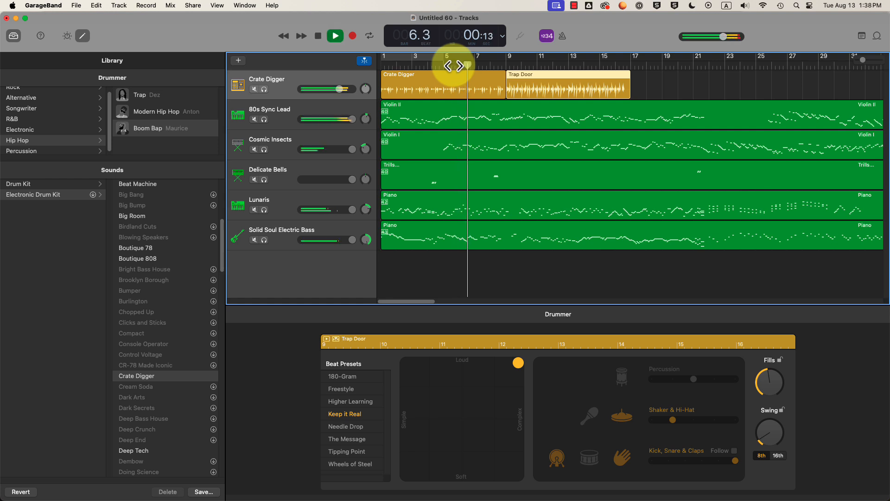
drag(453, 65, 367, 70)
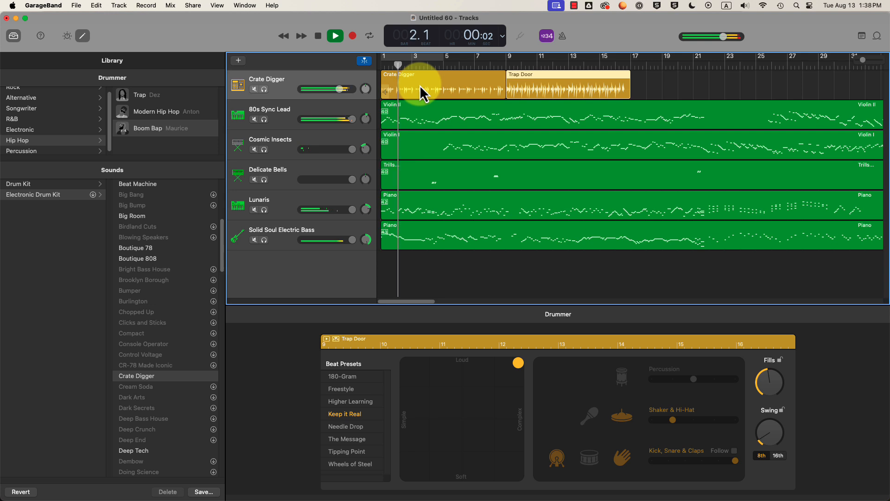
key(space)
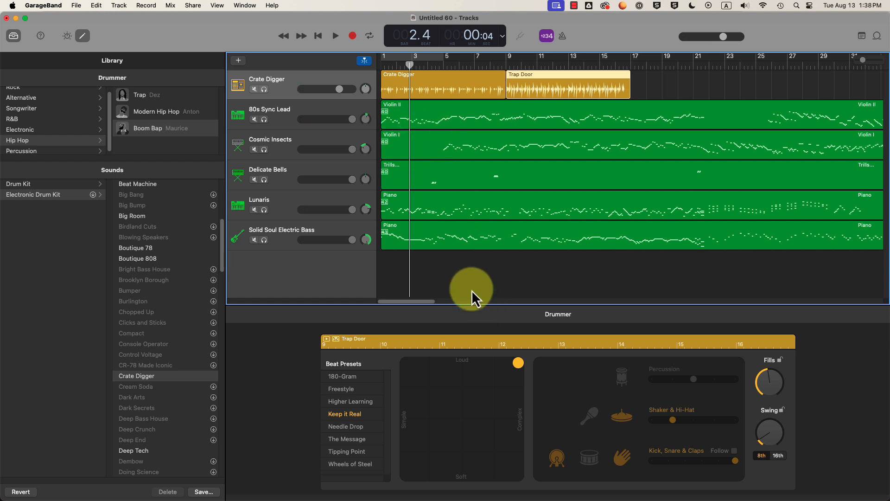
drag(429, 274, 471, 117)
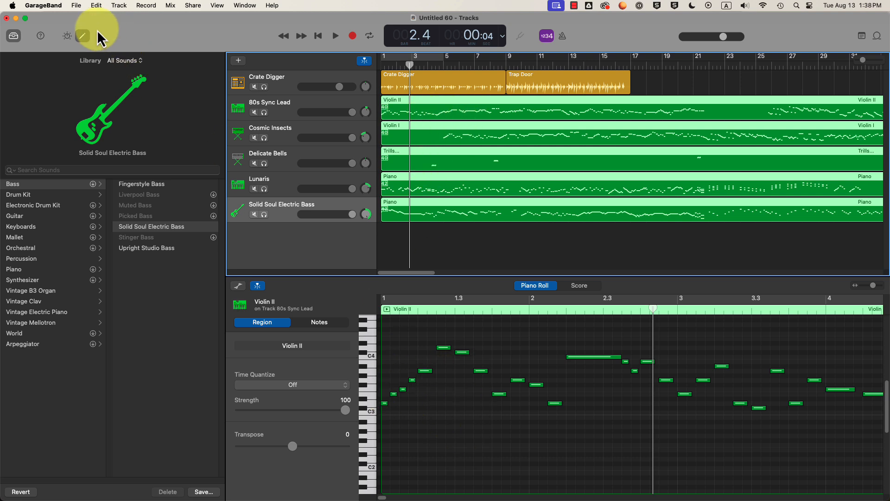
- Close the editor, shift the five green instrument regions later, and play the arrangement to check
click(83, 37)
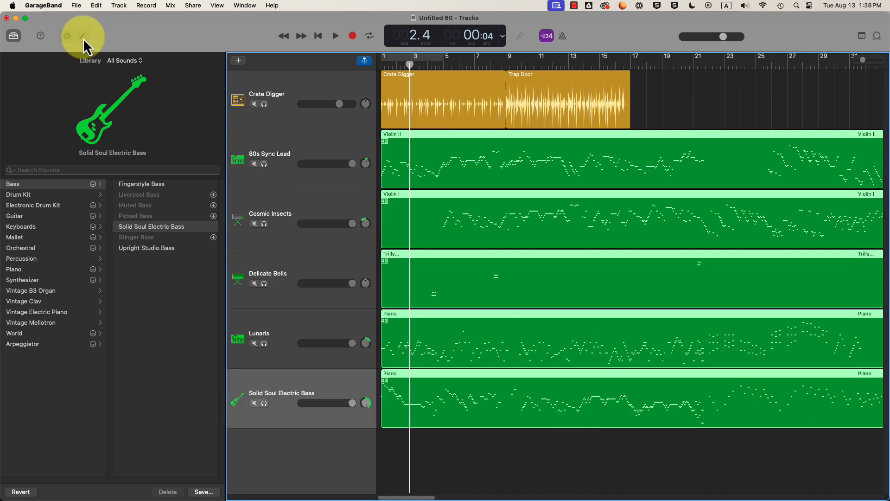
drag(430, 168, 451, 163)
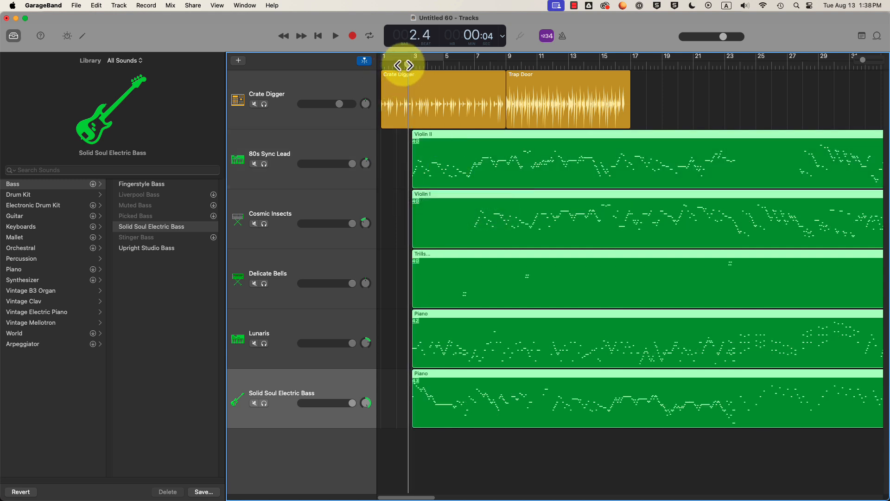
key(Return)
key(space)
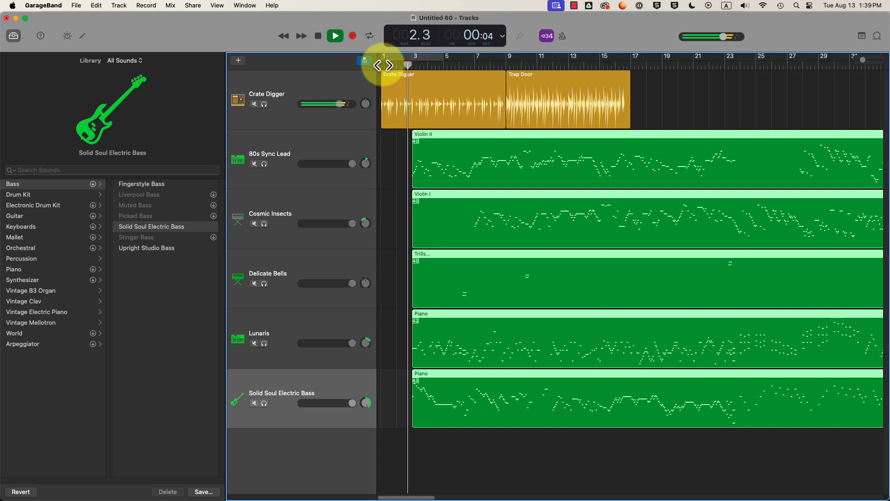
key(space)
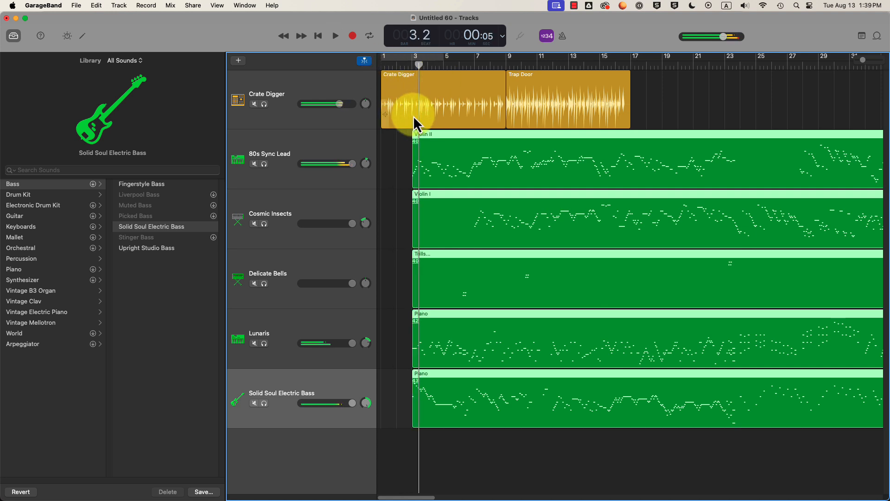
- Move the green regions back to start at bar 2 and play from bar 1
drag(470, 176, 461, 175)
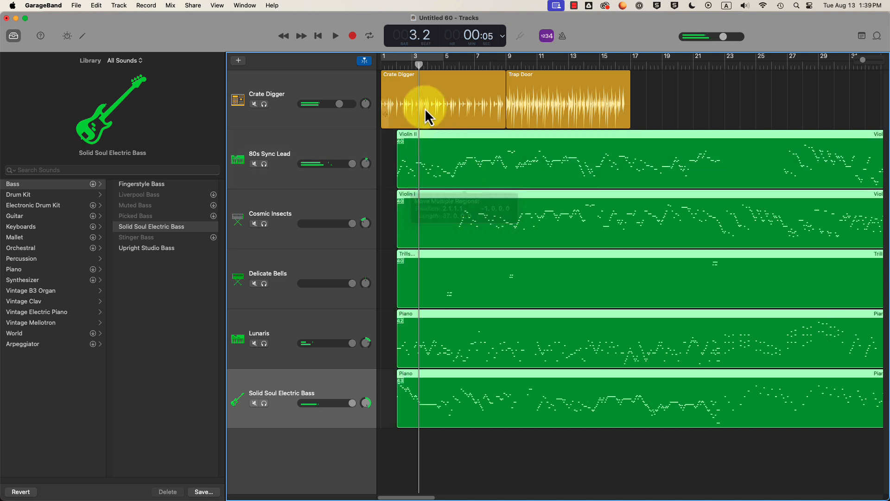
click(449, 104)
drag(413, 65, 371, 69)
key(space)
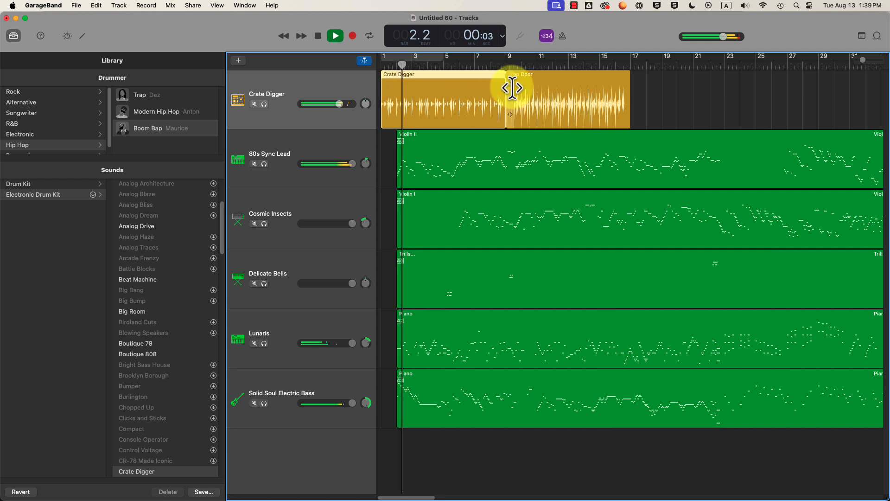
- Place the playhead at bar 2 and check the Crate Digger drummer settings
key(space)
drag(403, 68, 397, 69)
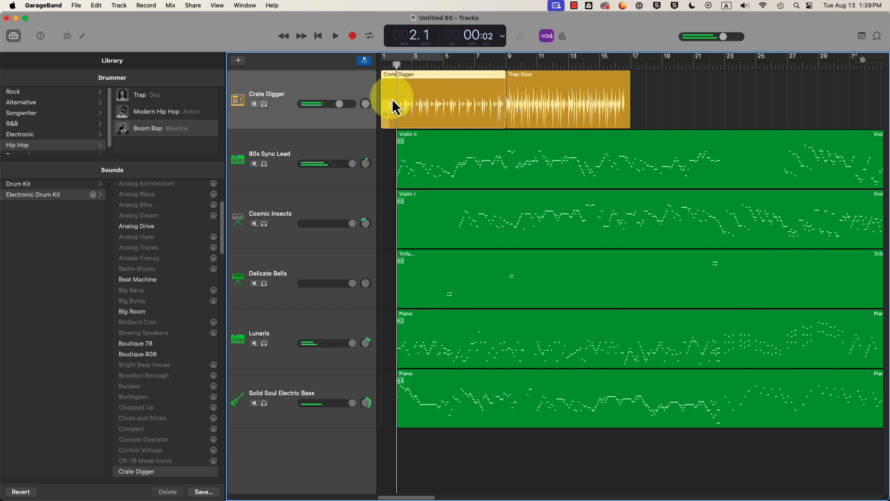
double_click(416, 90)
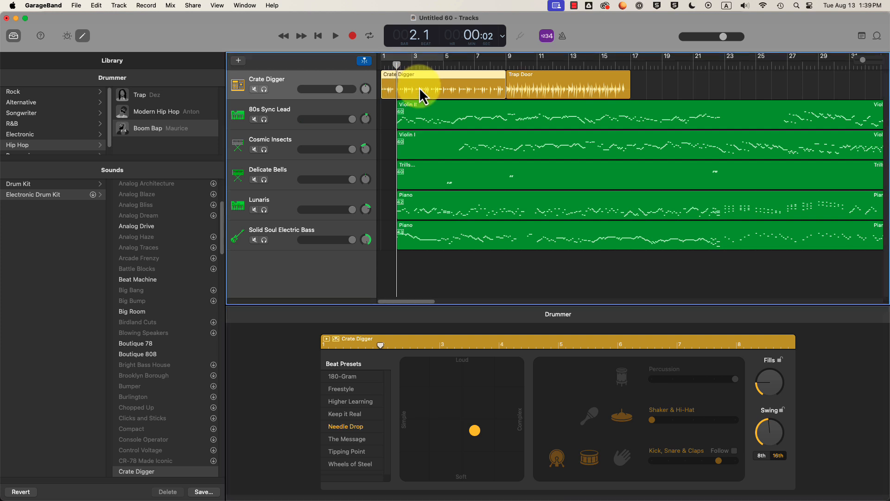
key(e)
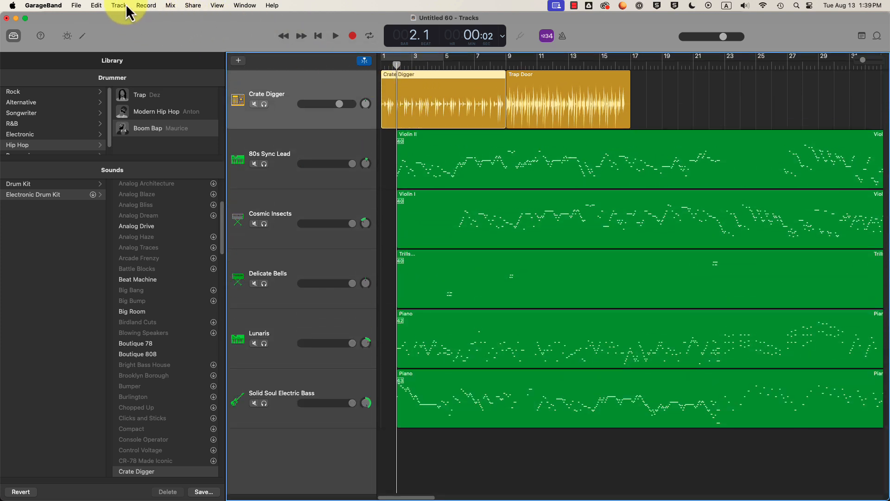
- Split the Crate Digger region at bar 2 using Split Regions at Playhead, then play from the start
click(96, 5)
click(110, 139)
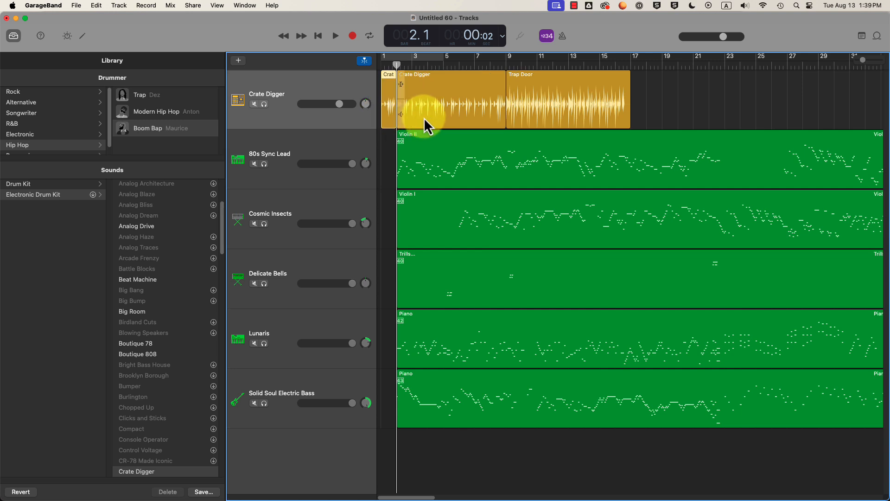
click(389, 122)
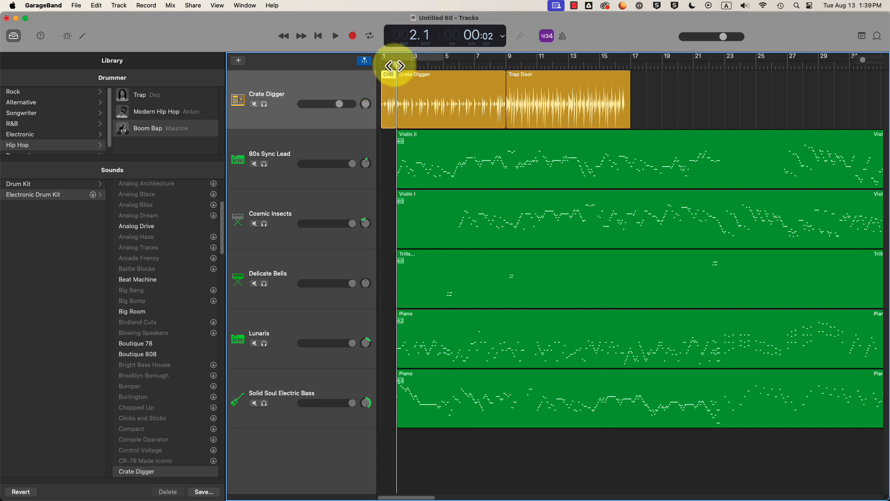
key(Return)
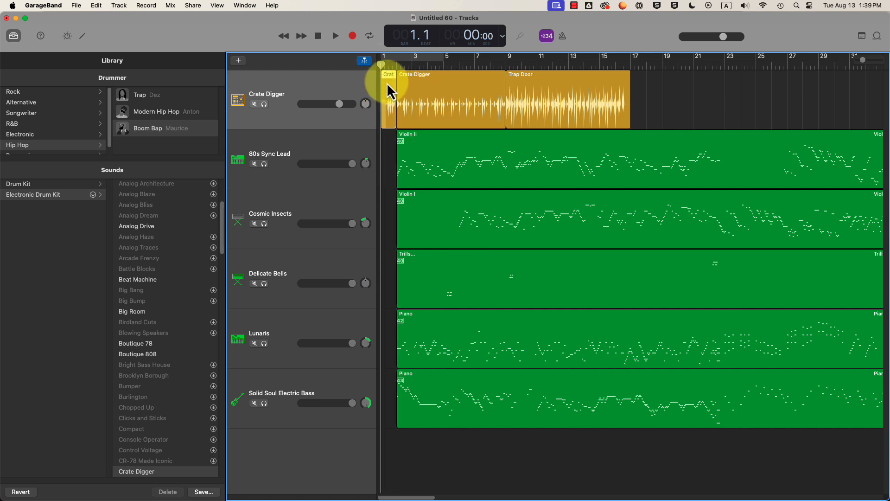
key(space)
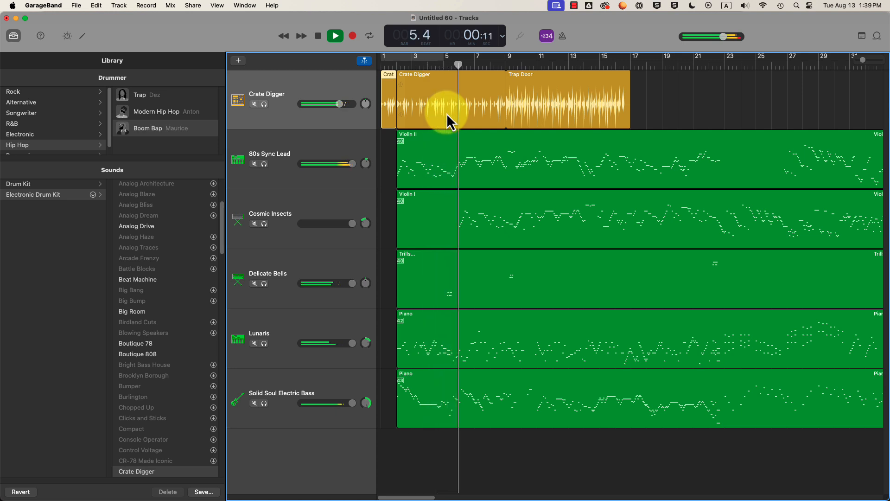
- Shorten Crate Digger to end at bar 6 and move Trap Door left to follow it
mouse_move(460, 63)
mouse_down()
mouse_move(453, 68)
mouse_move(460, 66)
mouse_up()
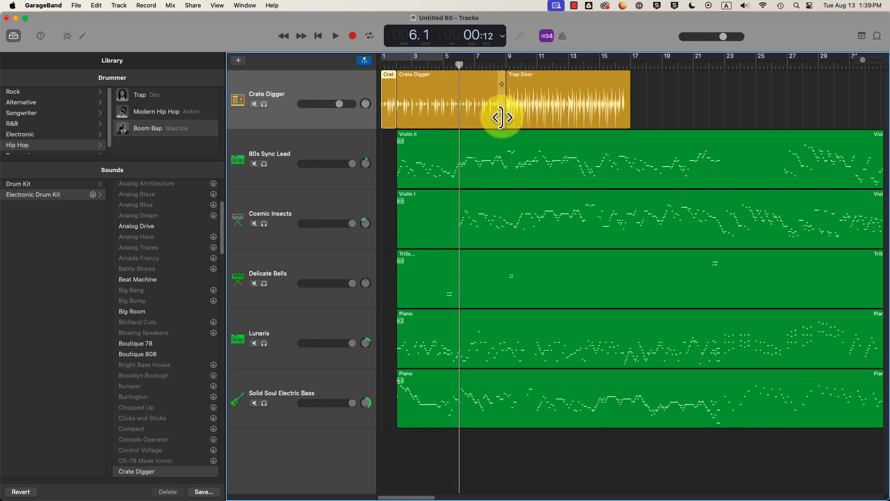
drag(501, 117, 458, 116)
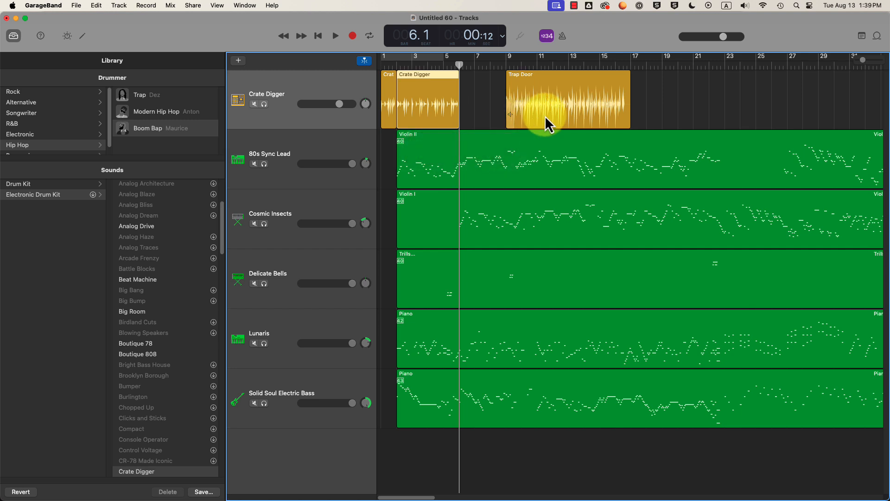
drag(545, 118, 501, 119)
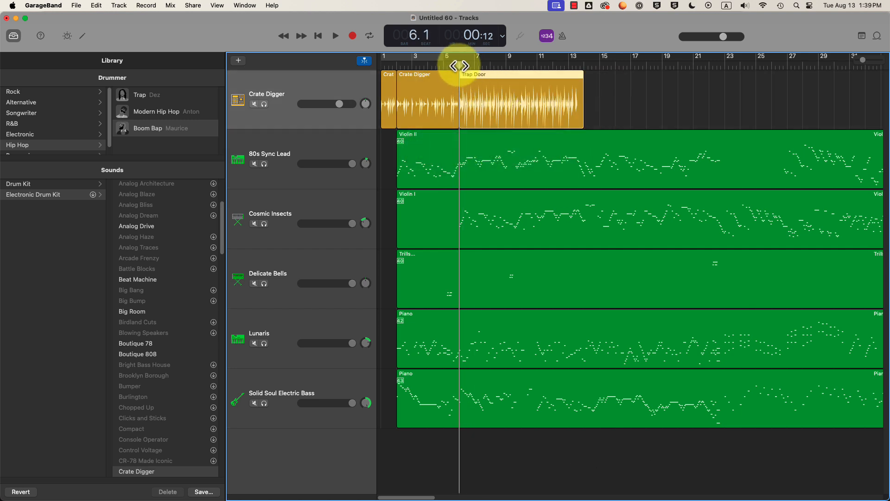
- Play from bar 3.4 to check the transition, then lengthen the C4 note in Violin II
drag(454, 67, 425, 66)
key(space)
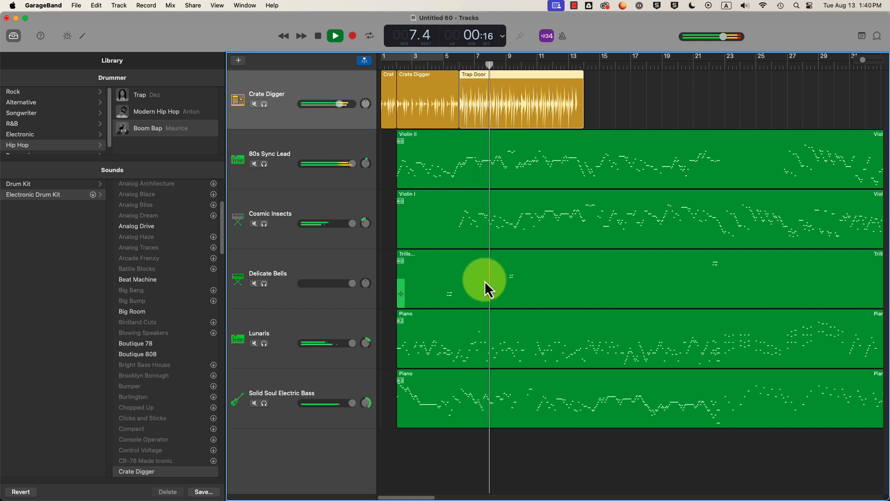
key(space)
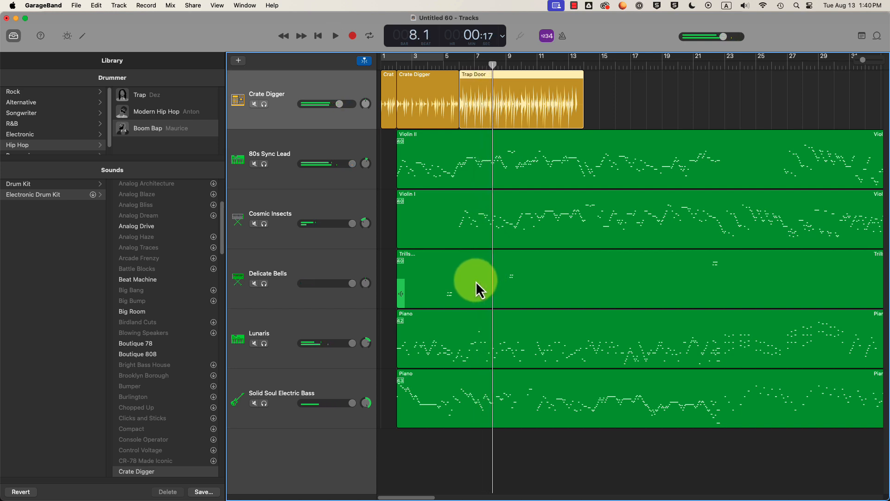
mouse_move(491, 65)
mouse_down()
mouse_move(462, 65)
mouse_move(497, 65)
mouse_up()
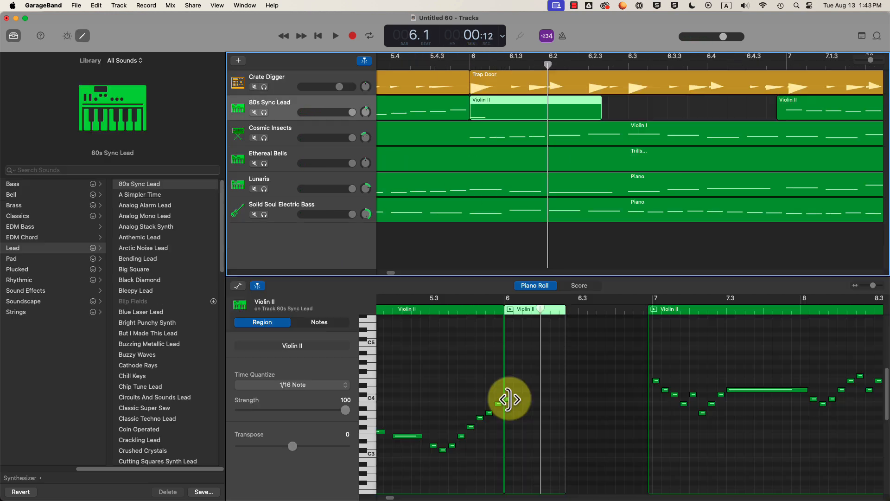
drag(507, 398, 543, 399)
- Replay from bar 5.4 and lengthen the selected C4 note slightly
click(405, 66)
key(space)
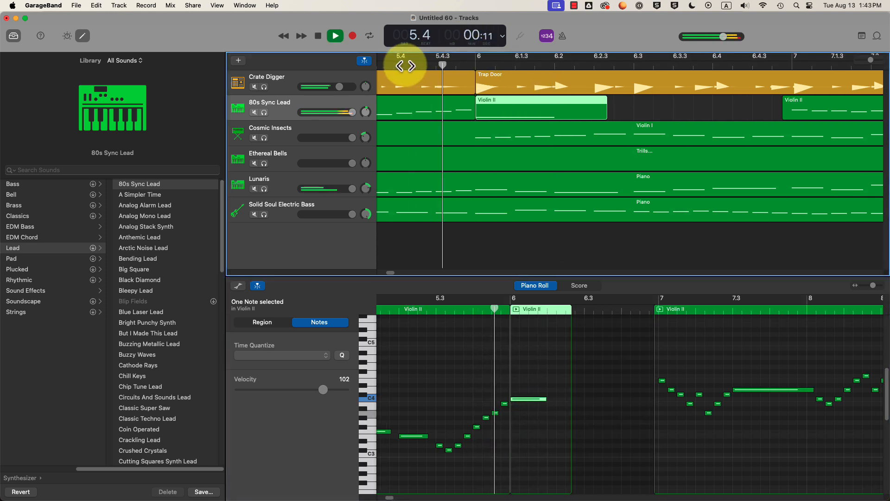
key(space)
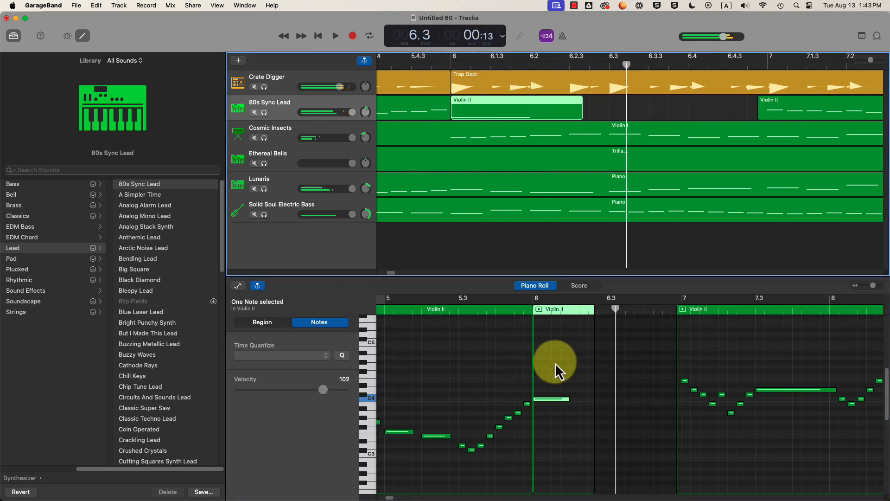
drag(566, 399, 588, 400)
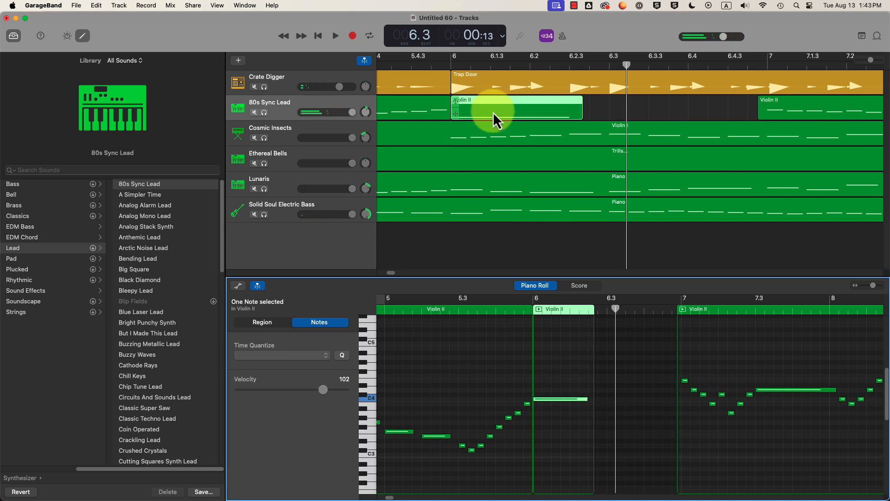
- Audition notes in the Cosmic Insects Violin I part, then open the 80s Sync Lead Violin II region
click(477, 139)
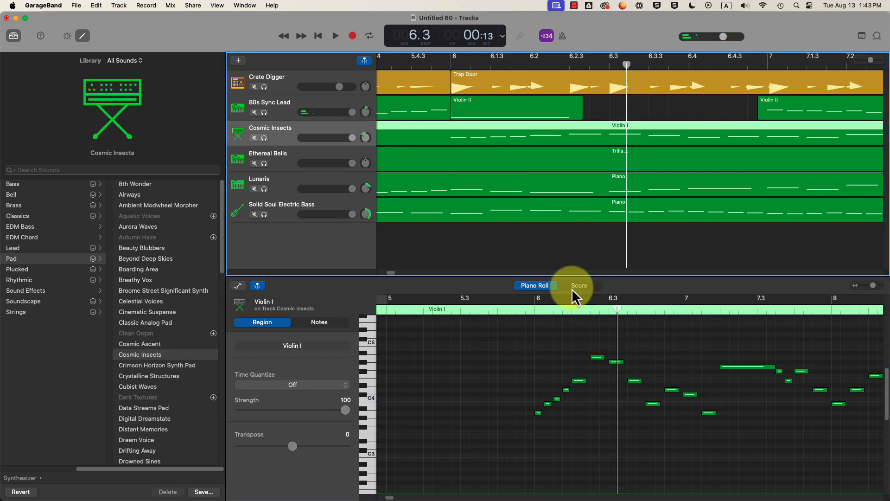
click(600, 358)
click(579, 381)
click(566, 390)
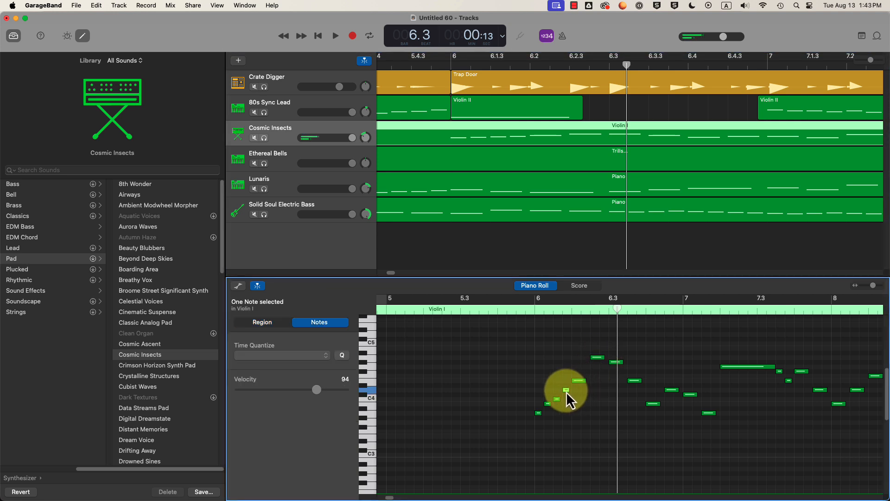
click(557, 399)
click(548, 404)
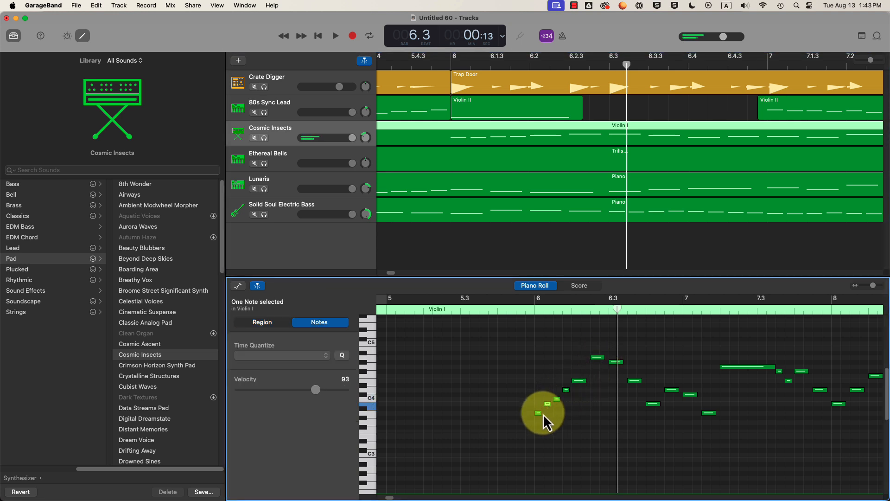
click(616, 363)
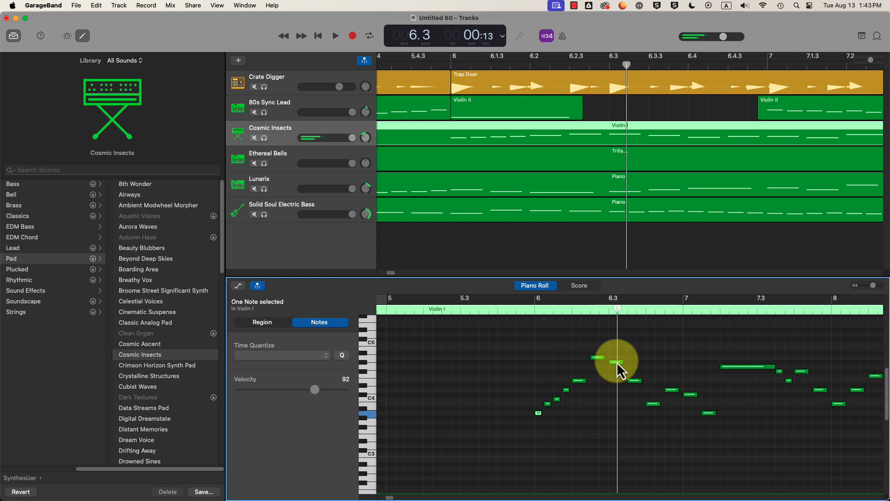
click(634, 381)
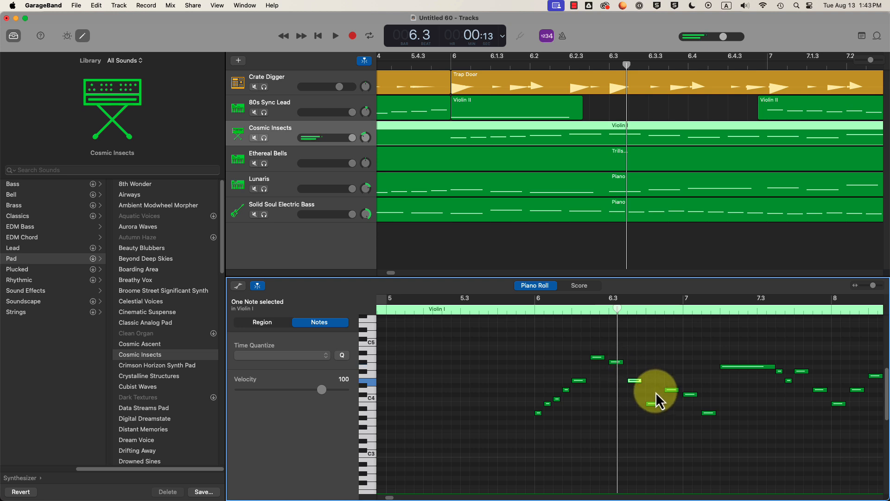
click(653, 404)
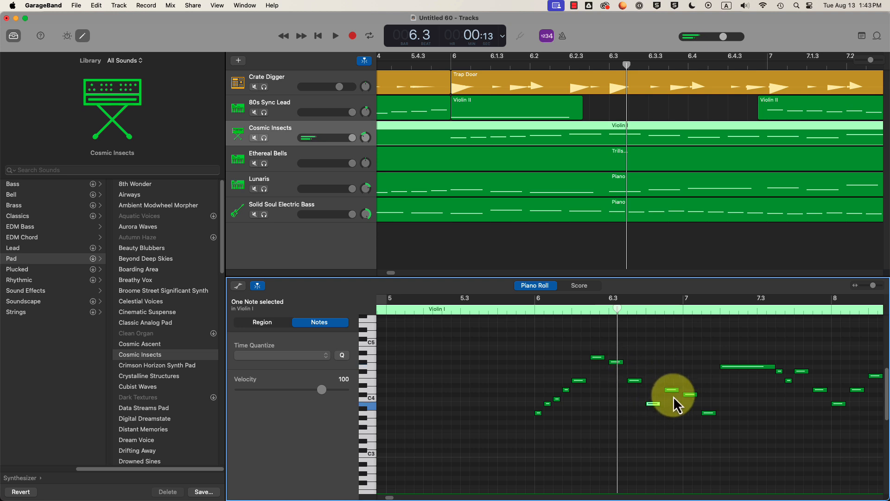
click(673, 390)
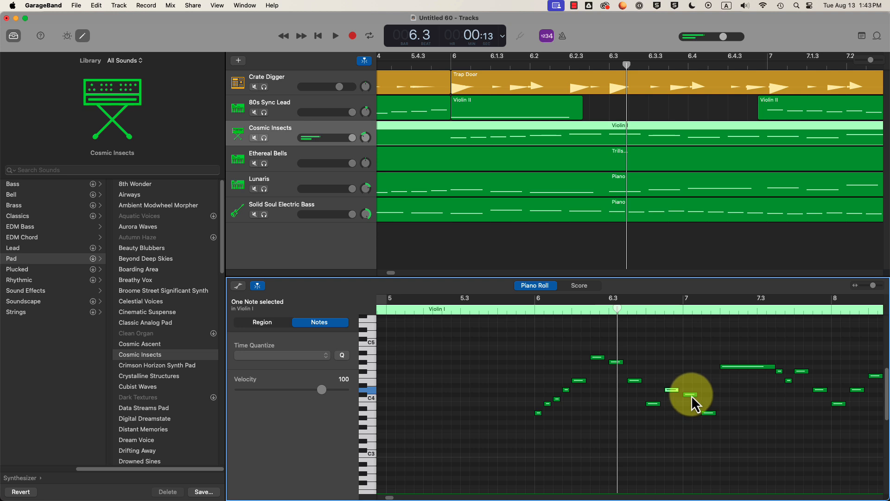
click(710, 413)
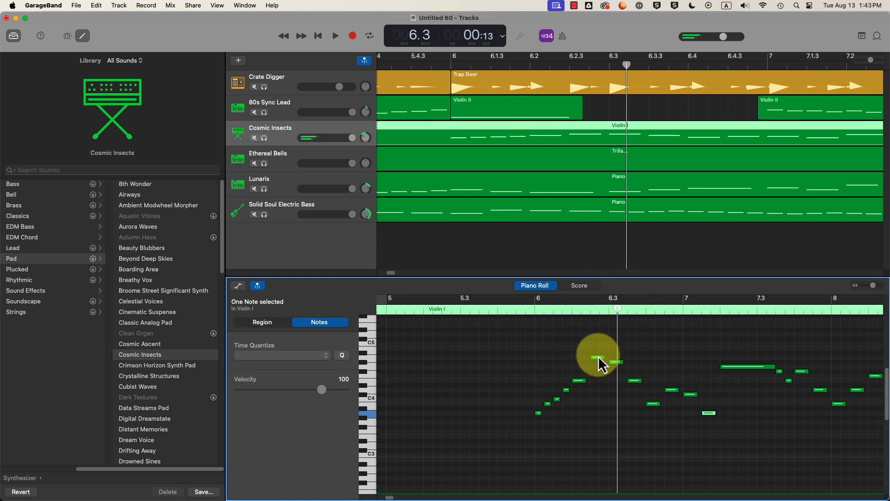
click(485, 108)
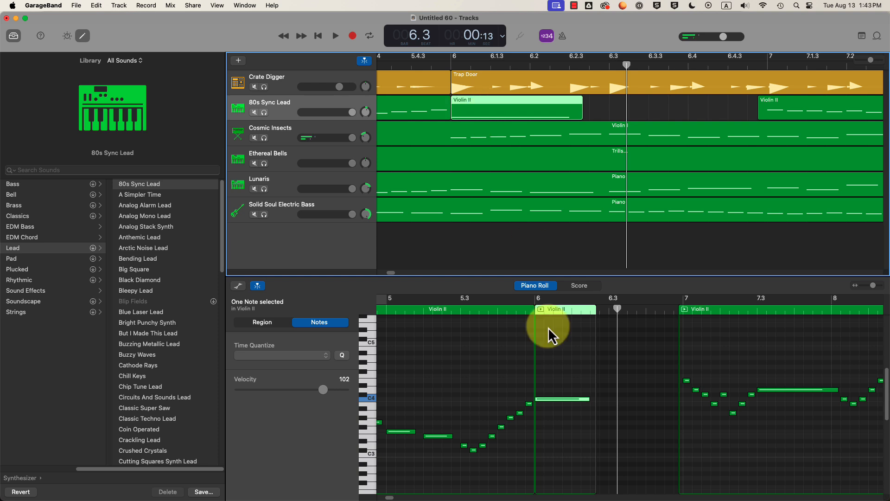
- Raise the long held Violin II note two semitones to D4 and try a different length
click(550, 398)
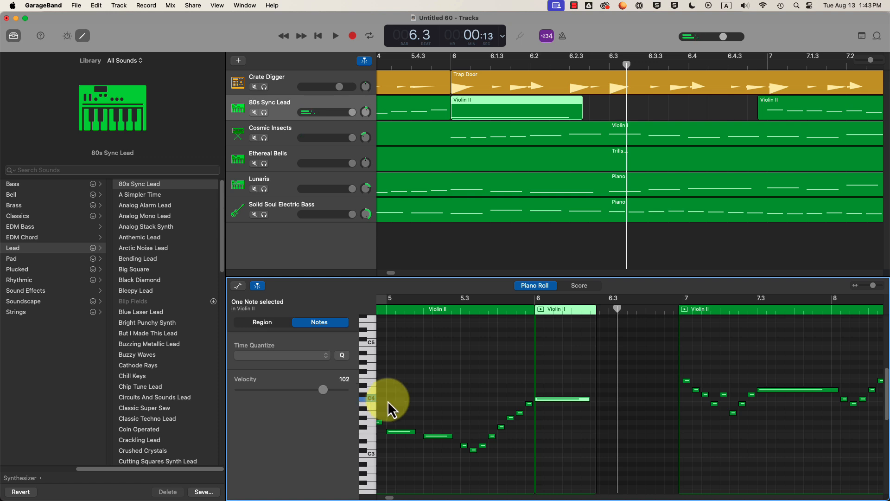
drag(544, 399, 544, 378)
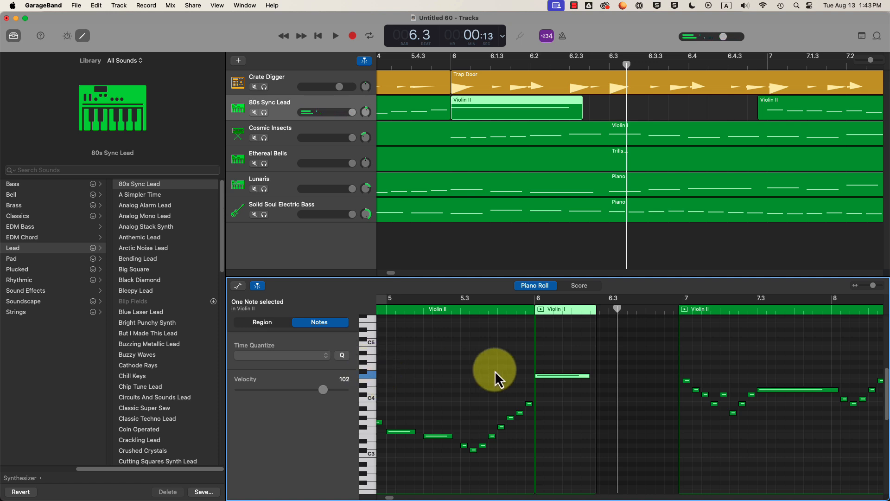
drag(584, 377, 558, 394)
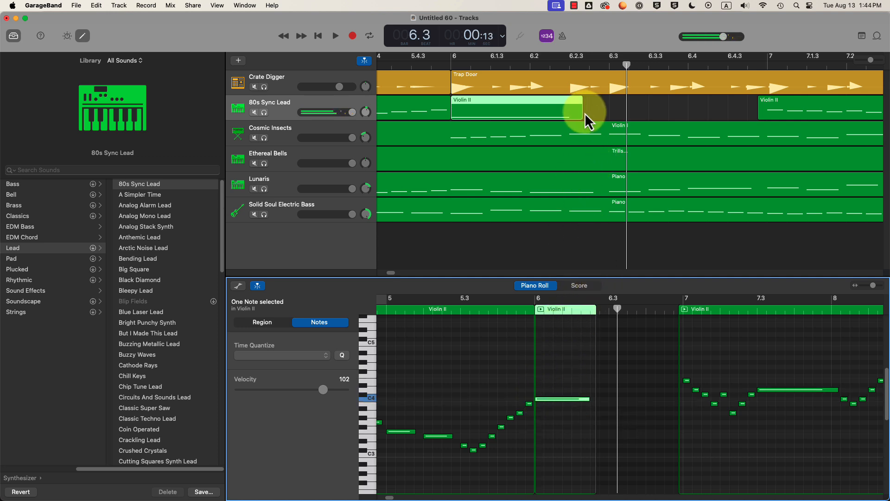
- Lengthen the middle Violin II region, extend the C4 note into it, play, then trim slightly
drag(583, 113, 717, 118)
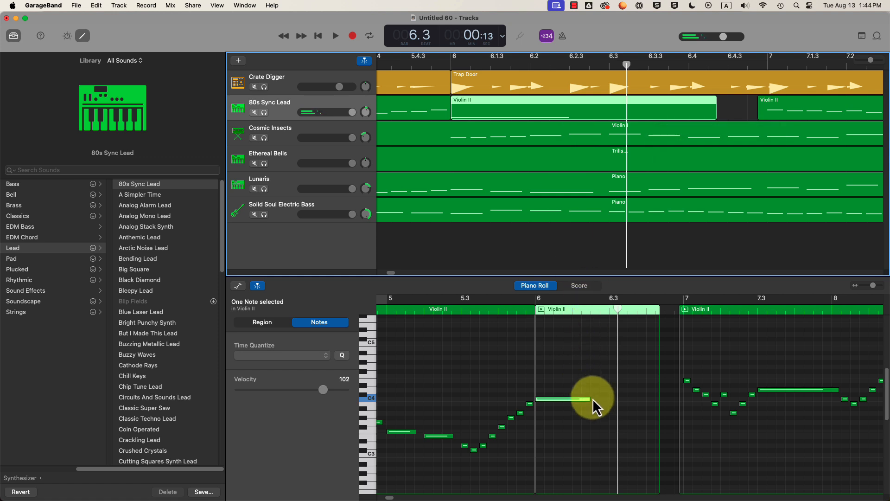
drag(588, 398, 637, 402)
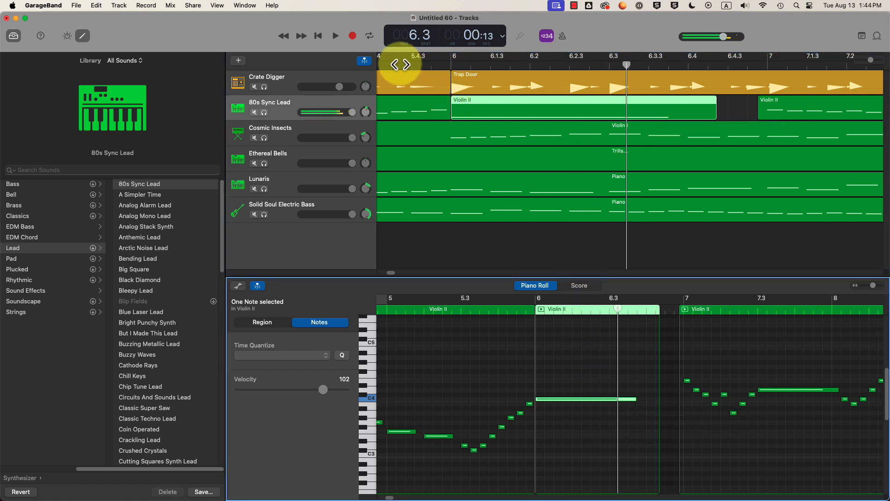
drag(381, 64, 374, 65)
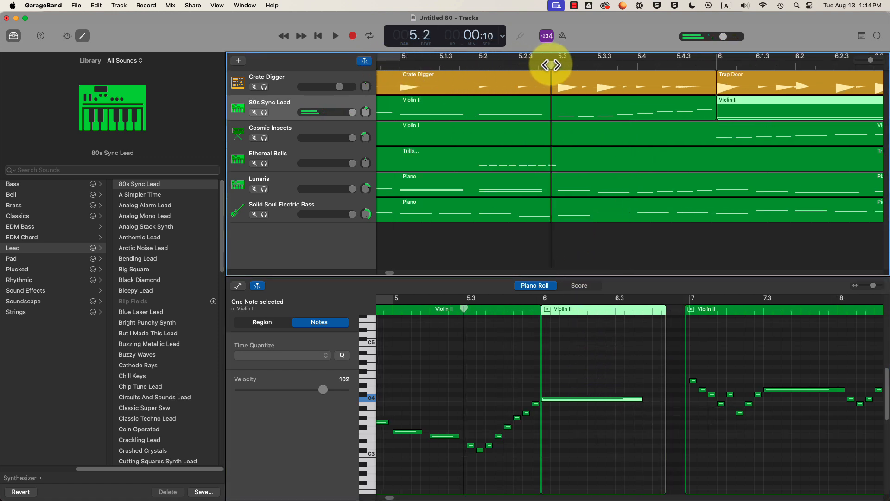
key(space)
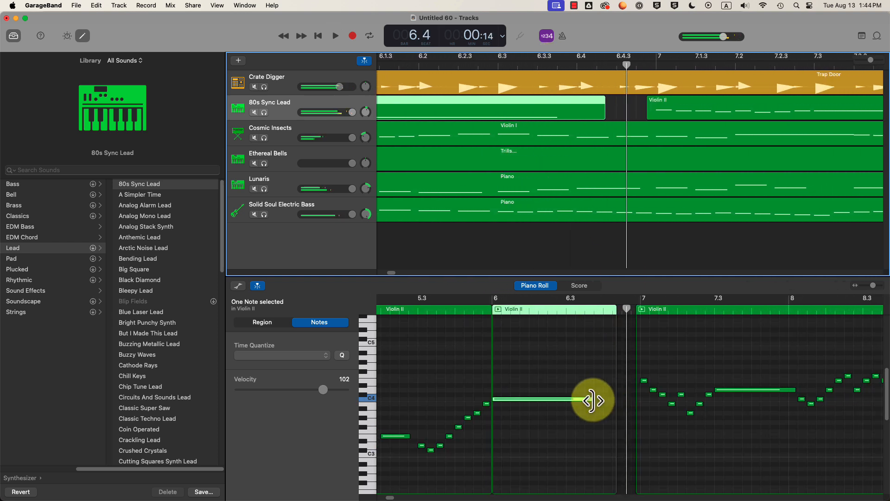
key(space)
drag(592, 399, 566, 399)
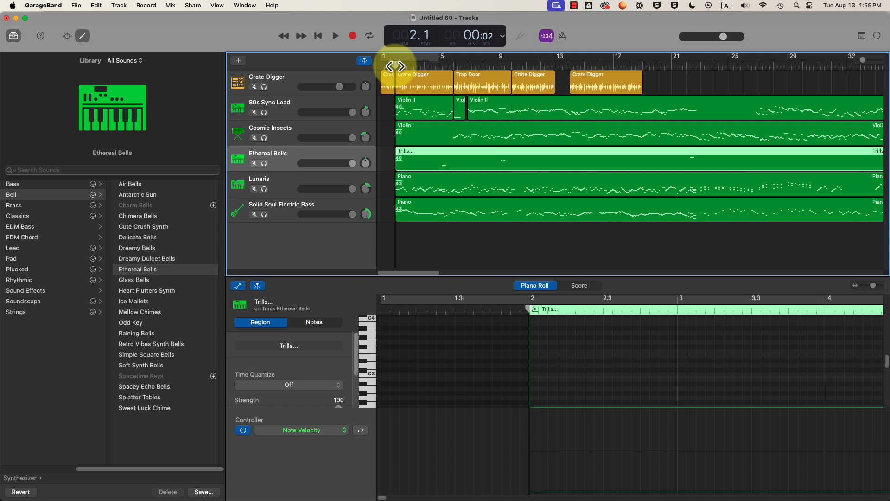
- Set the playhead to bar 2 and open the Solid Soul Electric Bass Piano region's notes
click(384, 66)
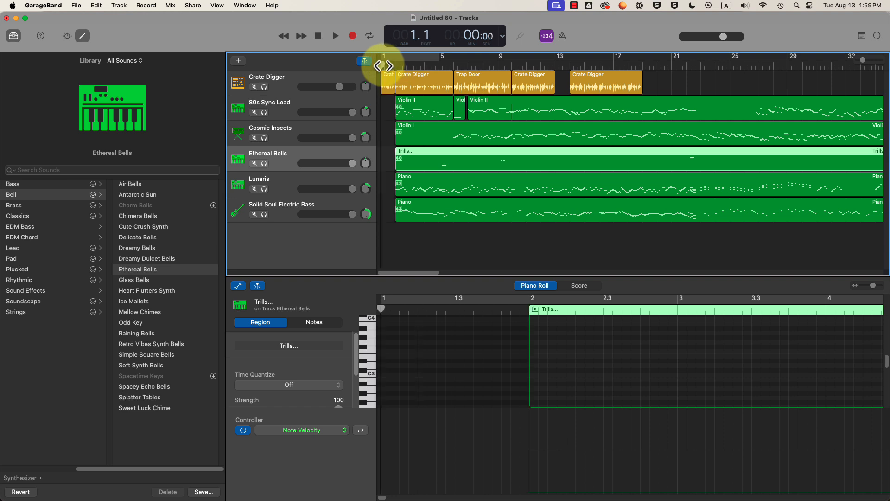
drag(384, 66, 396, 66)
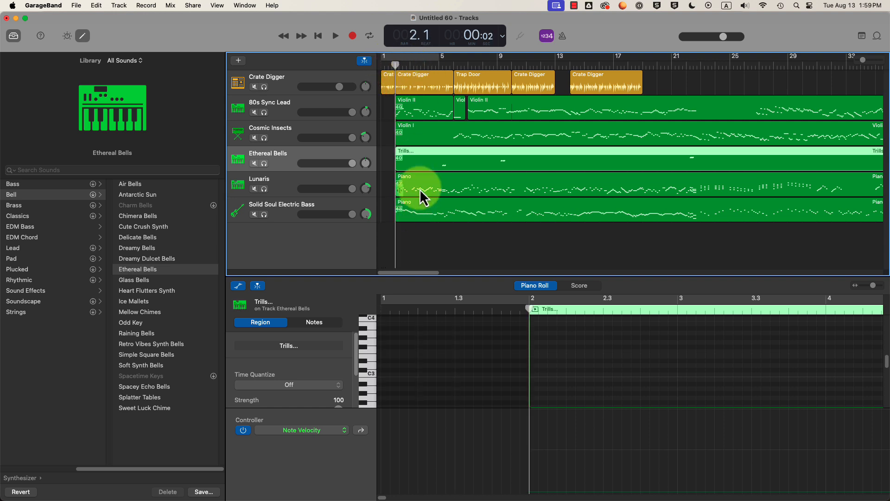
click(430, 213)
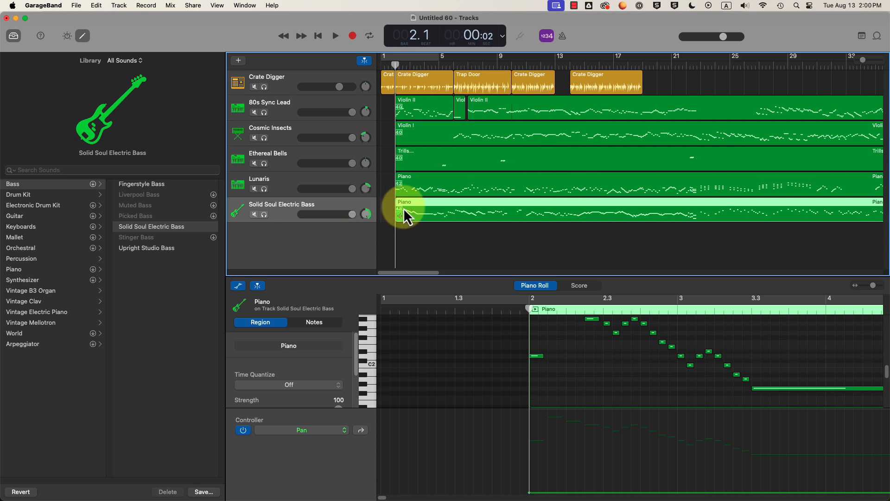
double_click(438, 214)
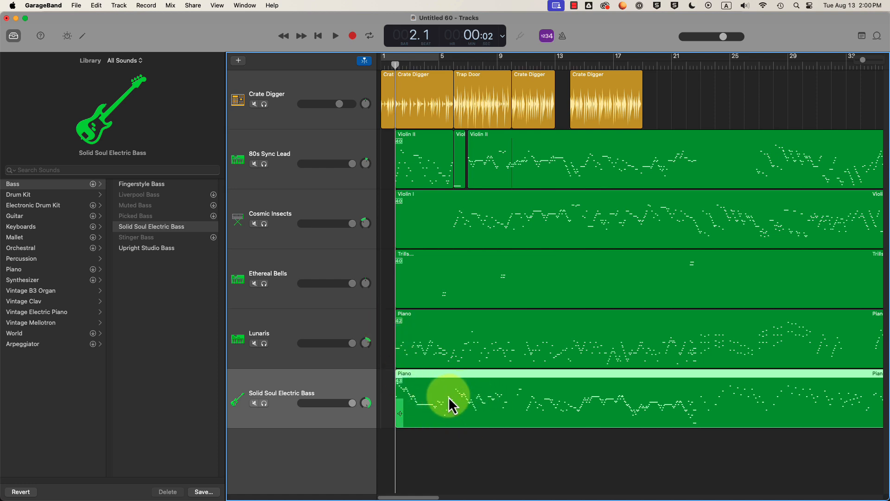
double_click(498, 402)
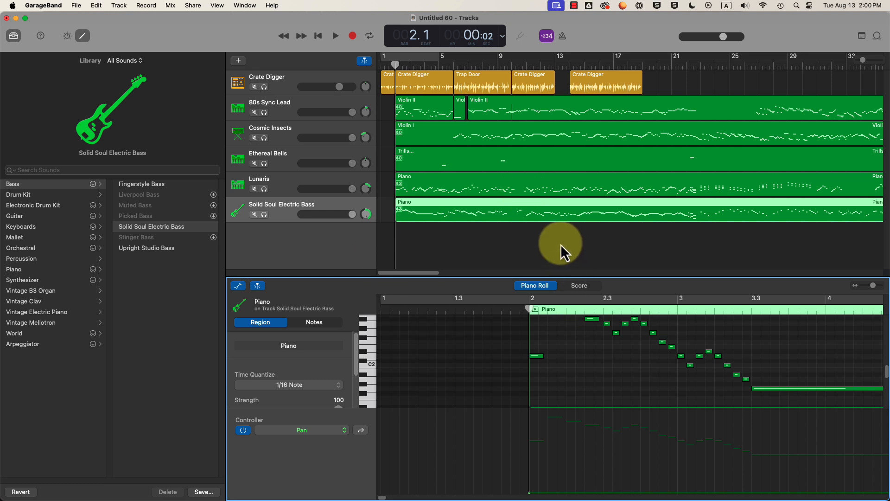
- Turn off the bass Piano region's Pan automation, pan the bass track to -1, and play
click(239, 286)
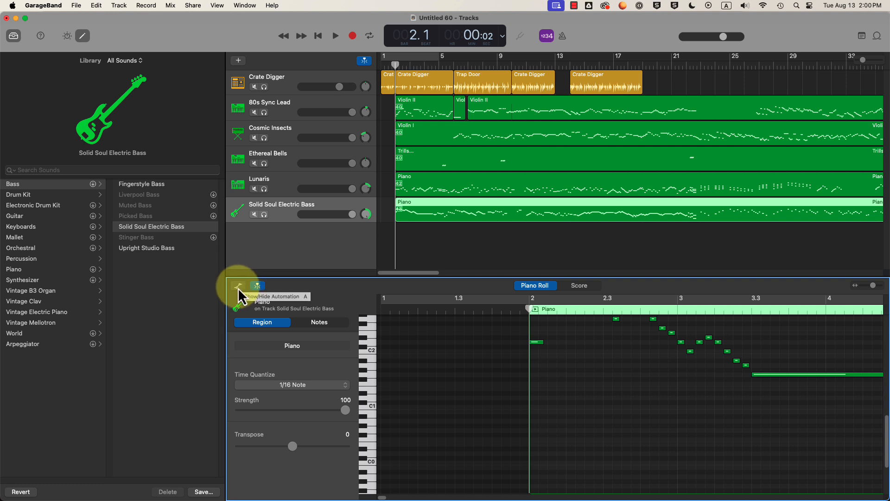
click(238, 286)
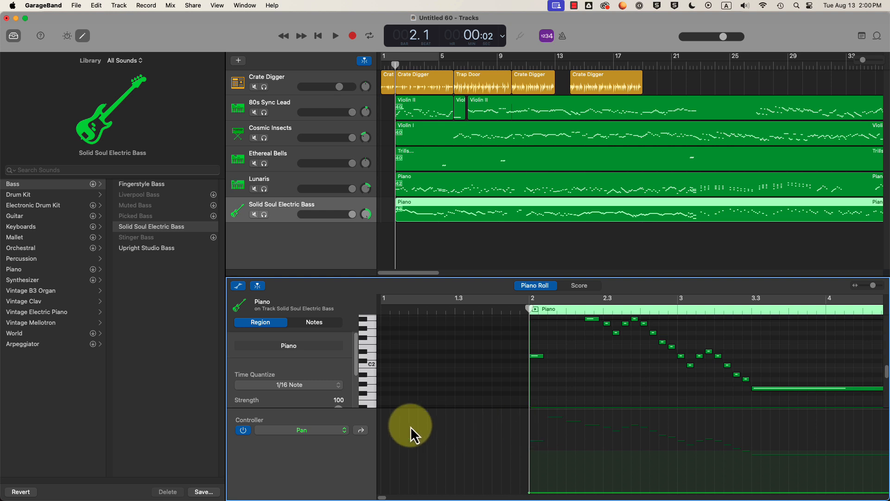
click(310, 430)
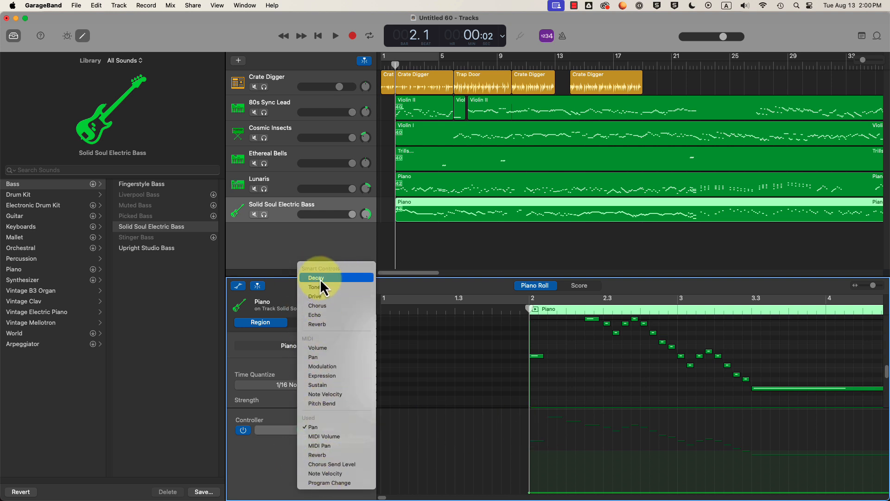
click(277, 450)
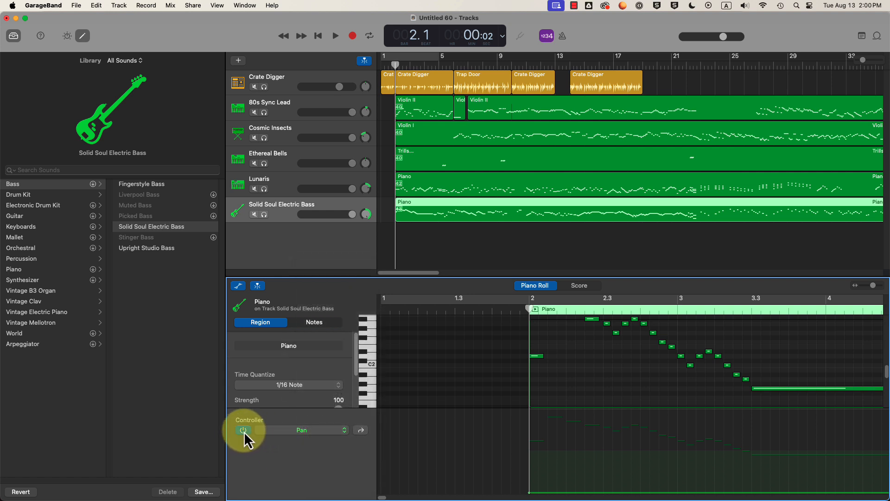
click(243, 430)
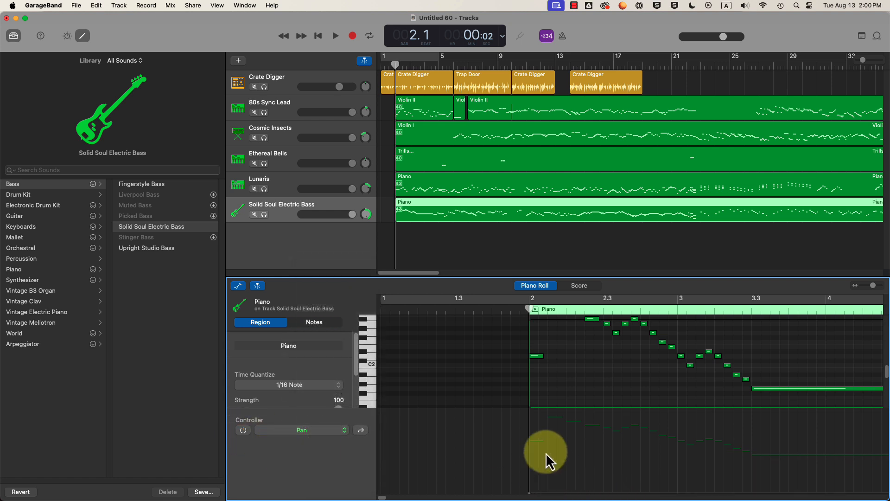
drag(366, 213, 378, 199)
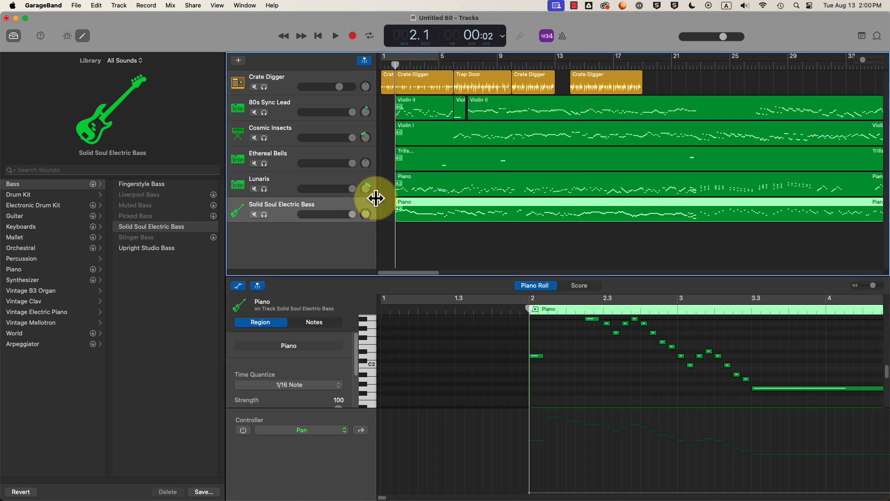
key(space)
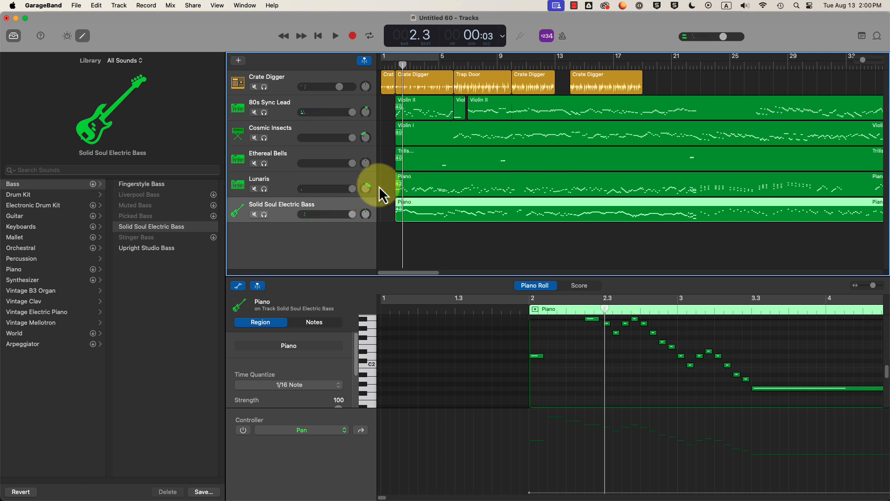
- Lower the Ethereal Bells volume to +5.7 dB and play from bar 2 to check
click(428, 189)
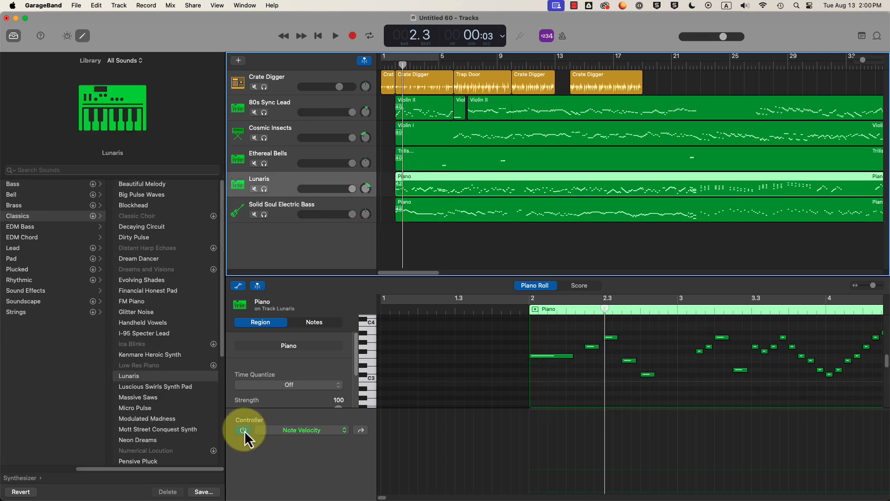
click(455, 158)
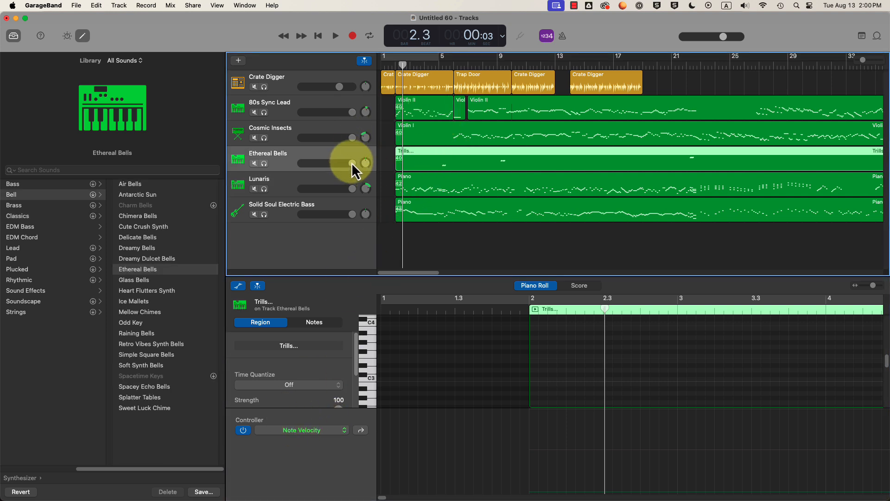
drag(352, 162, 343, 111)
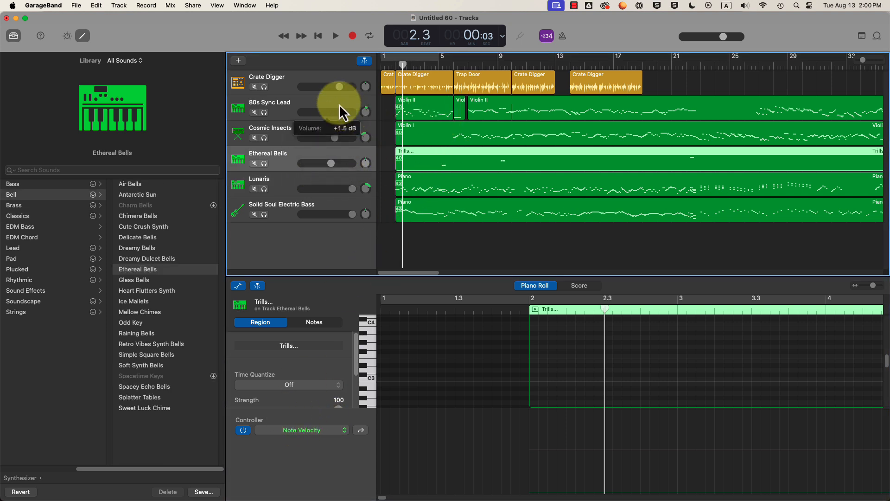
click(396, 67)
key(space)
key(space)
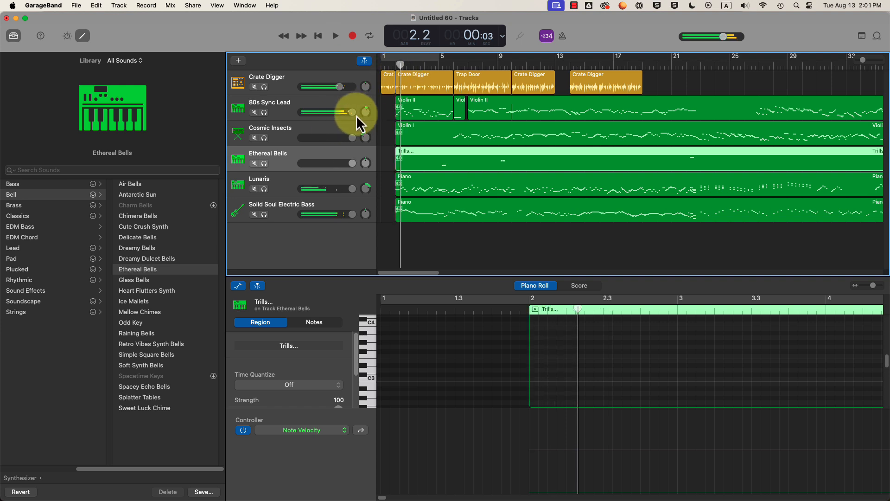
- Switch off the velocity controller for the Trills, Violin I and Violin II regions
click(243, 430)
click(436, 138)
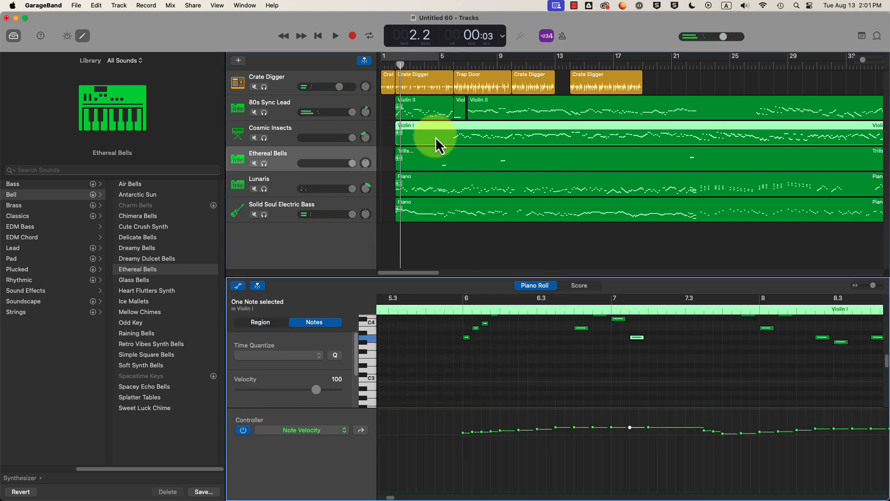
click(244, 430)
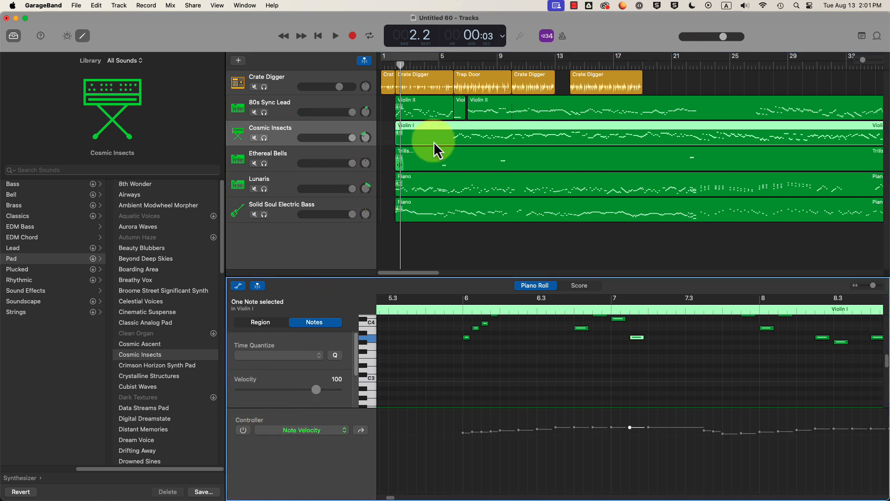
click(420, 107)
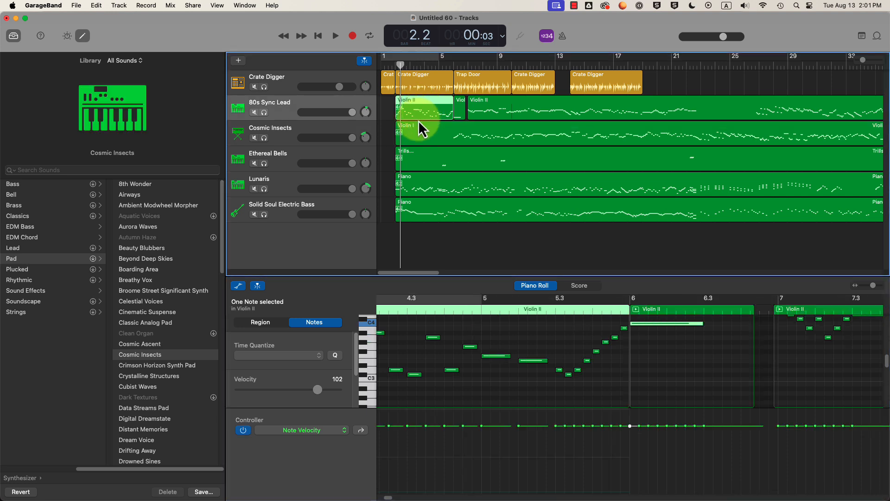
click(244, 431)
click(243, 430)
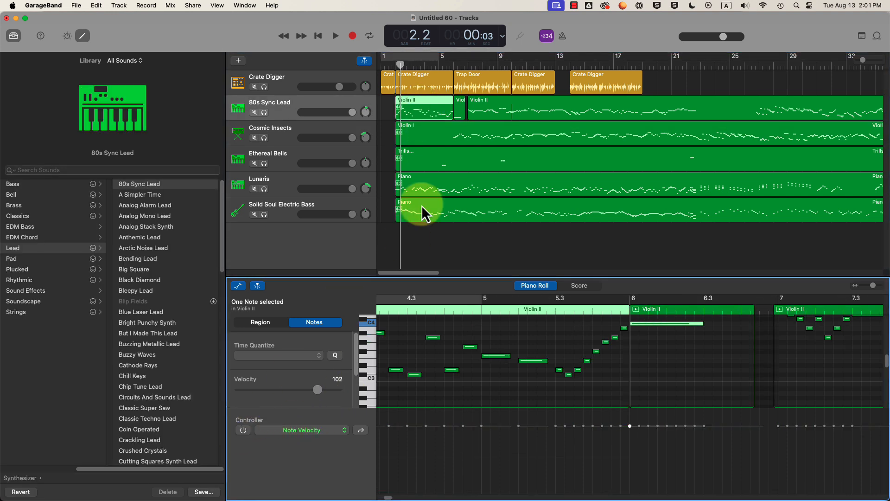
click(493, 115)
click(424, 115)
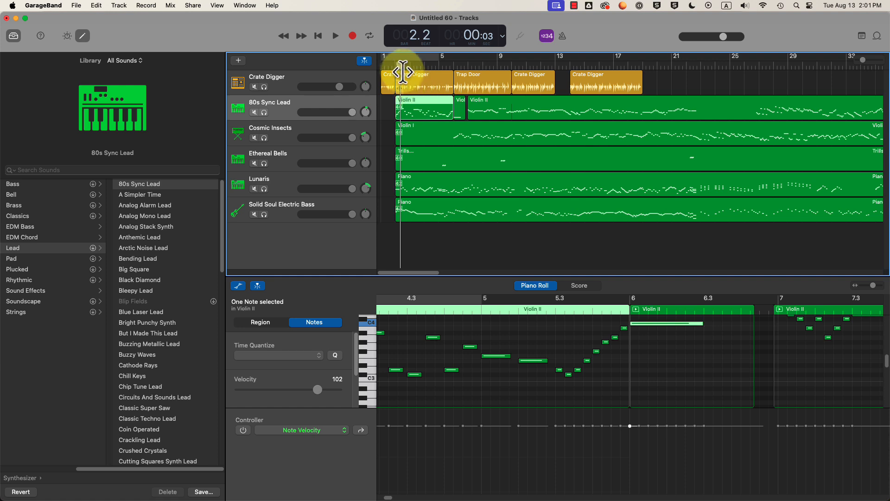
- Play from the start, lower 80s Sync Lead to +1.3 dB, and solo it
click(398, 65)
drag(396, 66, 393, 66)
key(space)
key(space)
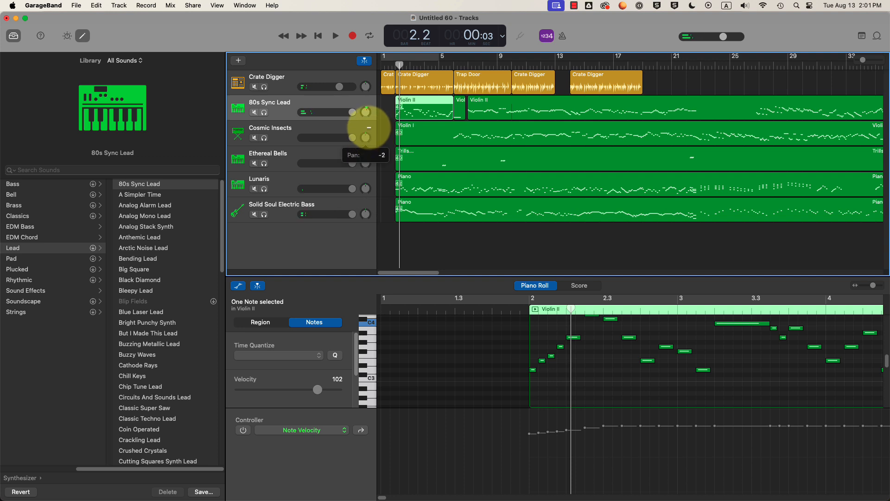
mouse_move(366, 112)
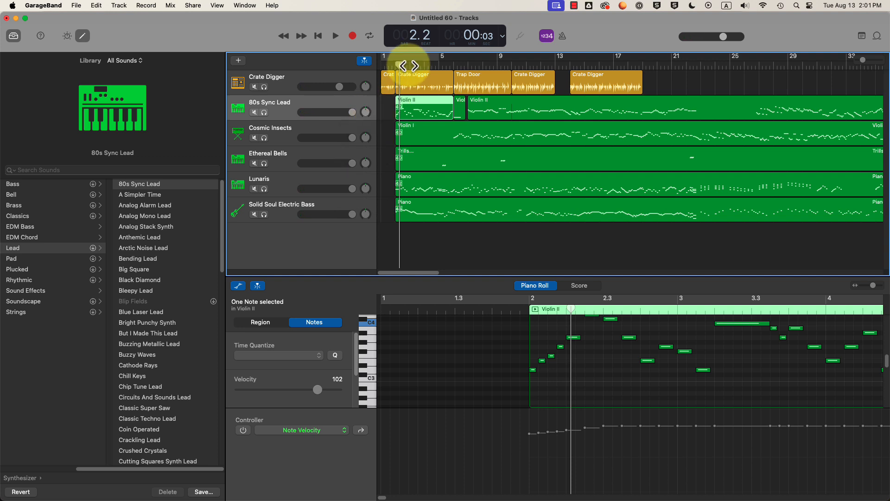
click(388, 65)
key(space)
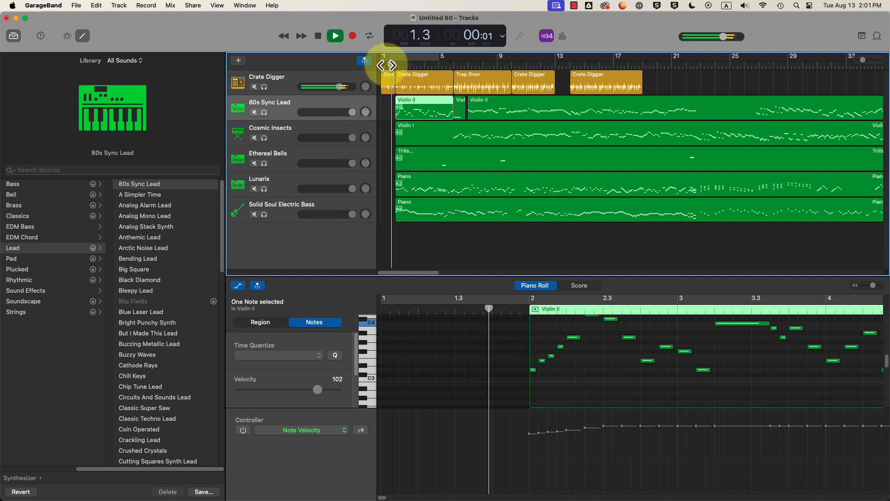
key(space)
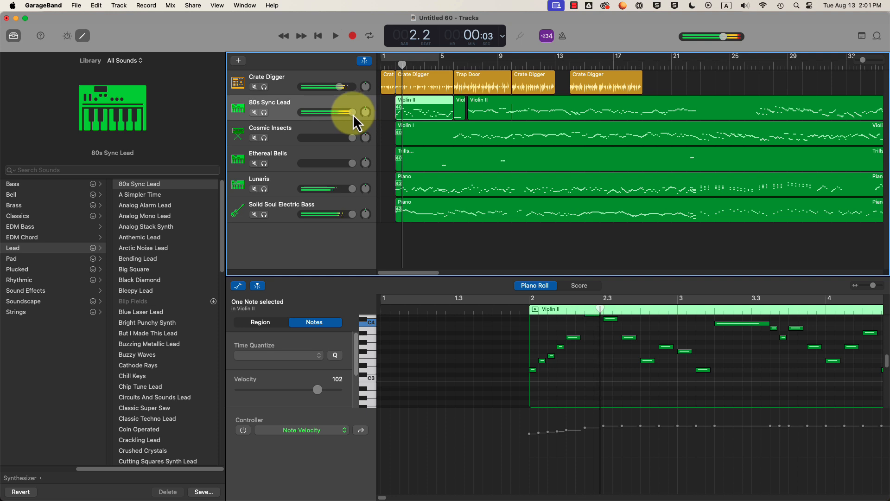
drag(352, 113, 325, 218)
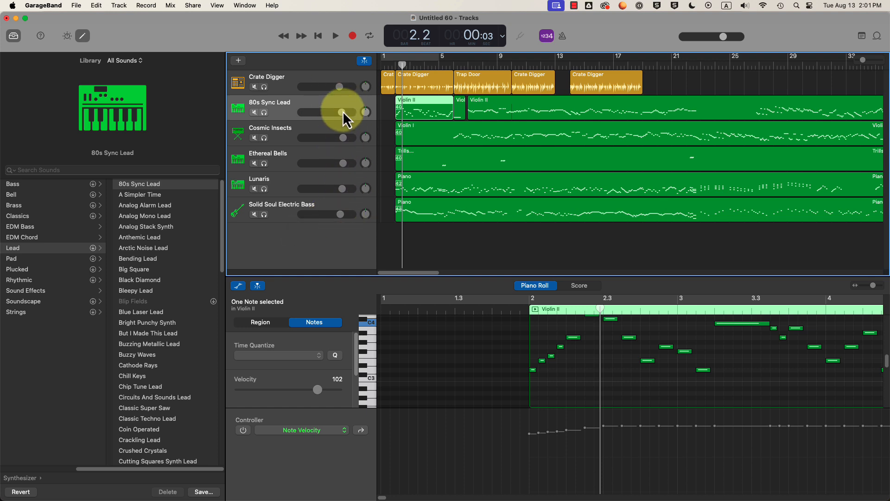
click(264, 112)
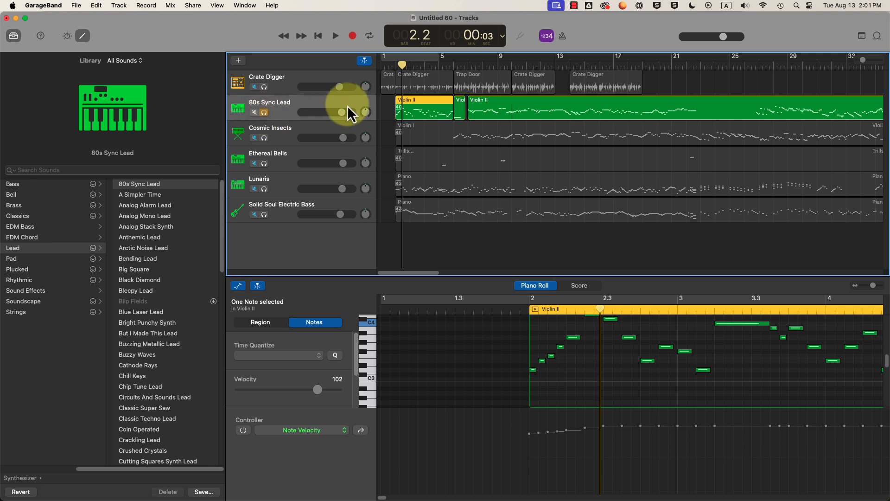
- Fine-tune the 80s Sync Lead volume while listening, then unsolo it and play all tracks
key(space)
mouse_move(342, 113)
mouse_down()
mouse_move(281, 112)
mouse_move(357, 112)
mouse_move(318, 113)
mouse_move(344, 115)
mouse_up()
key(space)
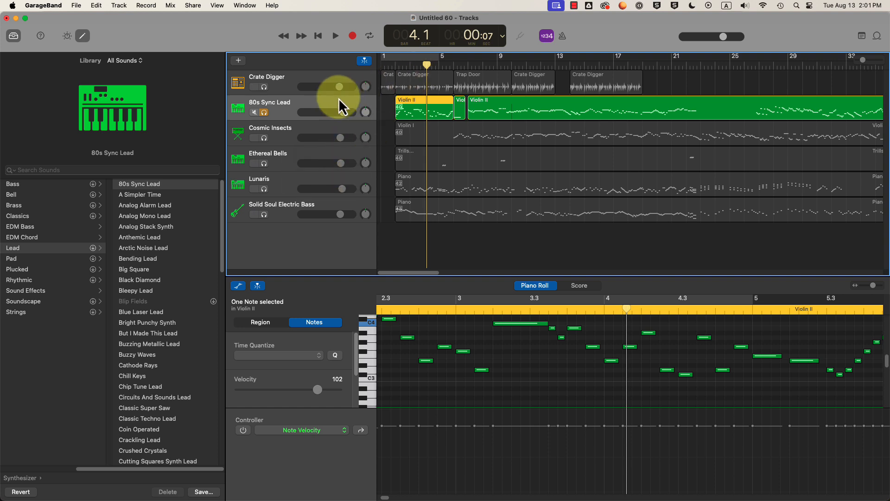
click(263, 112)
key(space)
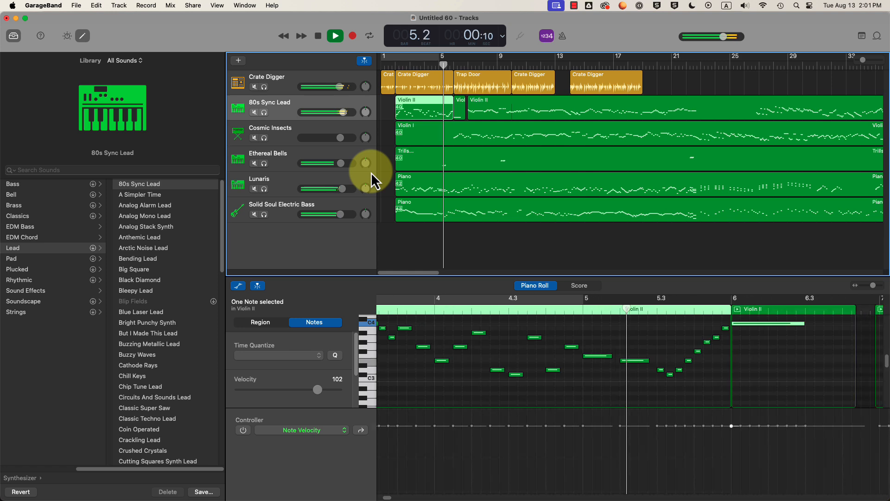
key(space)
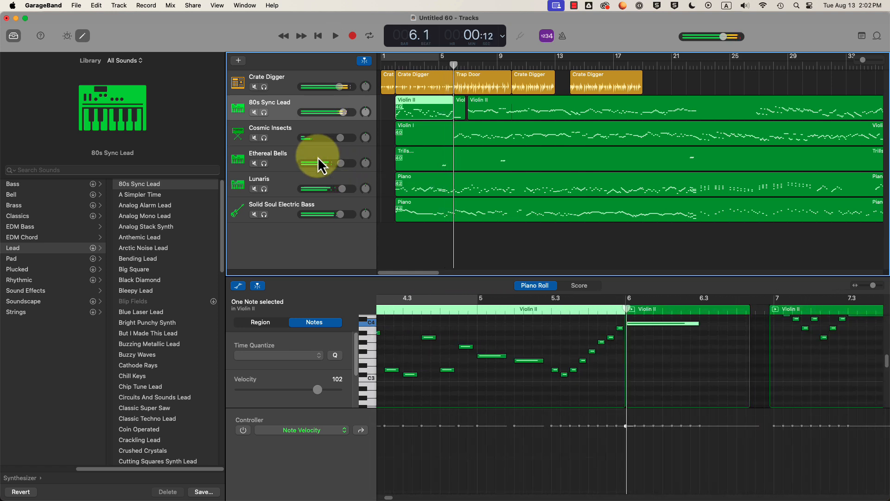
- Turn the Ethereal Bells track down to -5.5 dB with the playhead at bar 5.1
click(309, 155)
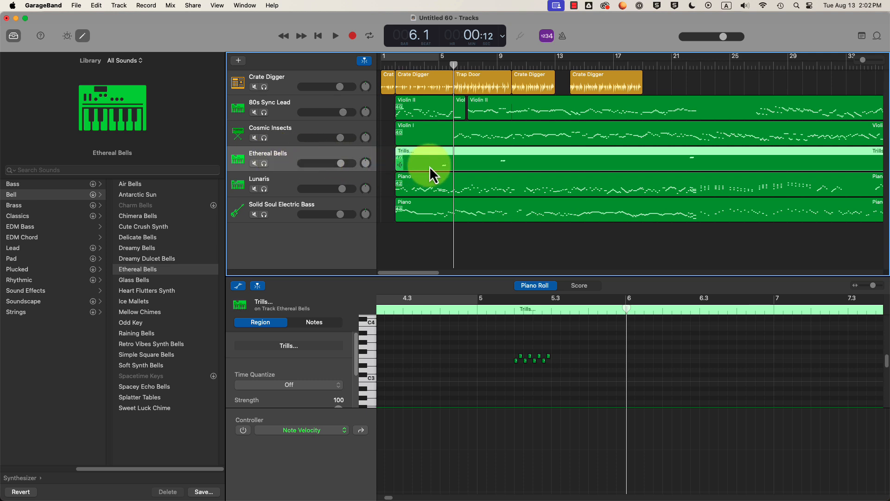
drag(453, 66, 438, 67)
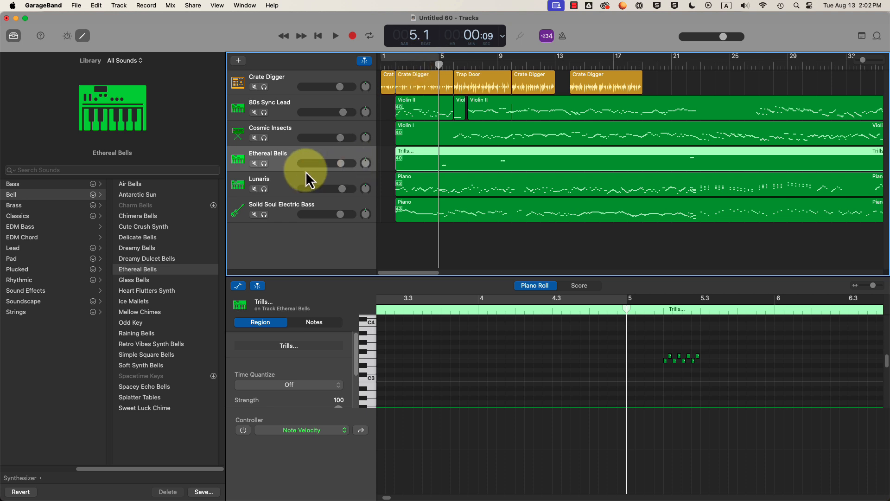
drag(341, 163, 312, 163)
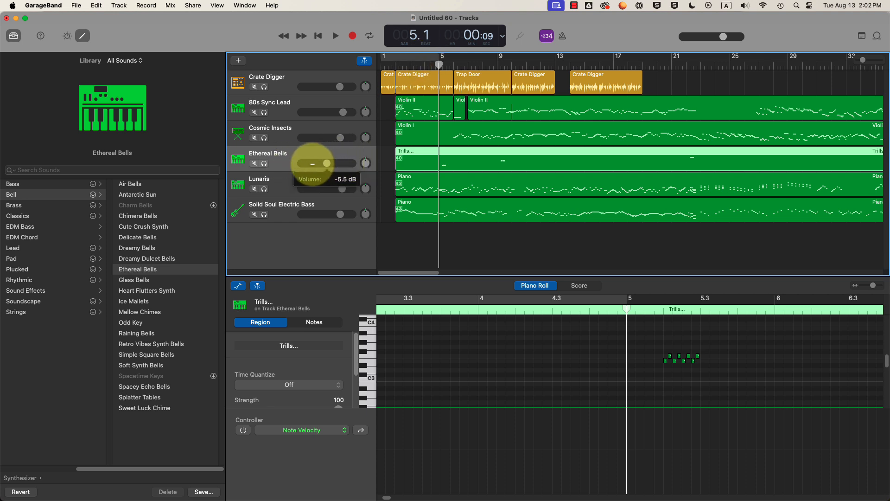
- Switch the track to the Raining Bells sound, raise its volume to maximum, and play to listen
click(131, 335)
key(b)
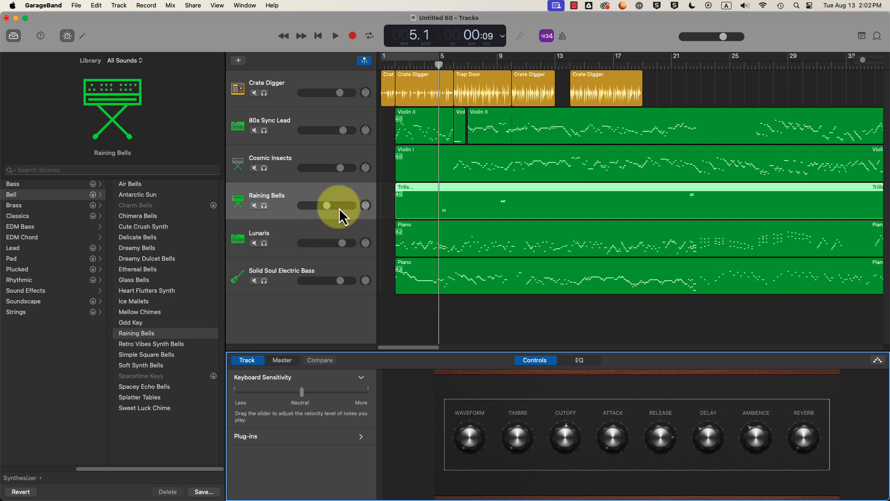
drag(339, 209, 419, 99)
key(space)
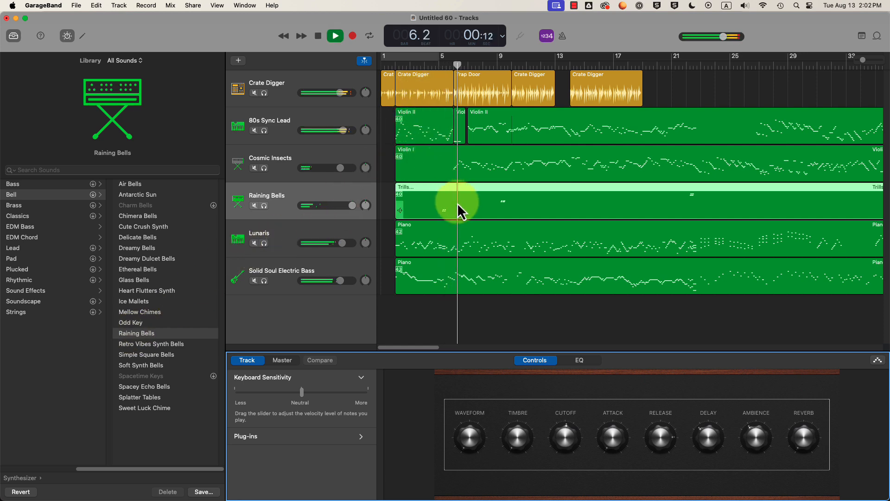
key(space)
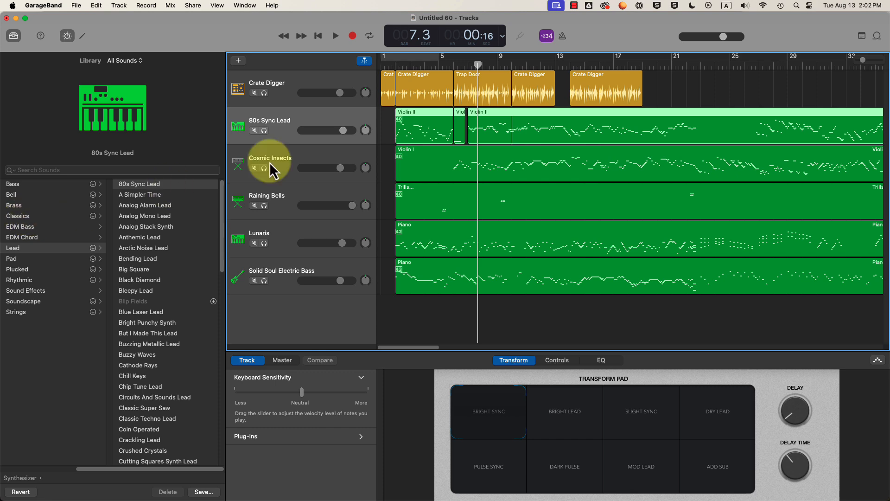
drag(477, 68, 457, 65)
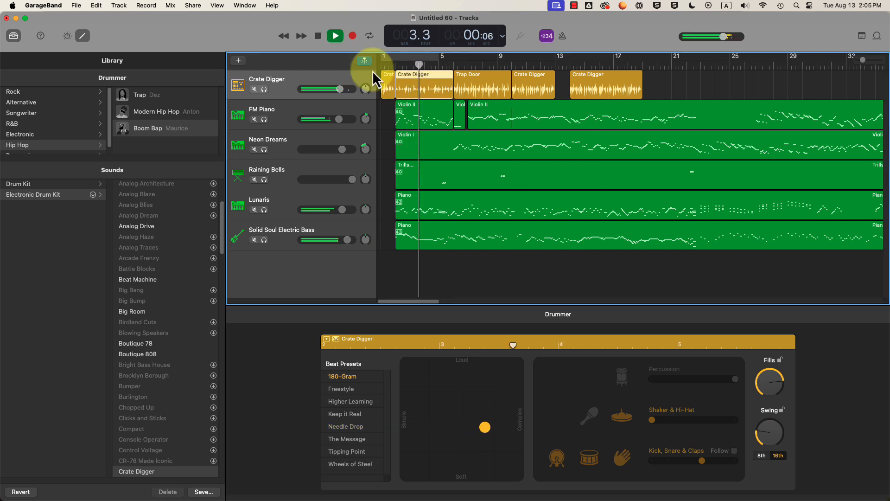
- Stop playback and shorten the Crate Digger drummer region by dragging its edge
key(space)
click(732, 99)
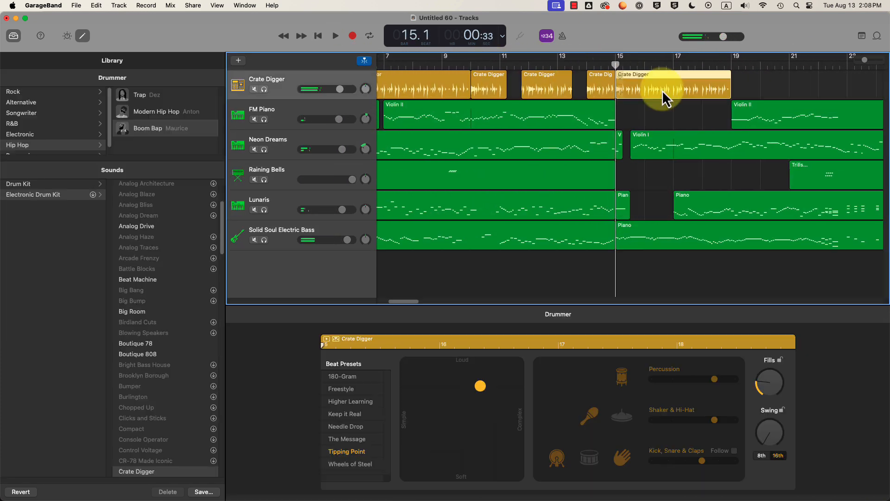
drag(662, 90, 630, 93)
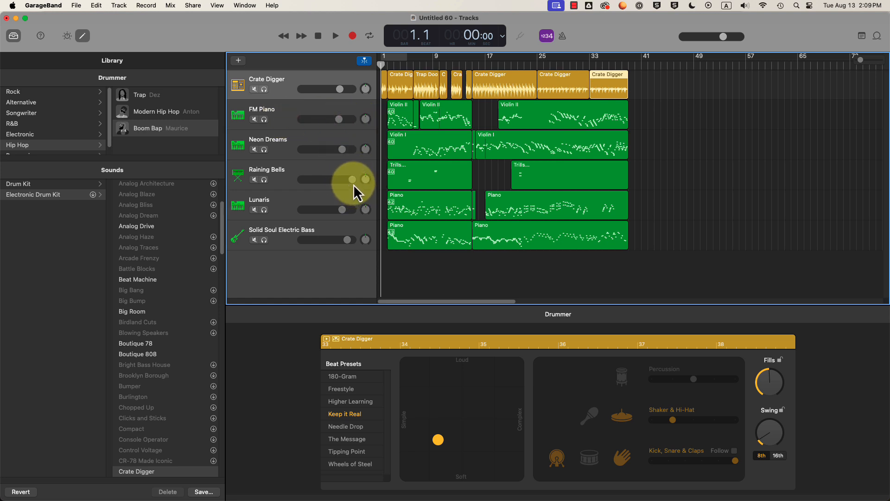
- Lower Raining Bells to +1.8 dB, then play the arrangement from bar 1
drag(352, 182, 332, 181)
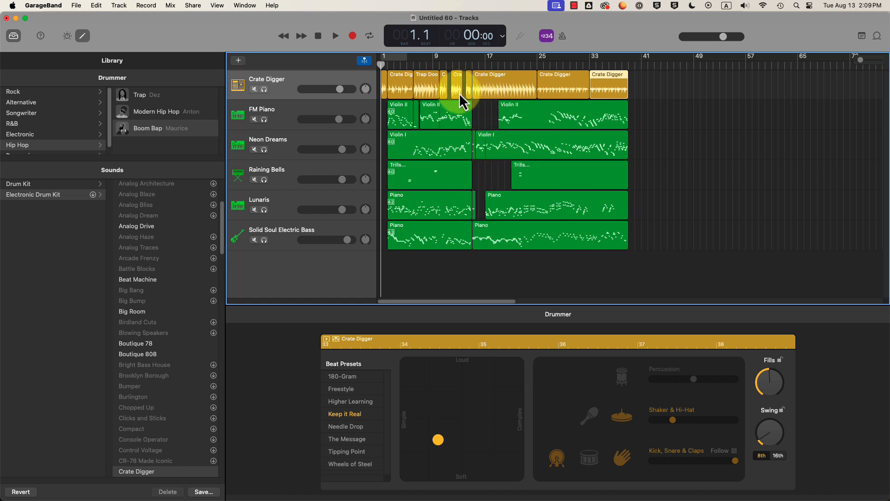
click(497, 65)
drag(497, 66, 372, 68)
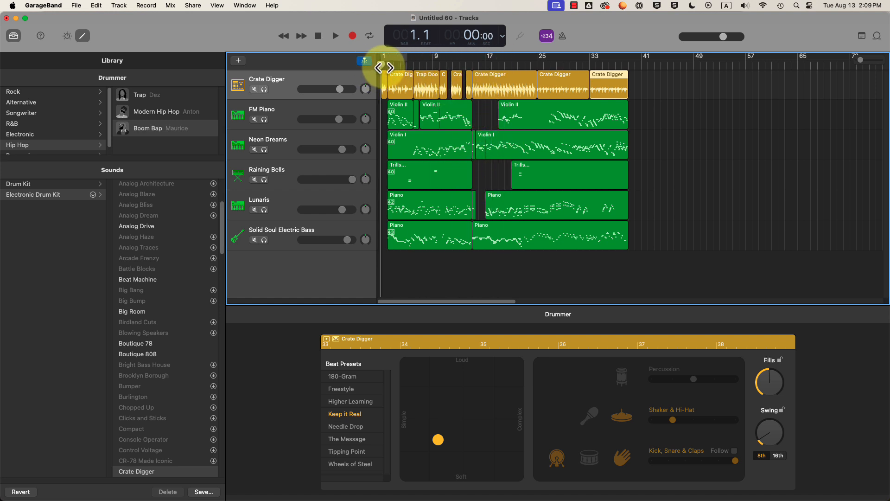
key(space)
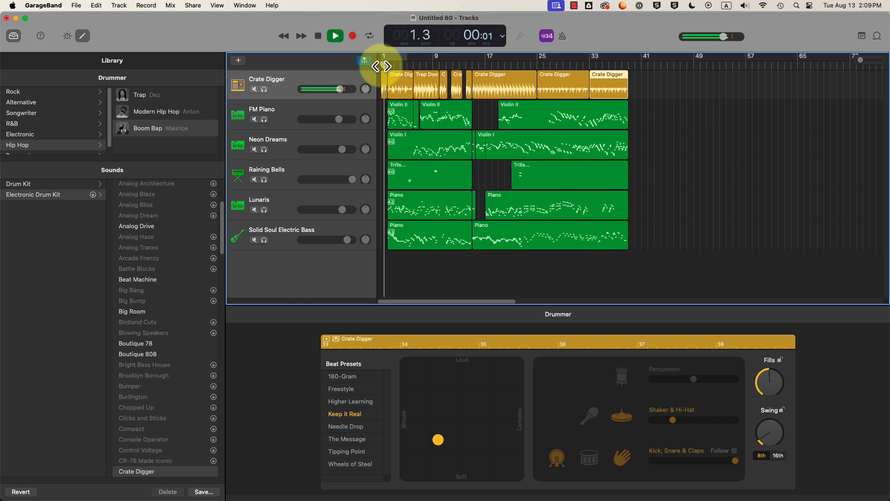
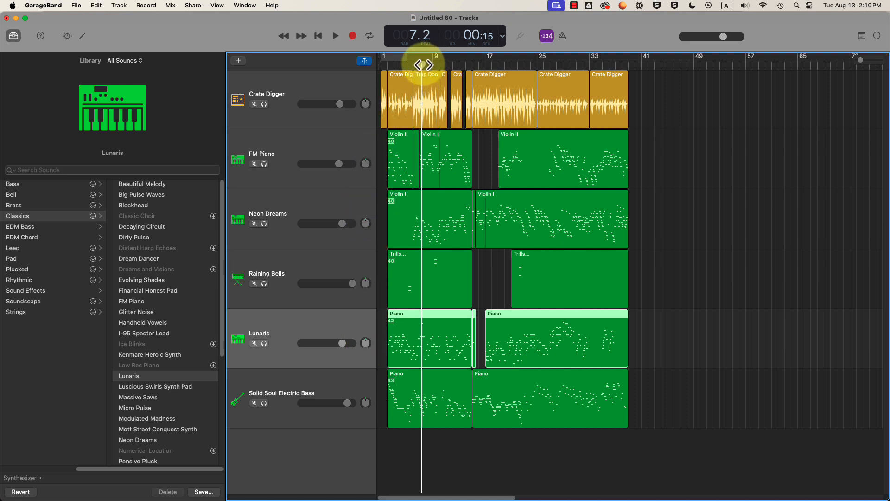
- Pan Lunaris left to -28 and Neon Dreams right to +27, then play from bar 1
drag(422, 64, 390, 67)
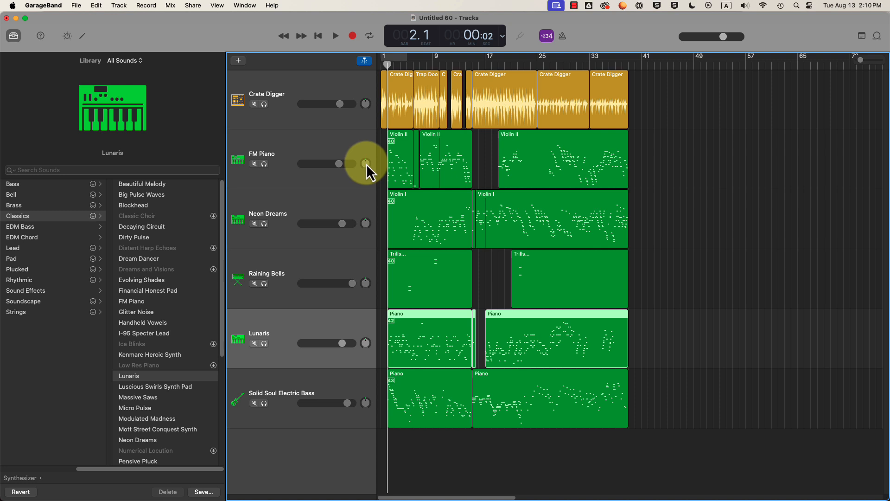
click(336, 388)
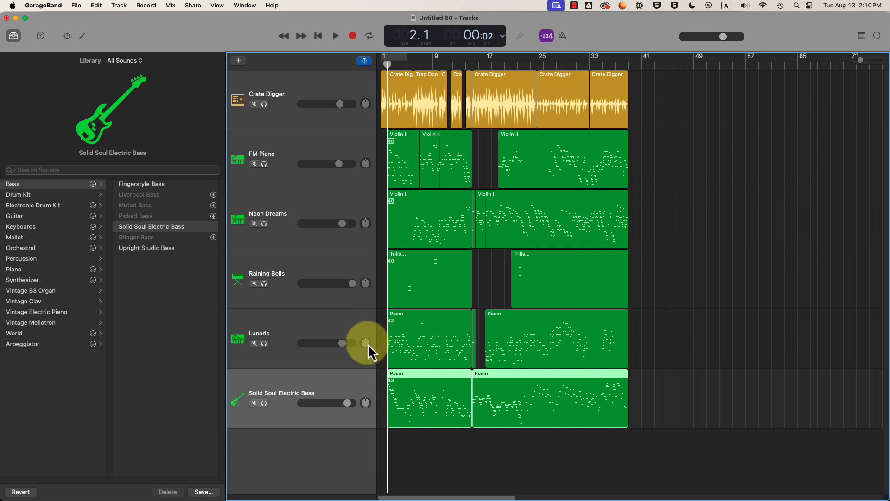
drag(365, 343, 362, 349)
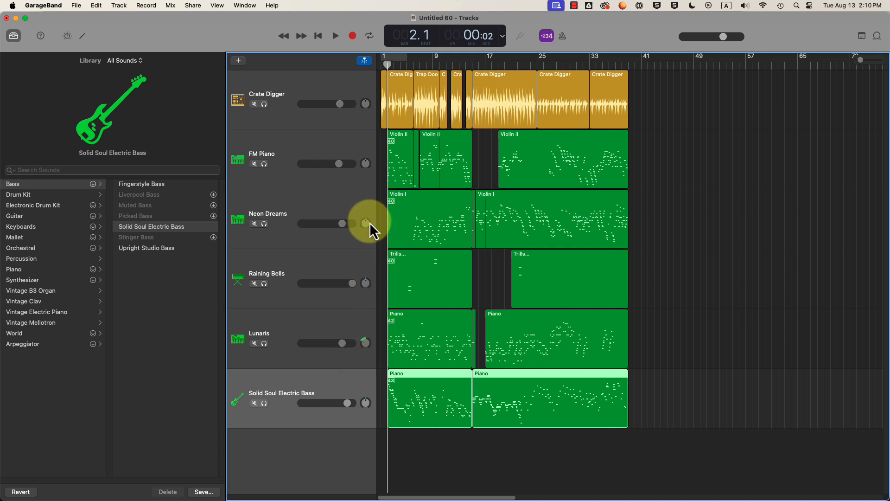
drag(366, 224, 369, 212)
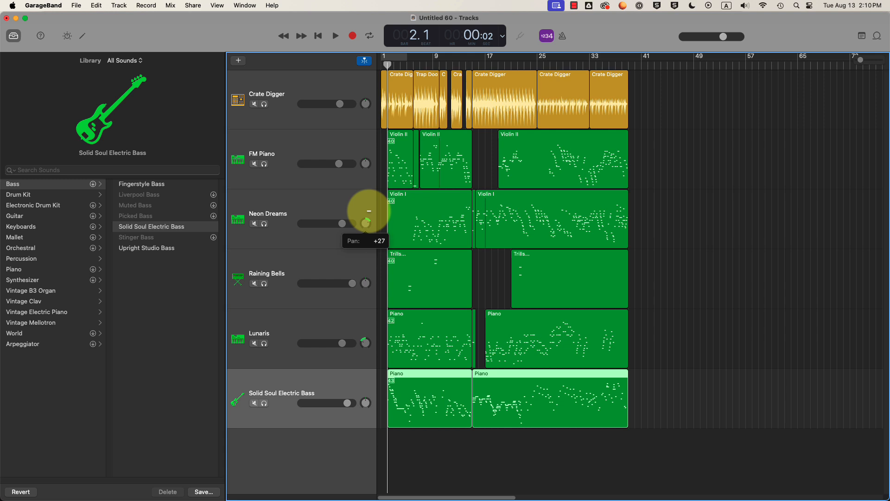
drag(369, 211, 369, 210)
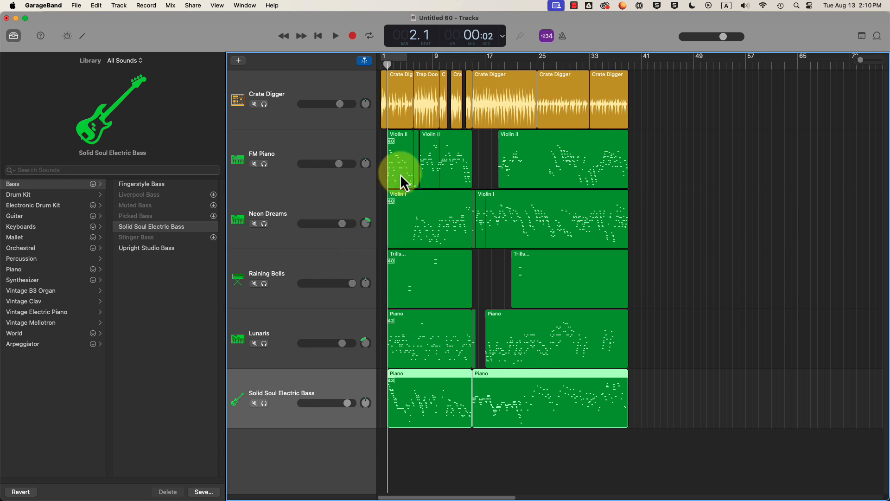
mouse_move(388, 64)
mouse_down()
mouse_move(418, 68)
mouse_move(373, 70)
mouse_up()
key(space)
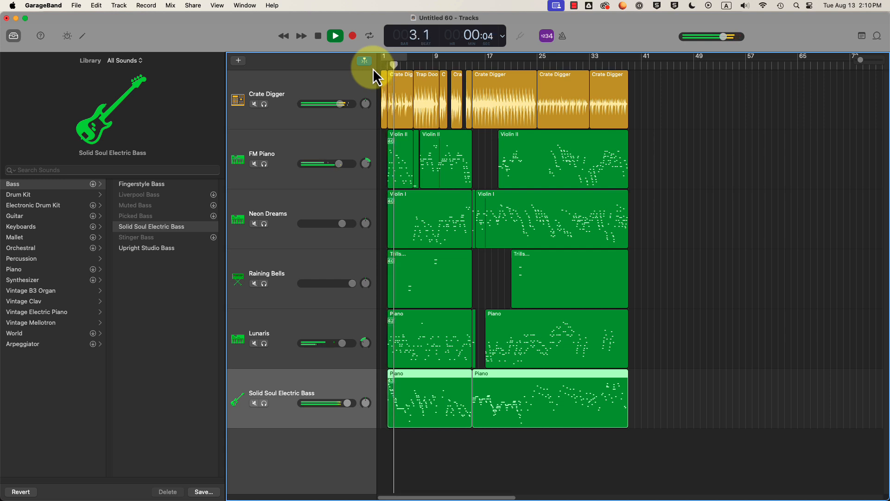
- Listen from bar 6, zoom the timeline in, and play from bar 10 through bar 16
click(413, 66)
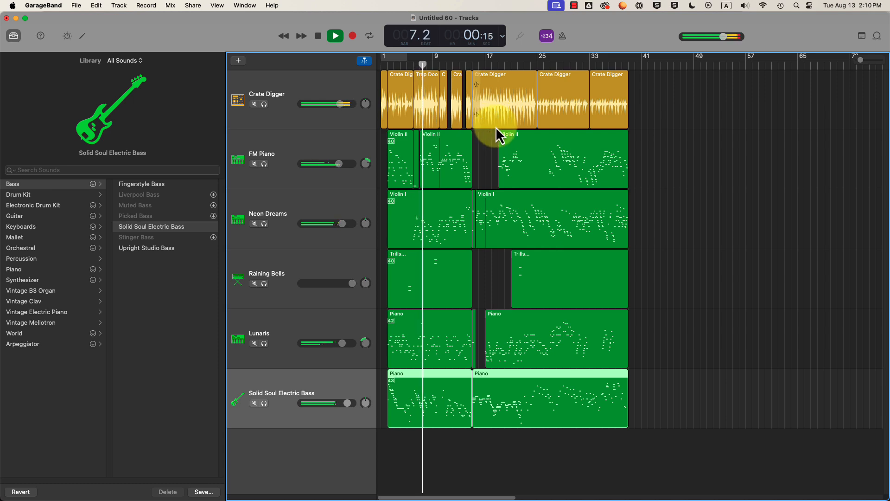
key(space)
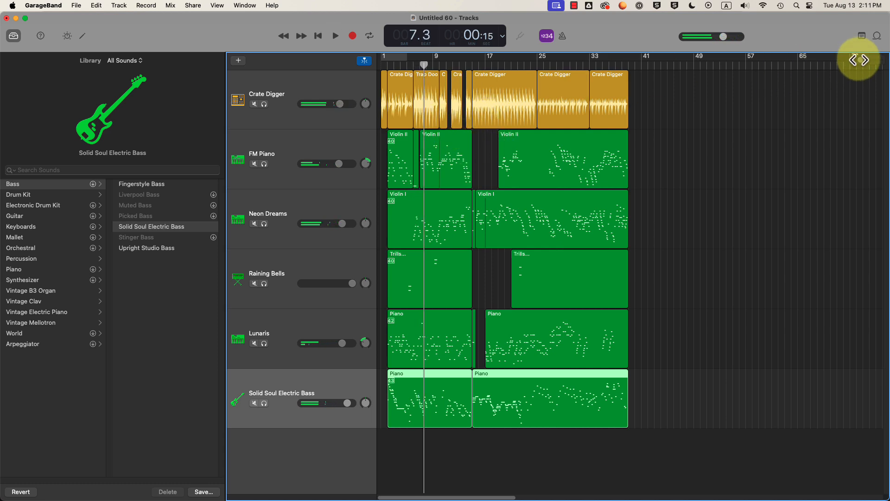
drag(860, 59, 868, 60)
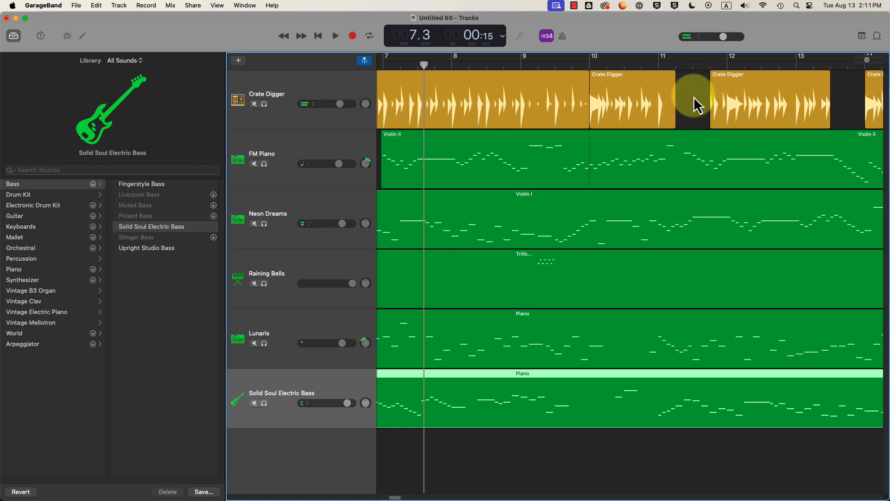
click(593, 65)
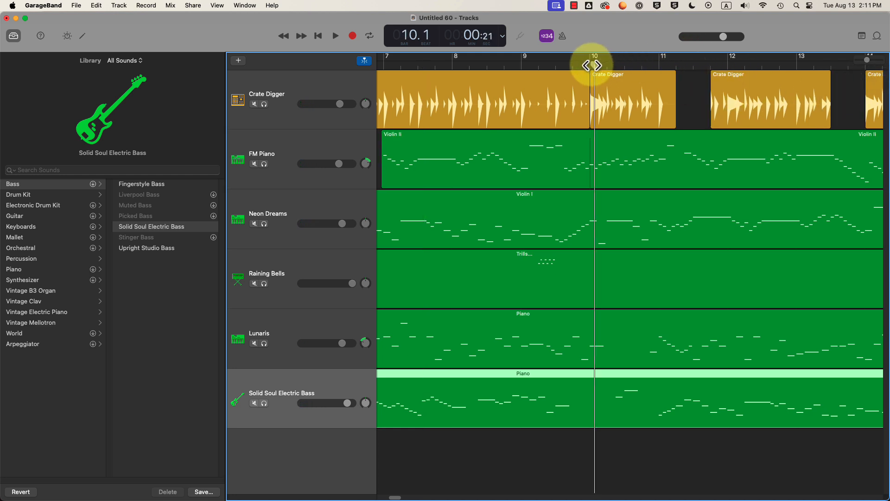
key(space)
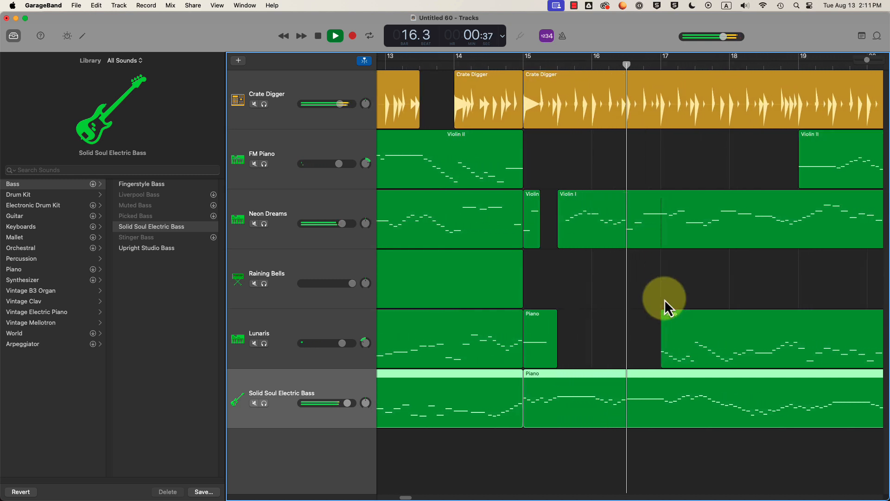
key(space)
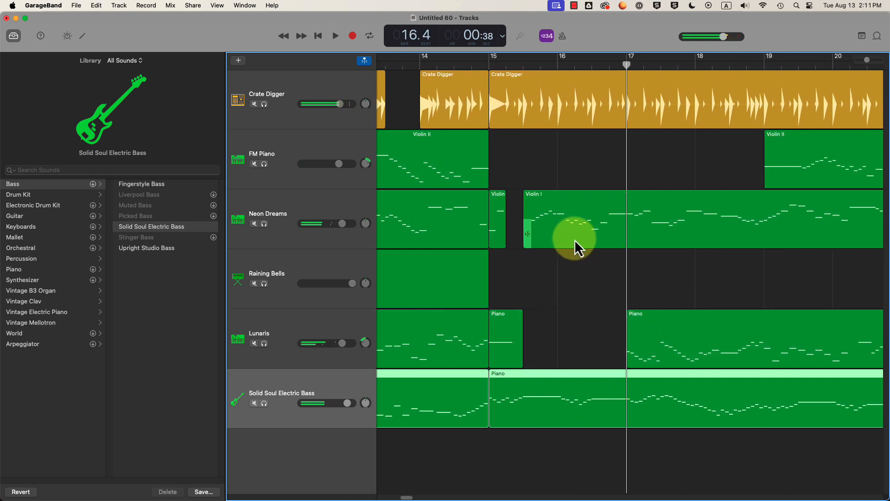
- Trim the second Violin I region on Neon Dreams to start at bar 17
click(575, 239)
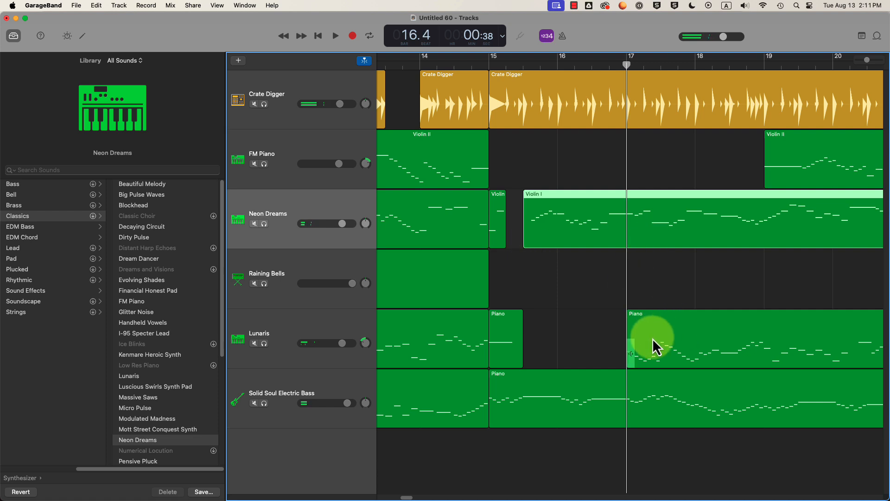
click(552, 407)
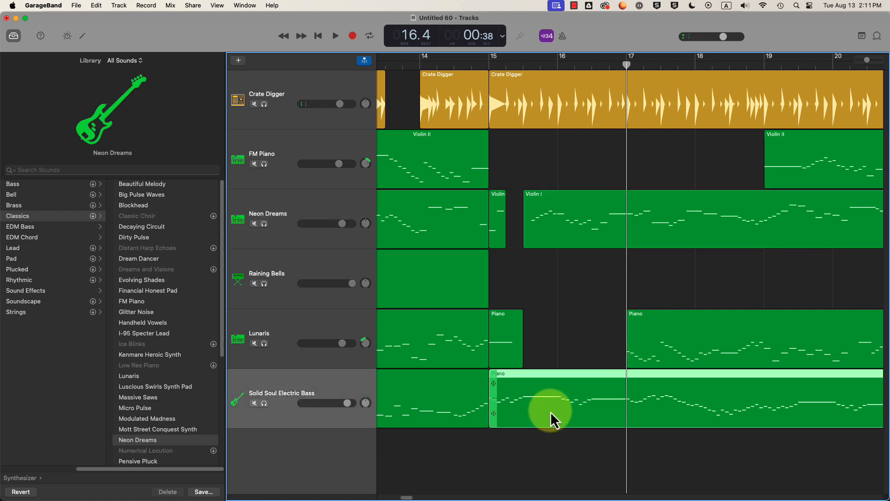
click(549, 235)
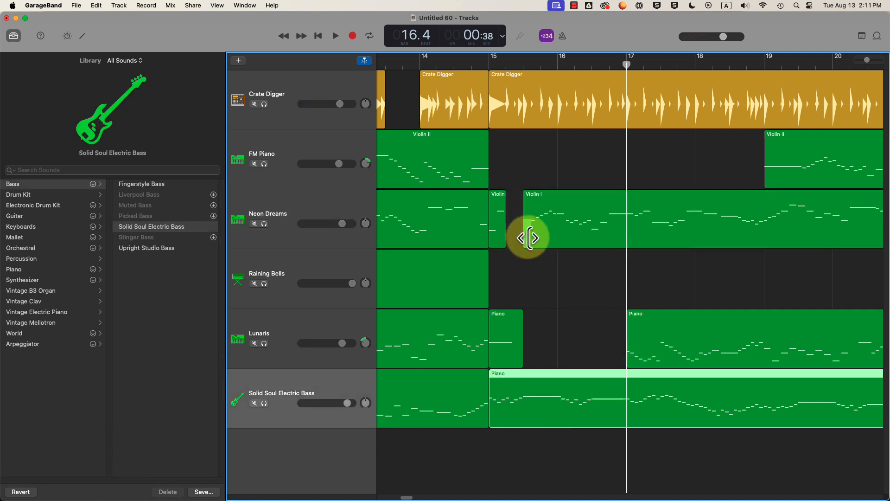
drag(529, 238, 633, 237)
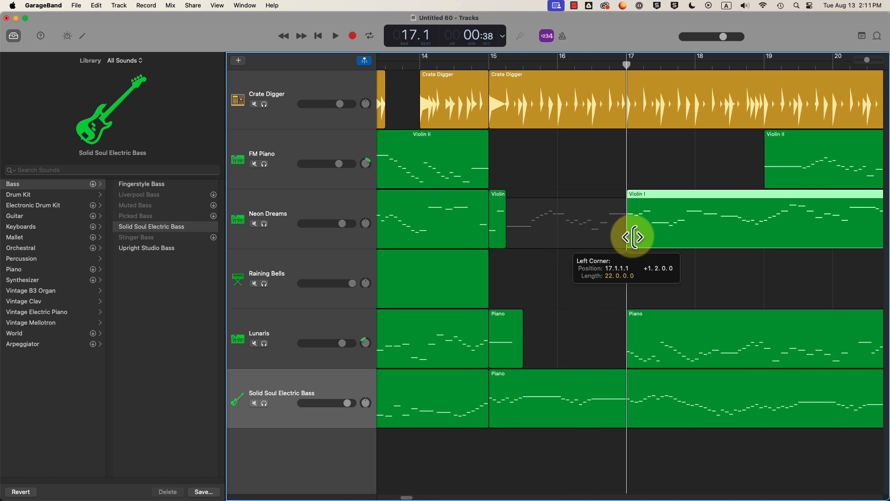
- Play back from about bar 14, then trim the Lunaris Piano region past bar 17 and replay
click(483, 62)
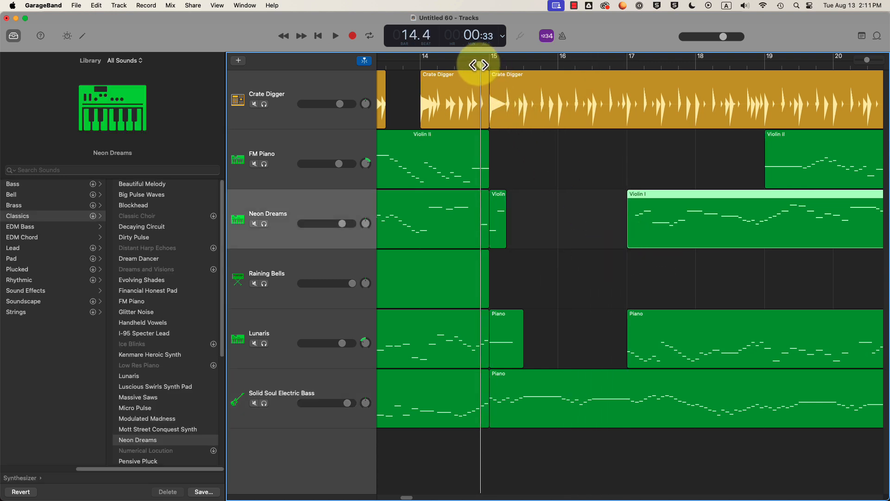
key(space)
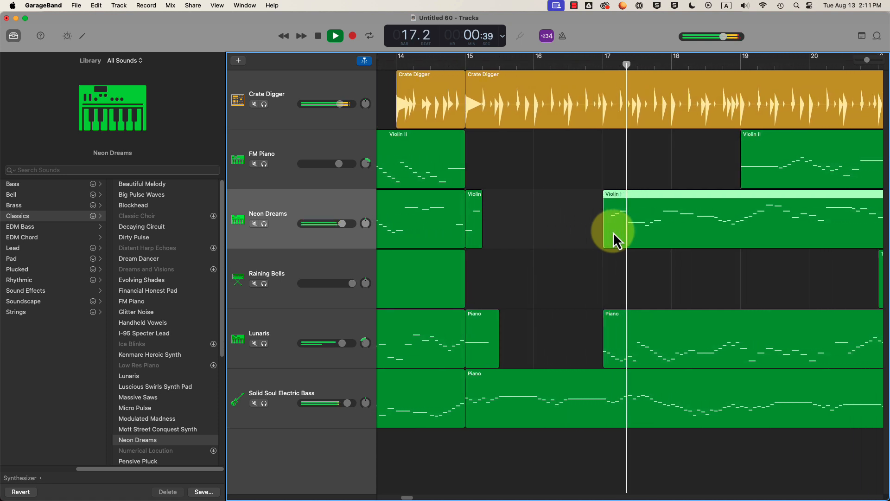
key(space)
drag(595, 360, 626, 356)
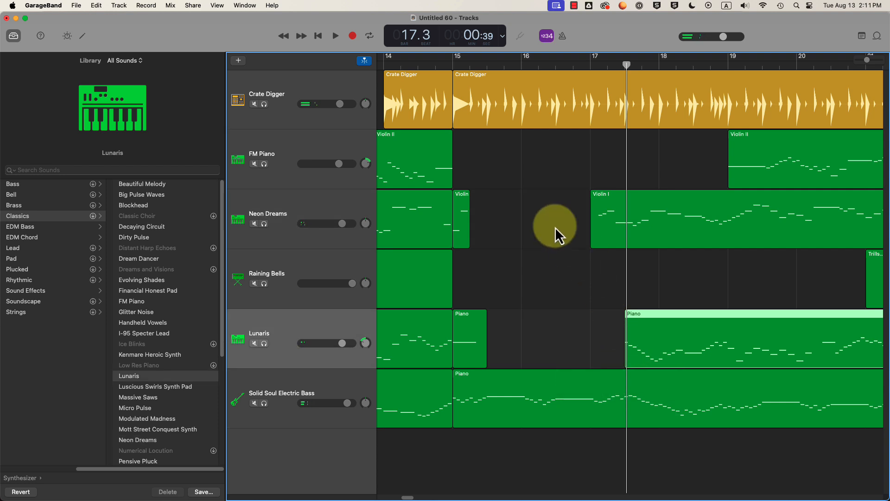
double_click(577, 66)
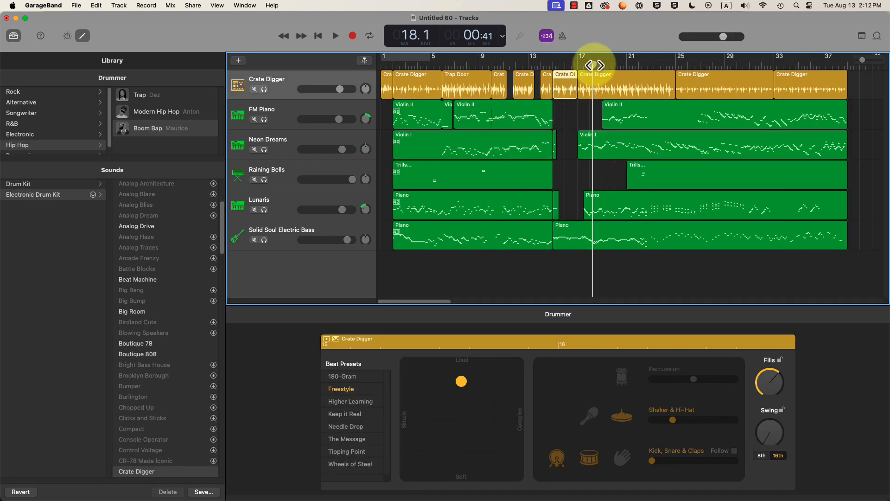
- Move the playhead near the song's start and adjust the LCD display mode
drag(594, 65, 399, 66)
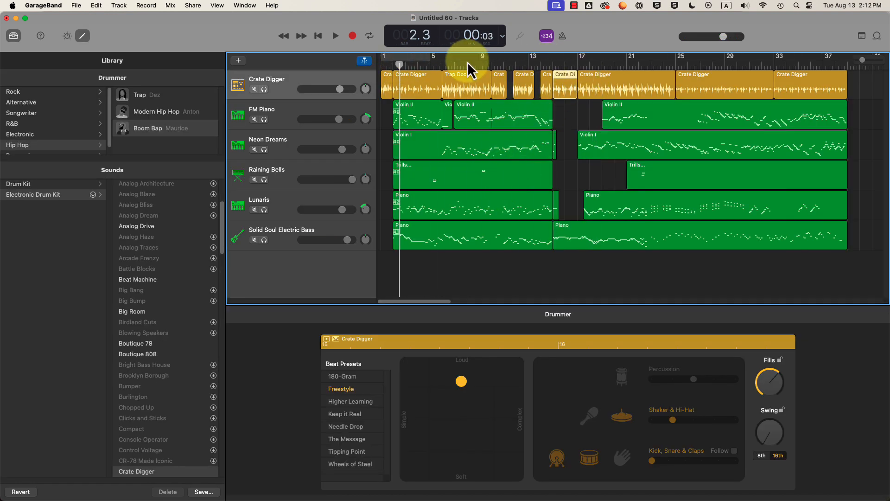
click(503, 37)
click(513, 30)
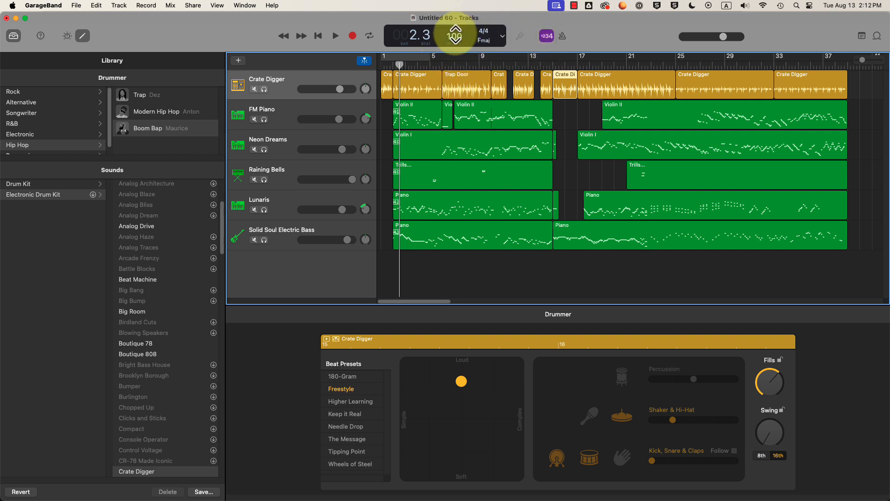
click(503, 37)
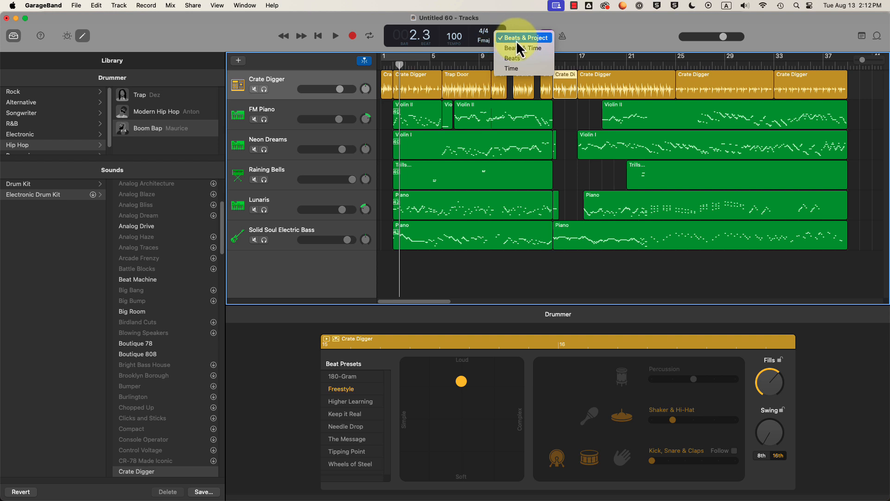
click(517, 41)
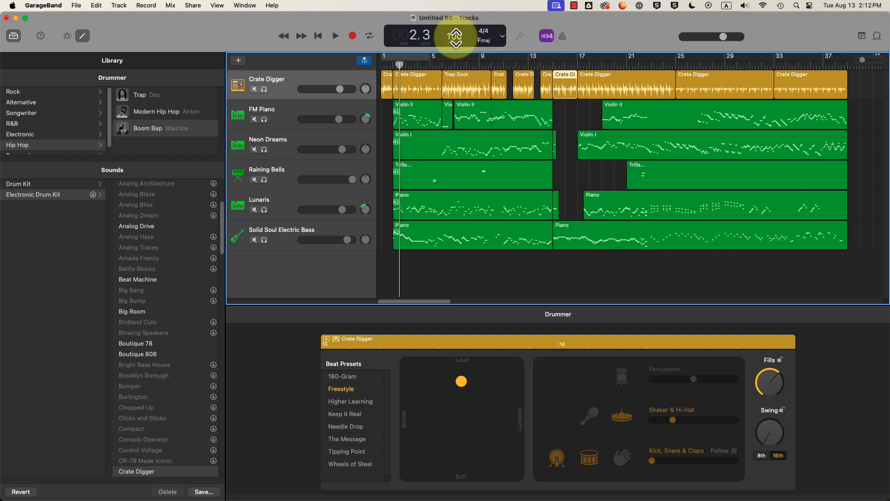
- Return the playhead to bar 1, zoom in, and raise the tempo from 100 to 101 BPM
drag(399, 66, 381, 66)
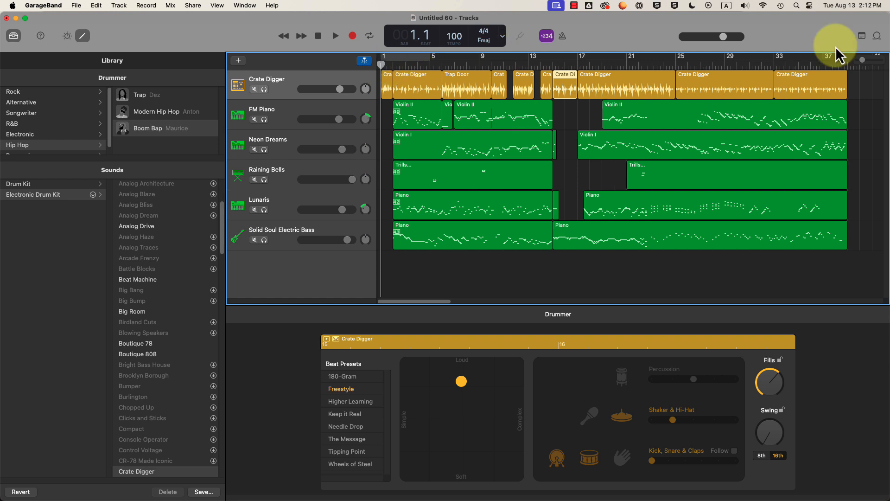
drag(863, 60, 869, 60)
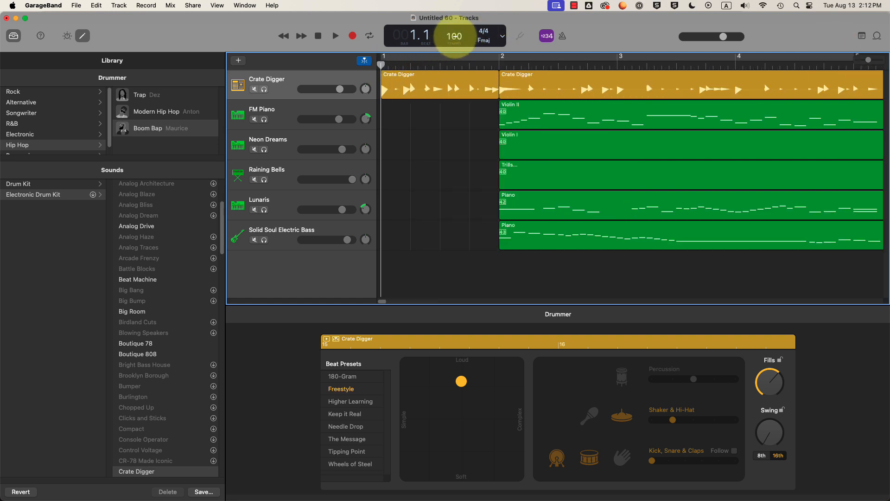
drag(454, 36, 455, 33)
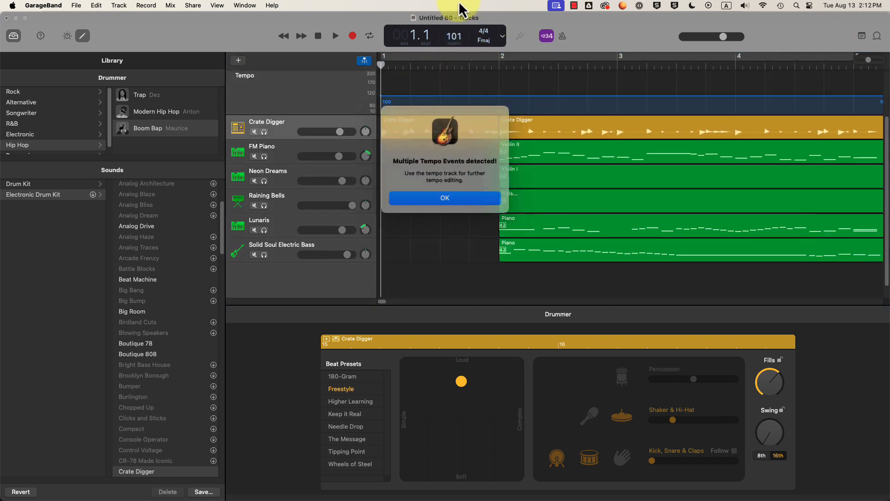
- Dismiss the multiple-tempo warning, raise the tempo to 151 BPM, and play to listen
click(443, 200)
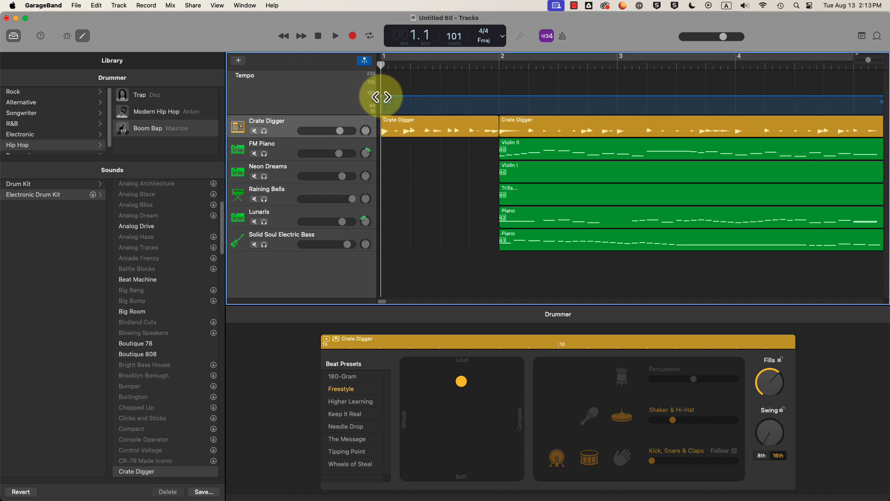
drag(381, 97, 384, 89)
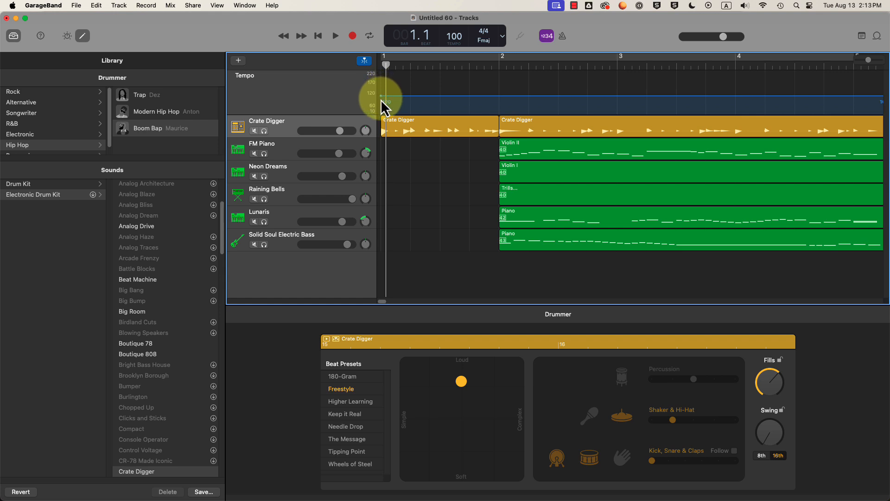
drag(380, 99, 382, 85)
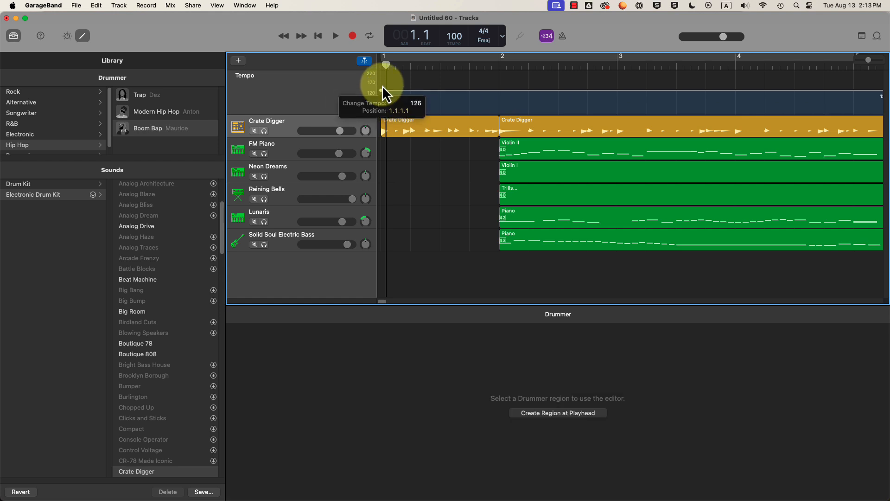
click(456, 37)
click(435, 196)
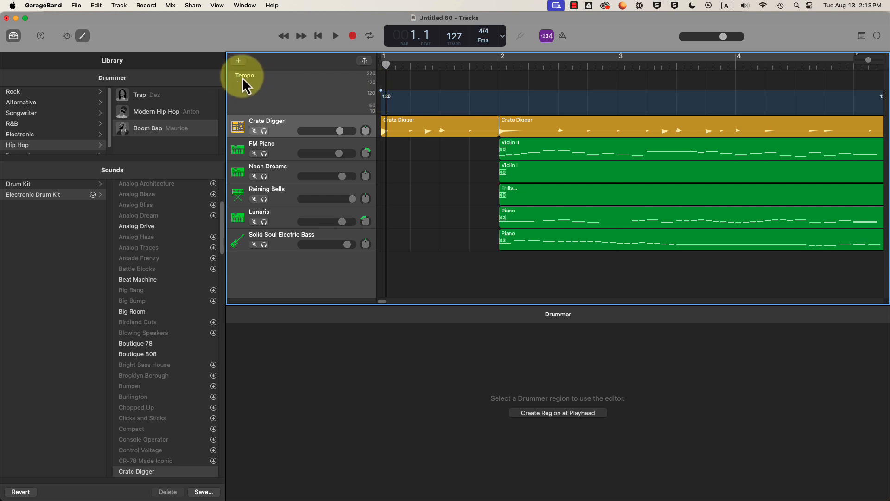
drag(381, 92, 411, 73)
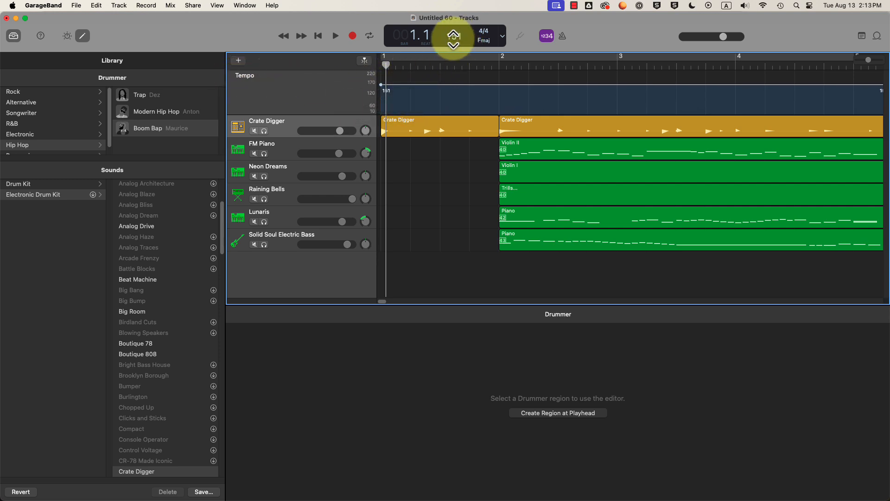
key(space)
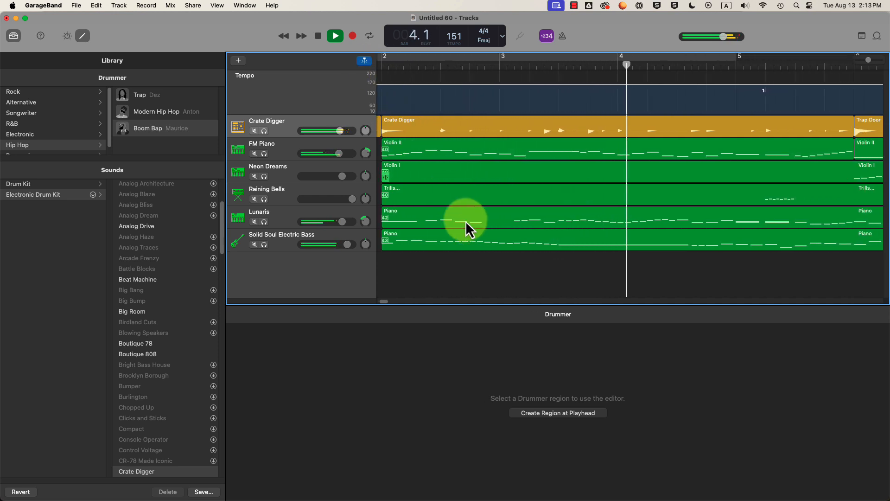
key(space)
- Lower the tempo to about 81 BPM and play from bar 2 to compare
drag(388, 301, 361, 302)
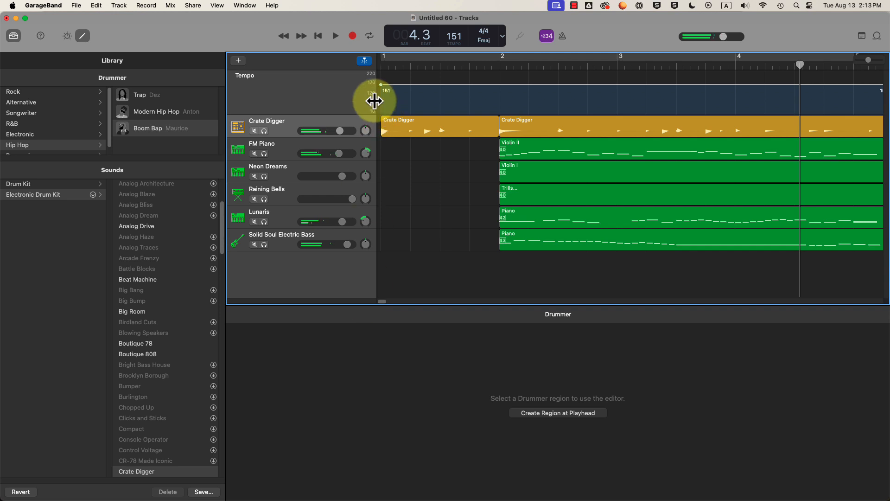
drag(381, 88, 375, 101)
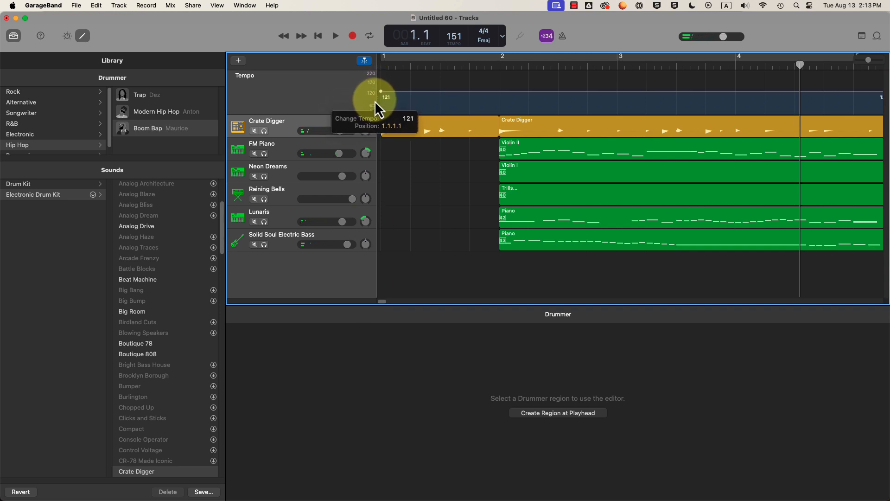
click(499, 65)
key(space)
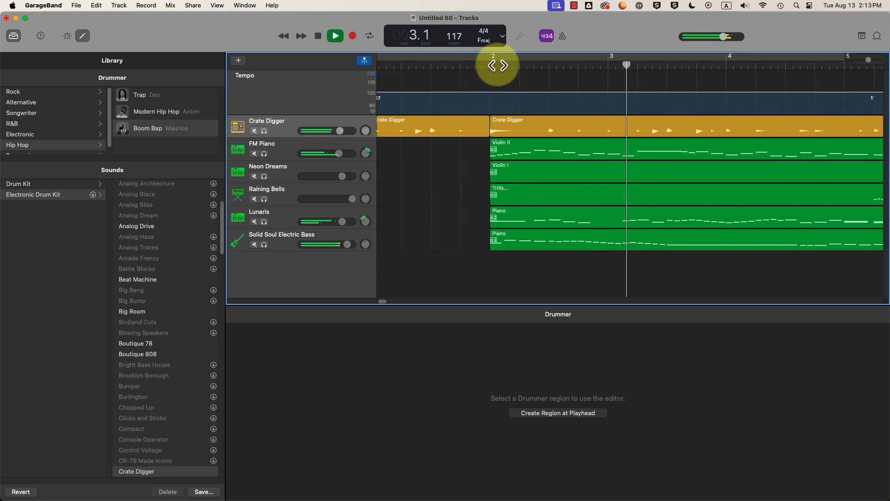
key(space)
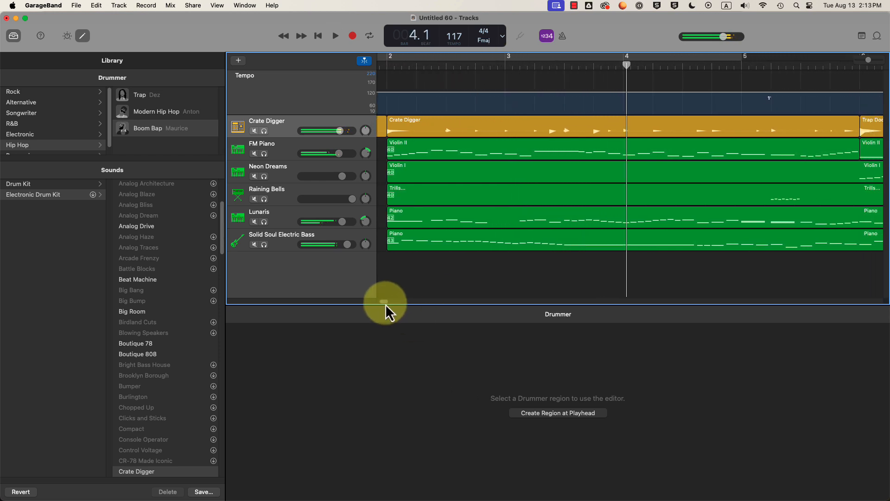
scroll(353, 292, left, 4)
mouse_move(381, 94)
mouse_down()
mouse_move(377, 111)
mouse_move(390, 108)
mouse_up()
click(497, 68)
key(space)
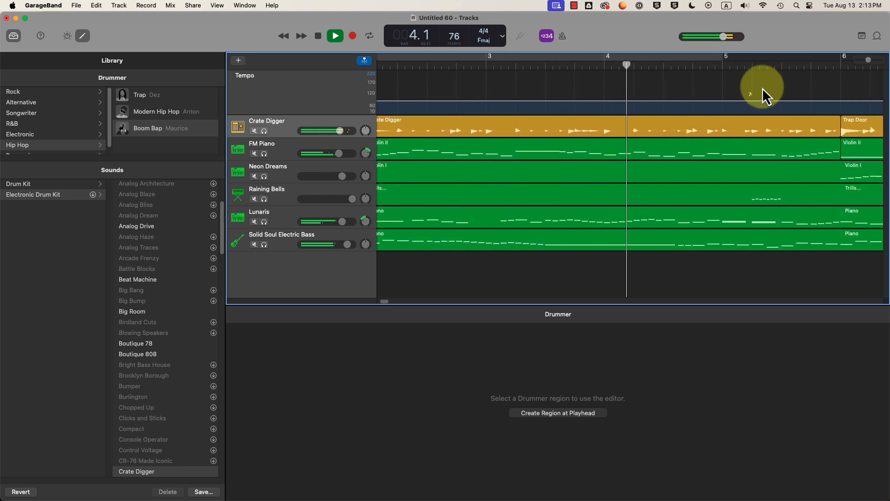
key(space)
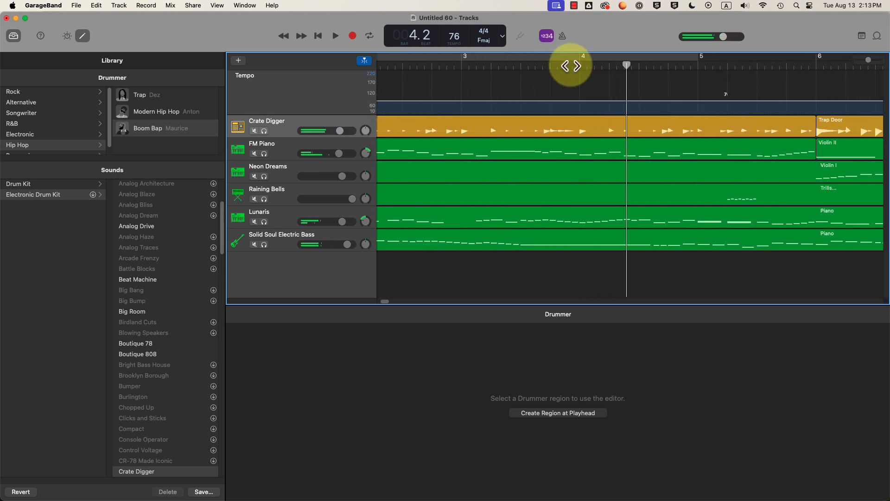
- Set the tempo back to 100 BPM and pull the project end in to where the music ends
drag(571, 66, 334, 67)
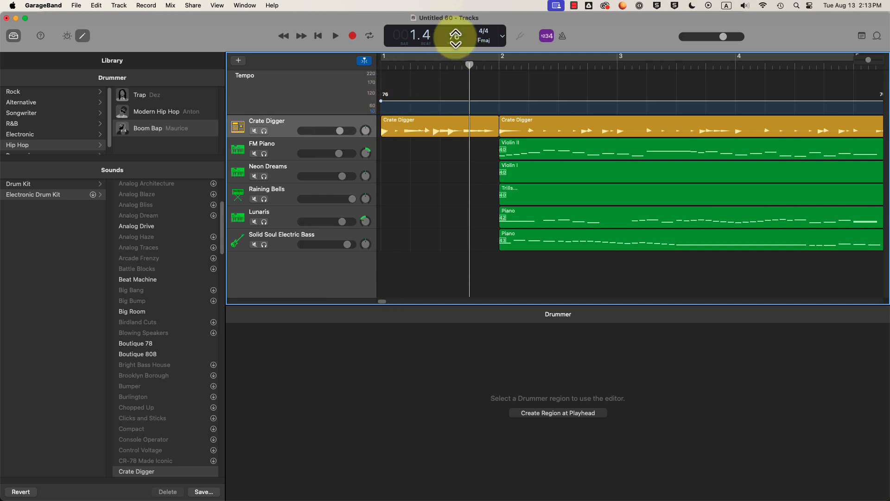
key(space)
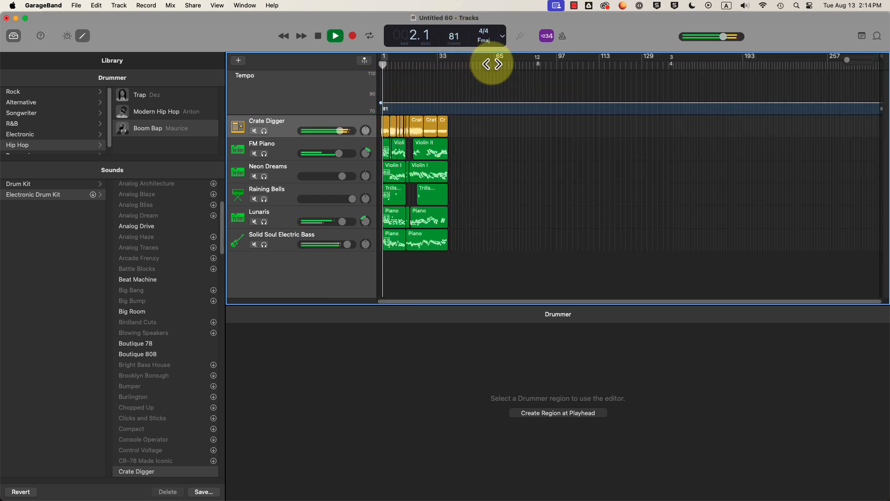
drag(456, 37, 461, 11)
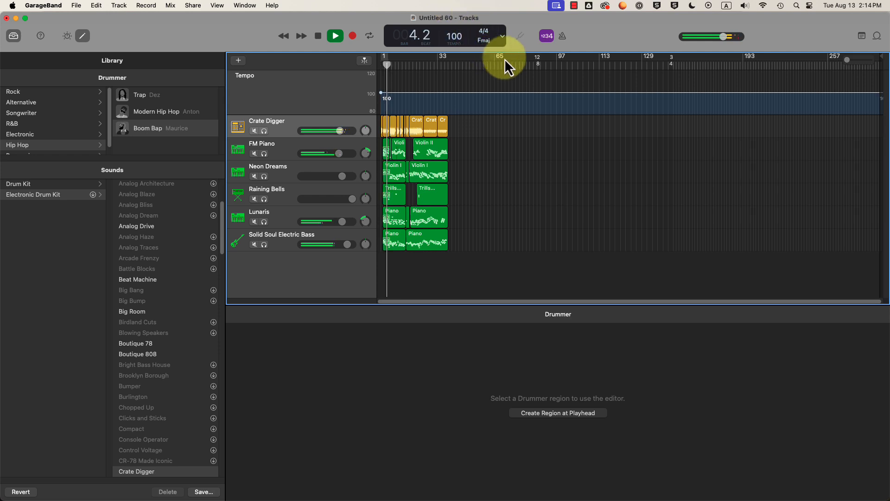
key(space)
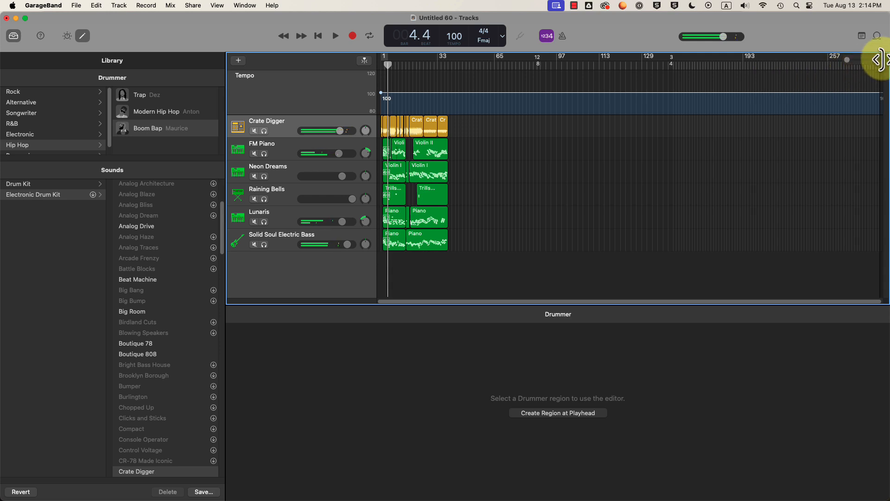
drag(876, 59, 453, 74)
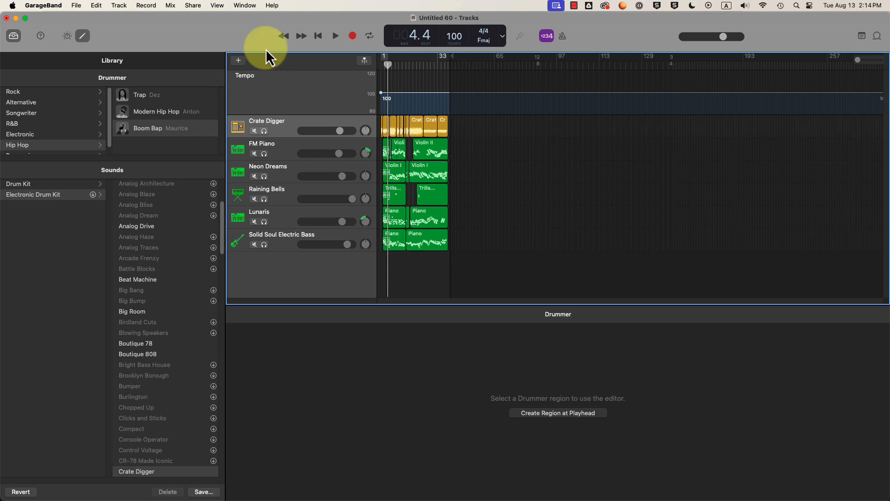
- Read the assignment's export and submission instructions in Chrome, then return to GarageBand
key(super+Tab)
key(super+Tab)
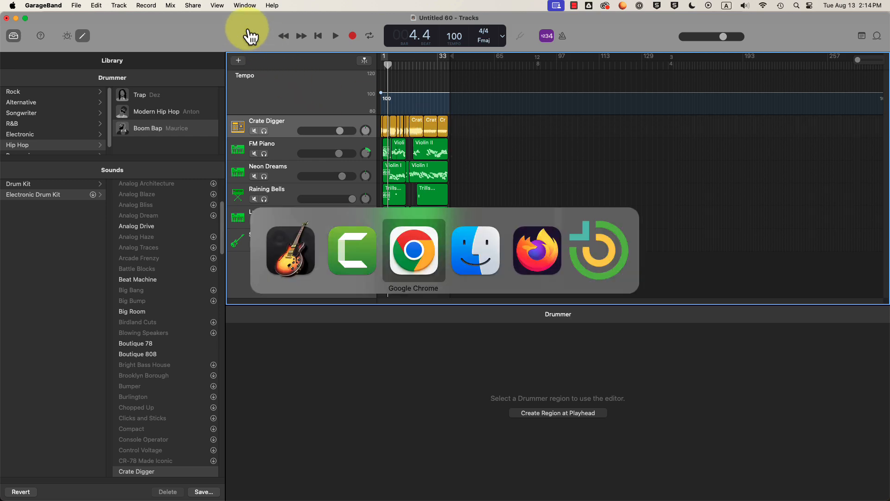
scroll(330, 282, up, 1)
scroll(327, 266, up, 6)
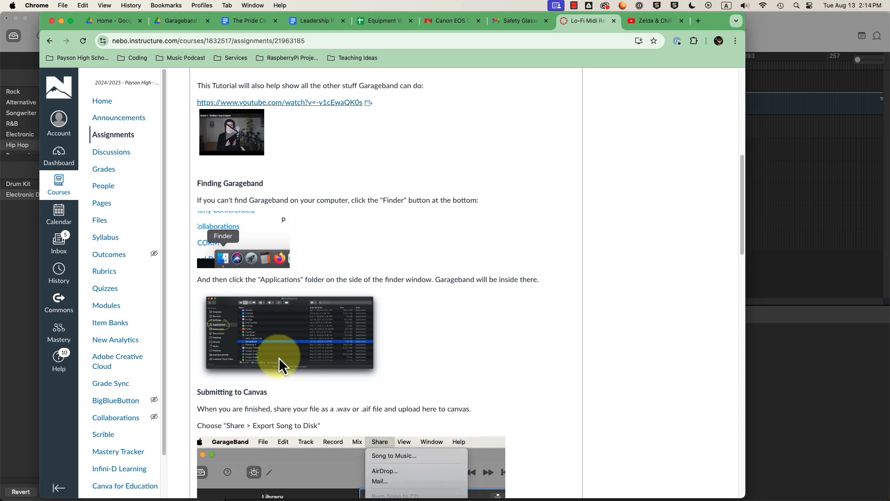
scroll(282, 364, down, 2)
drag(199, 316, 297, 349)
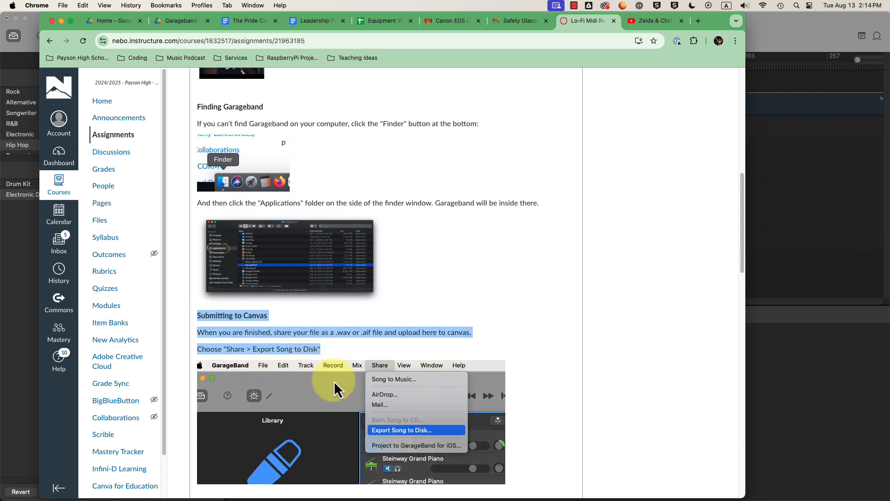
click(354, 359)
key(super+Tab)
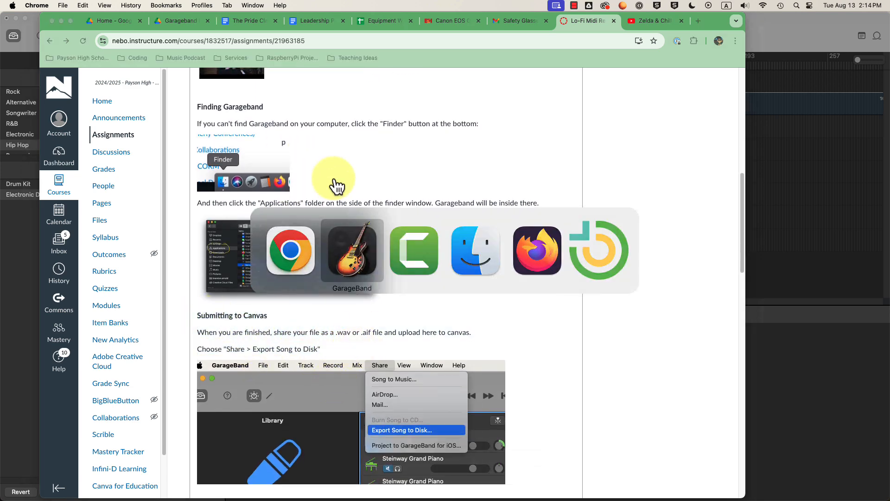
- Export the song to disk as a WAVE file with Uncompressed 16-bit quality
click(192, 5)
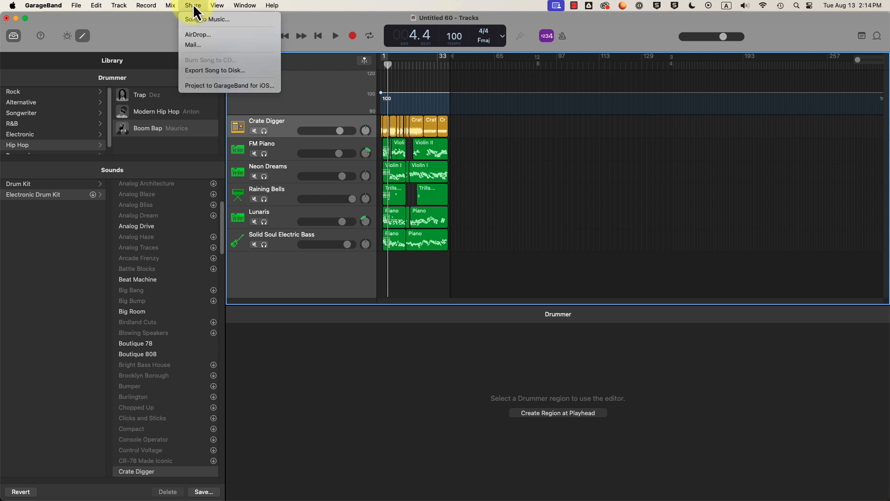
click(213, 71)
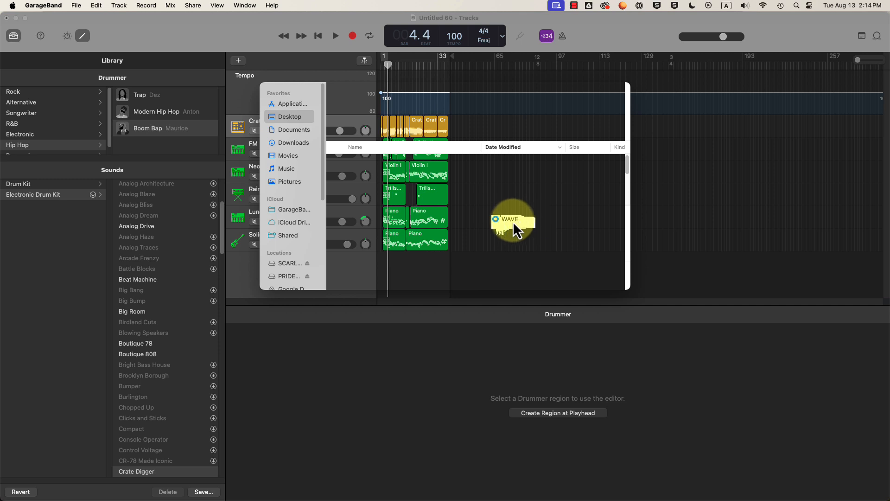
click(416, 219)
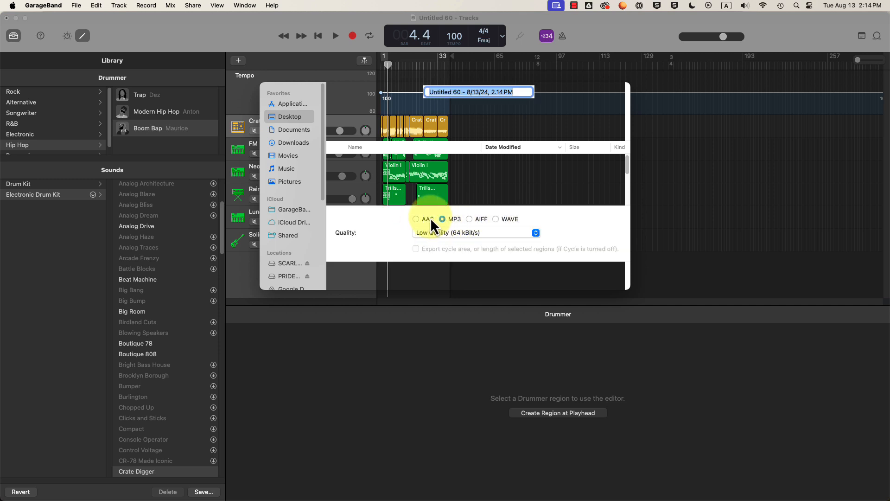
click(536, 234)
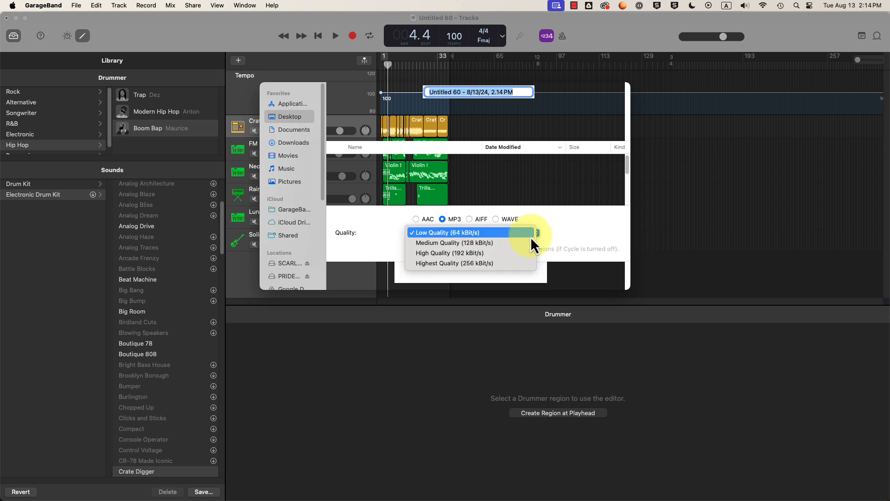
click(444, 265)
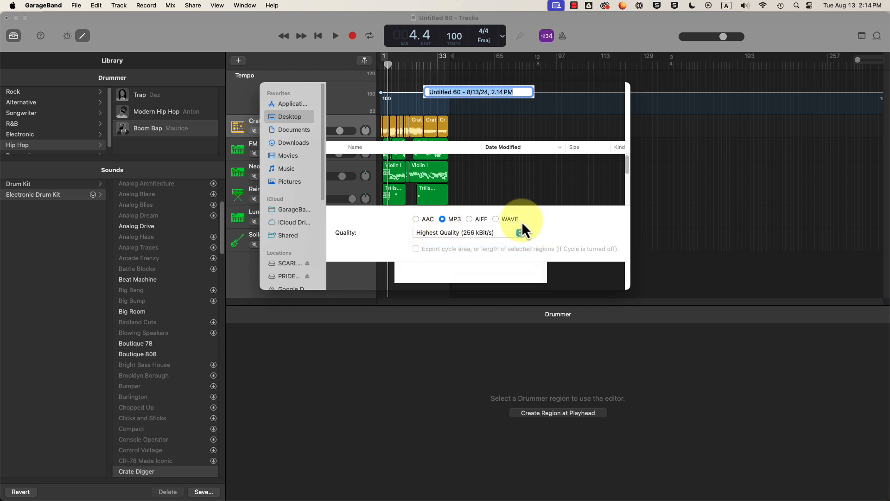
click(496, 220)
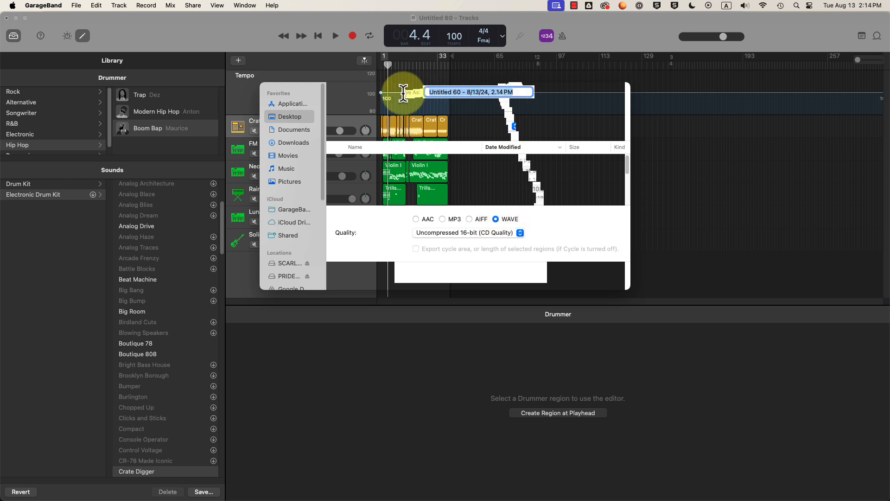
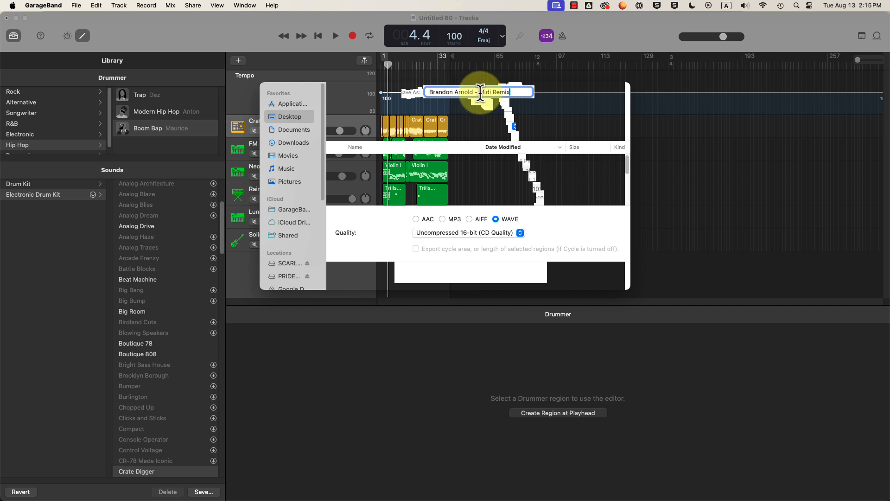
- Rename the export file to the student's name followed by 'Bach 2 violin Midi'
click(479, 92)
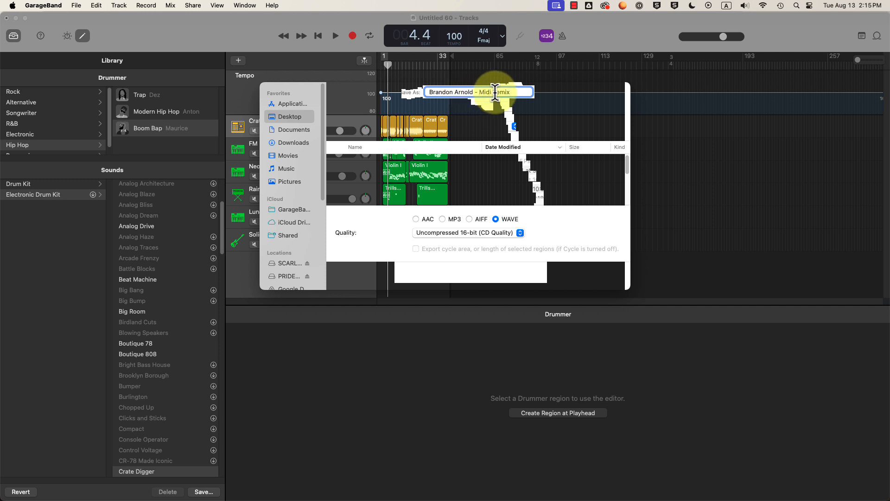
text(Bach )
text(- vi)
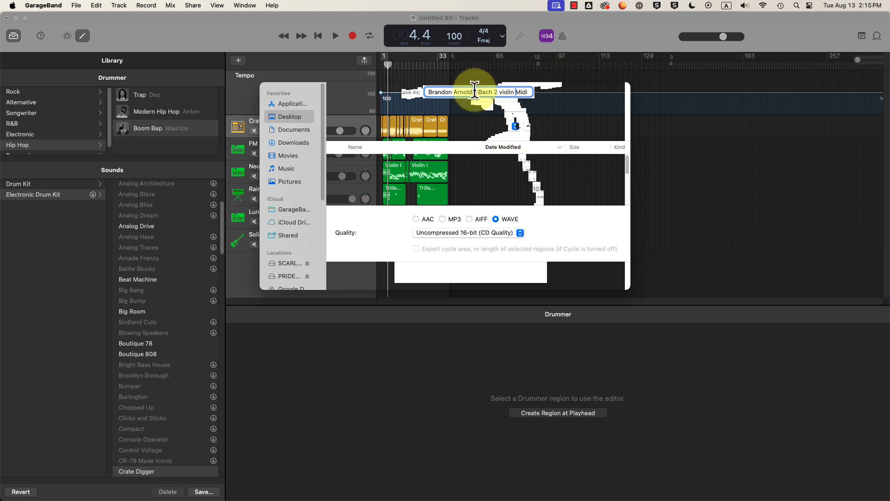
drag(478, 91, 531, 92)
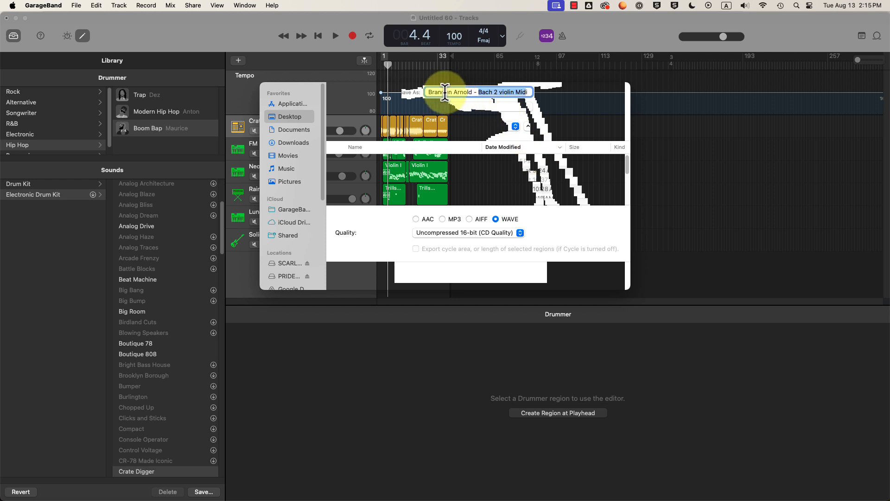
click(499, 91)
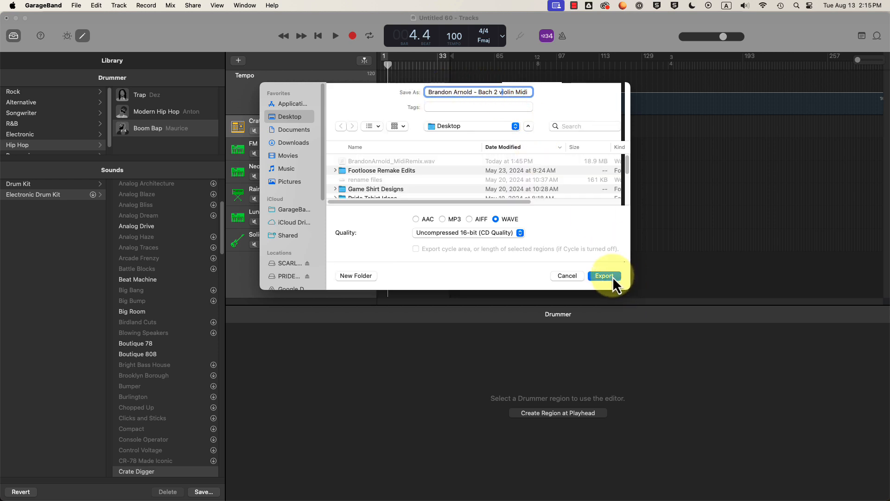
- Set the export location to Desktop, export the WAVE file, and hide GarageBand
click(527, 126)
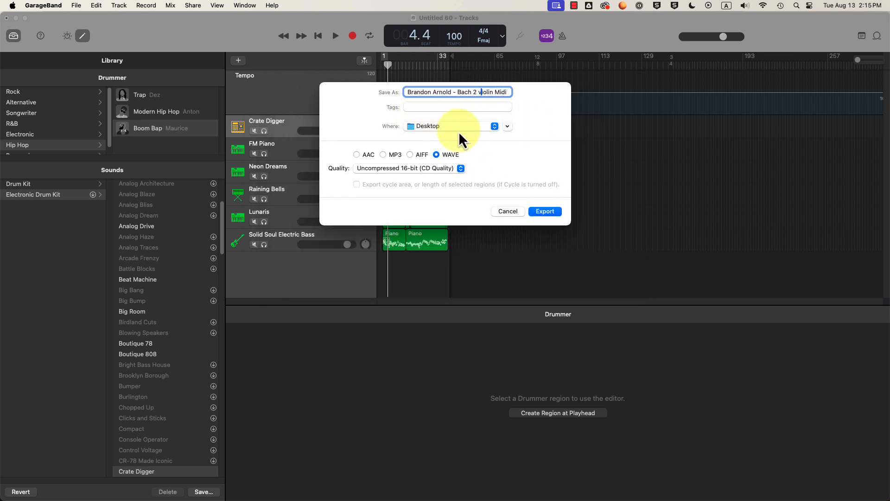
click(486, 128)
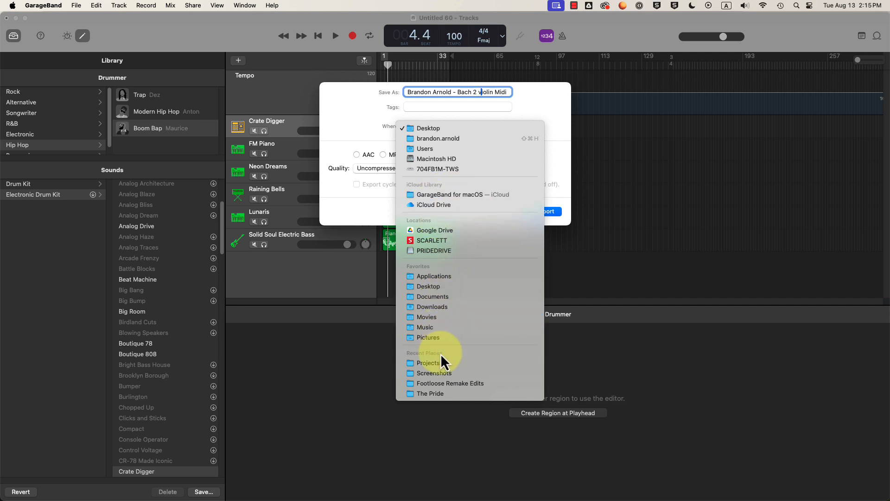
click(445, 194)
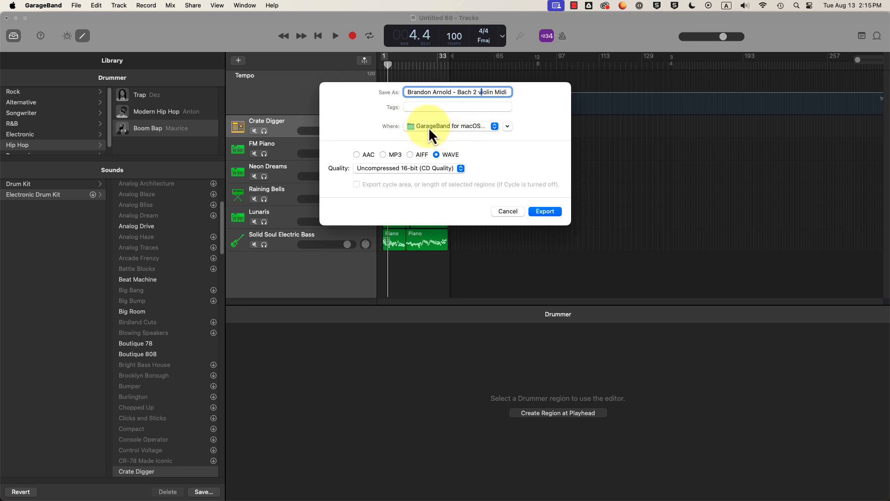
click(508, 126)
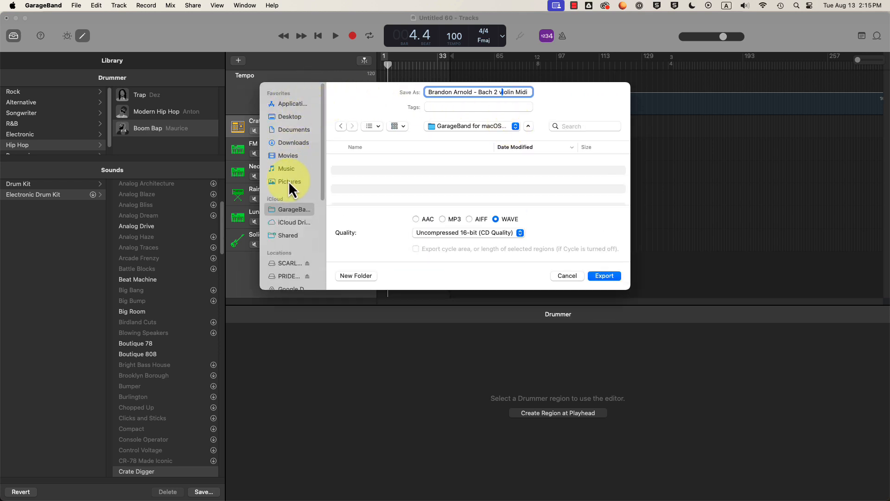
click(291, 117)
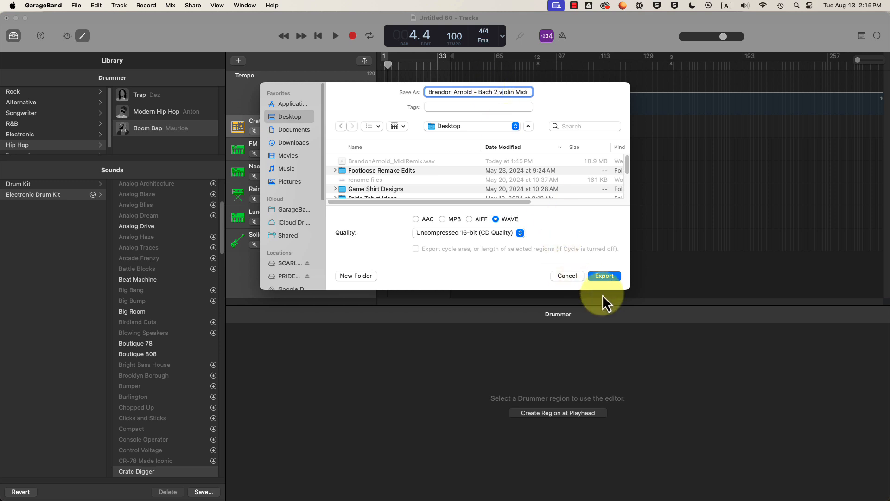
click(605, 276)
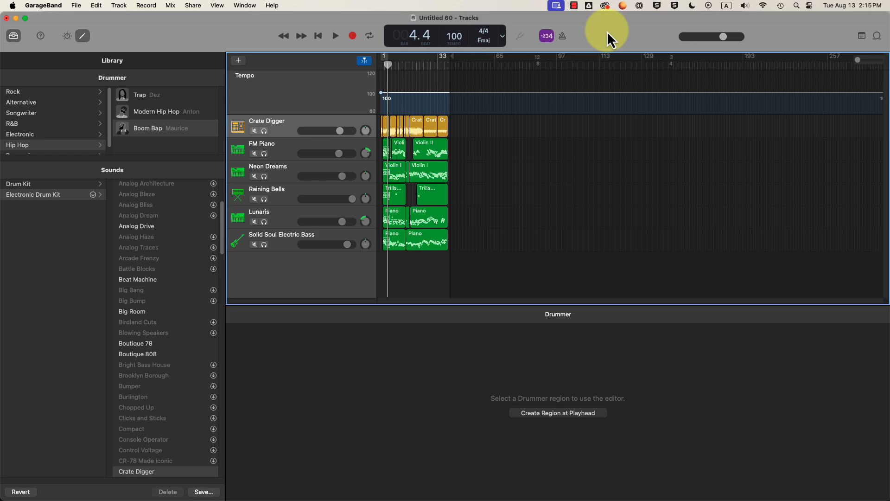
key(super+h)
key(super+h)
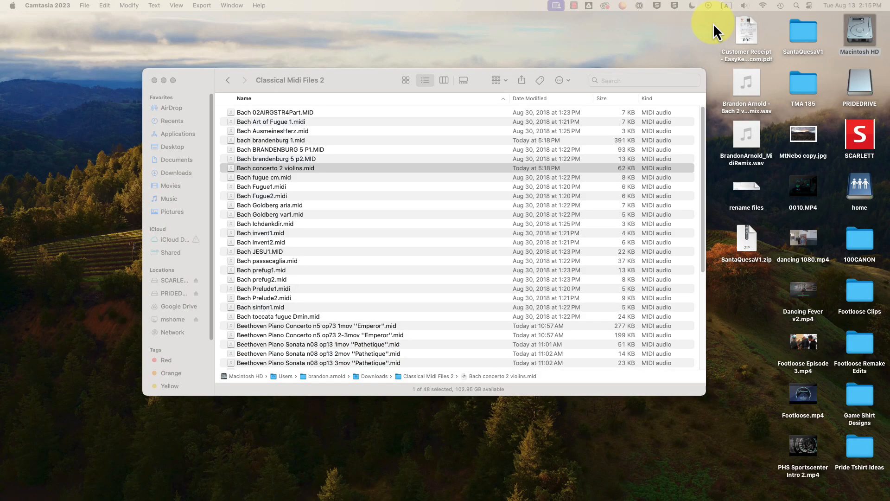
- Show the Desktop in Finder and Quick Look the Bach 2 violin Midi Remix WAV to hear it
click(177, 150)
click(188, 143)
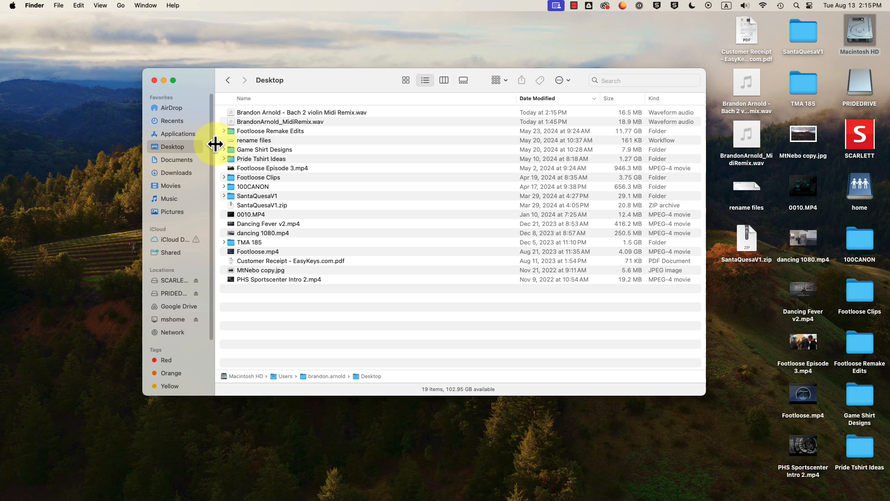
click(325, 113)
key(space)
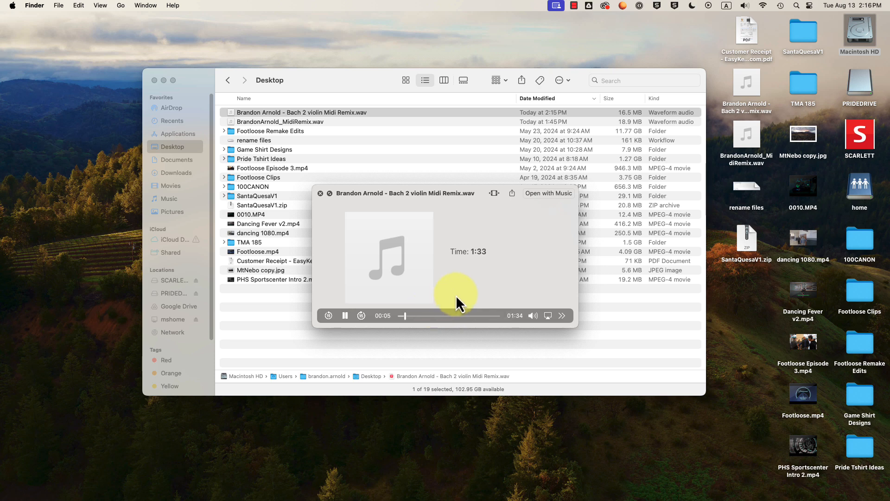
key(space)
- Reposition the Finder window listing the 16.5 MB WAV export
drag(342, 81, 349, 80)
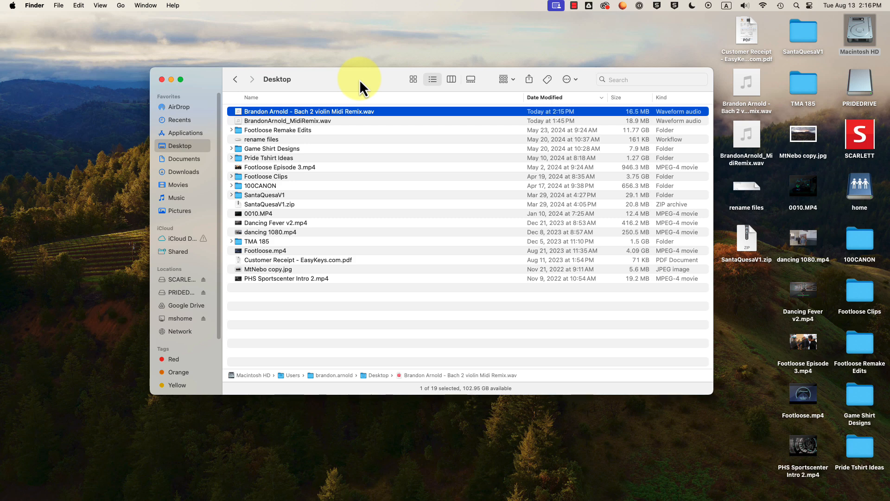
drag(360, 81, 336, 81)
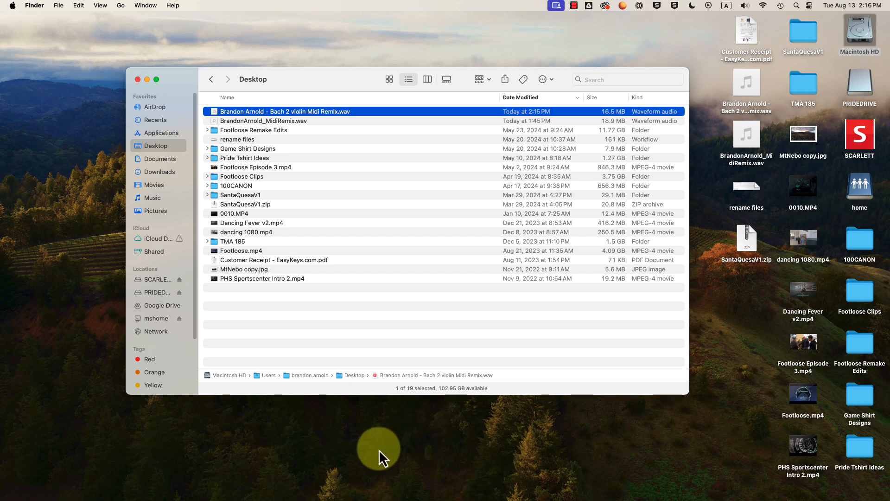
click(574, 6)
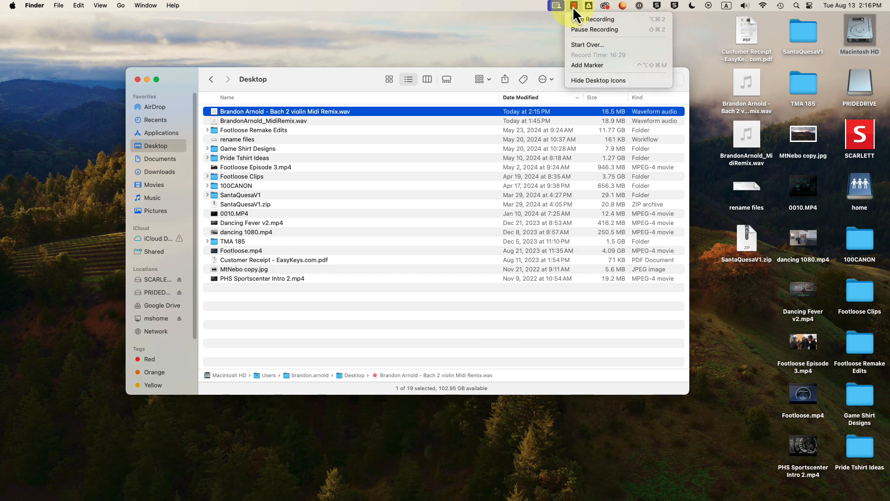